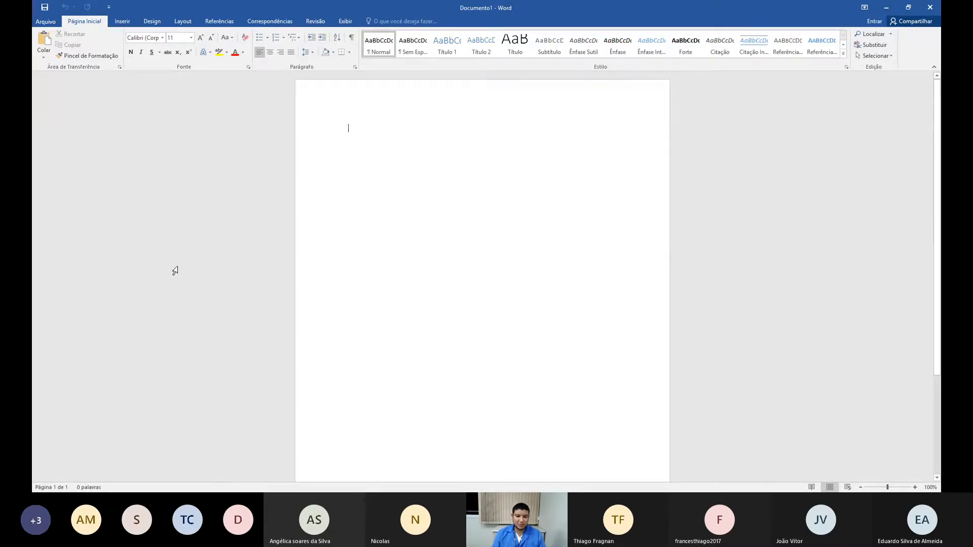
Look through the new-document templates and the Office account and product information, and return to the blank document.
left_click(53, 23)
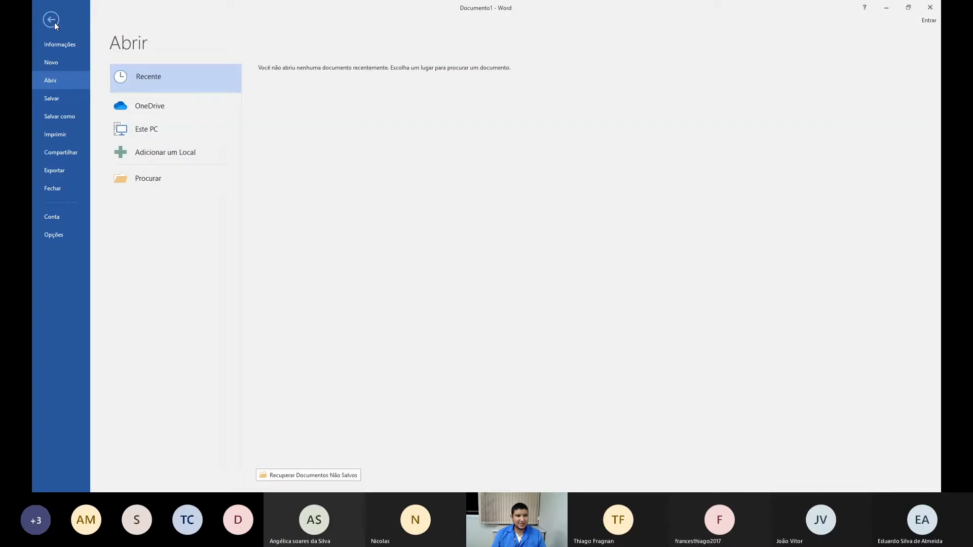
left_click(50, 63)
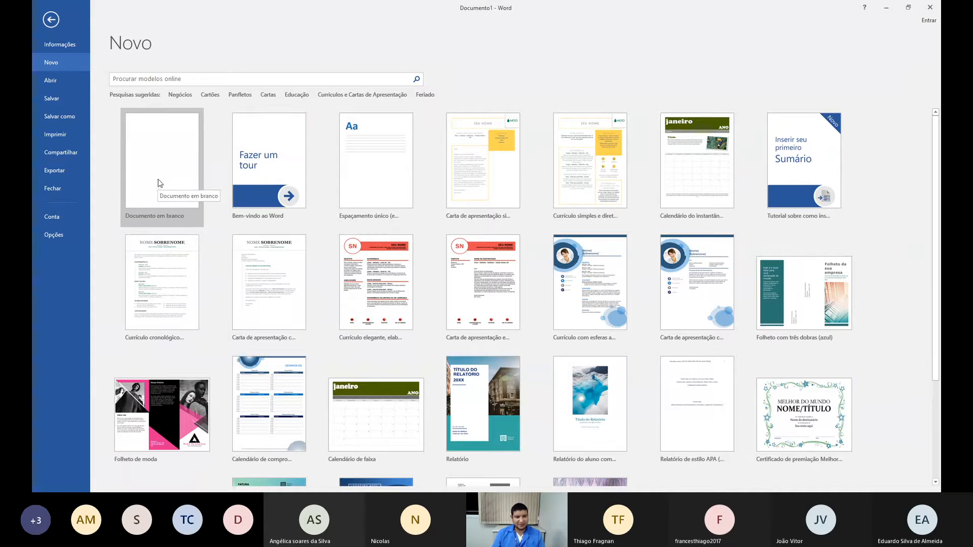
left_click(54, 217)
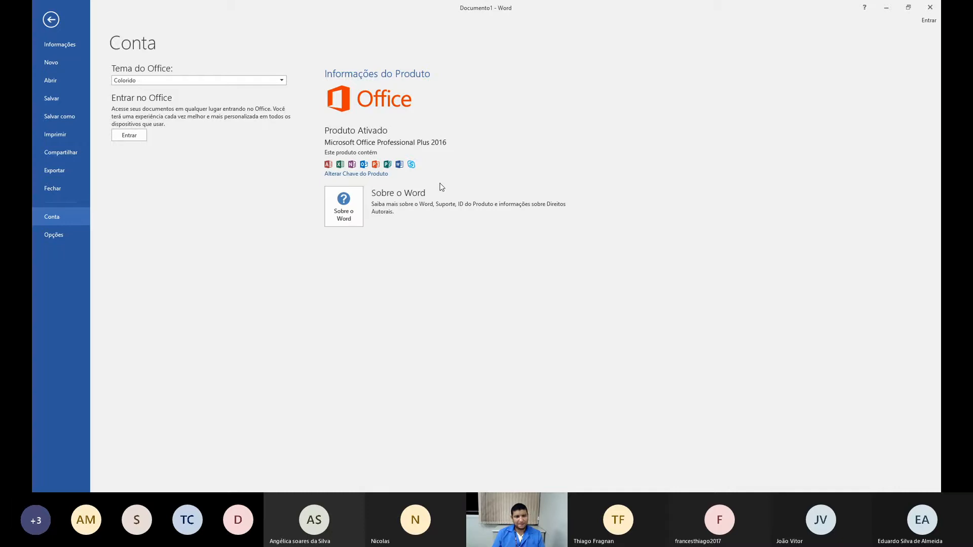
left_click(51, 22)
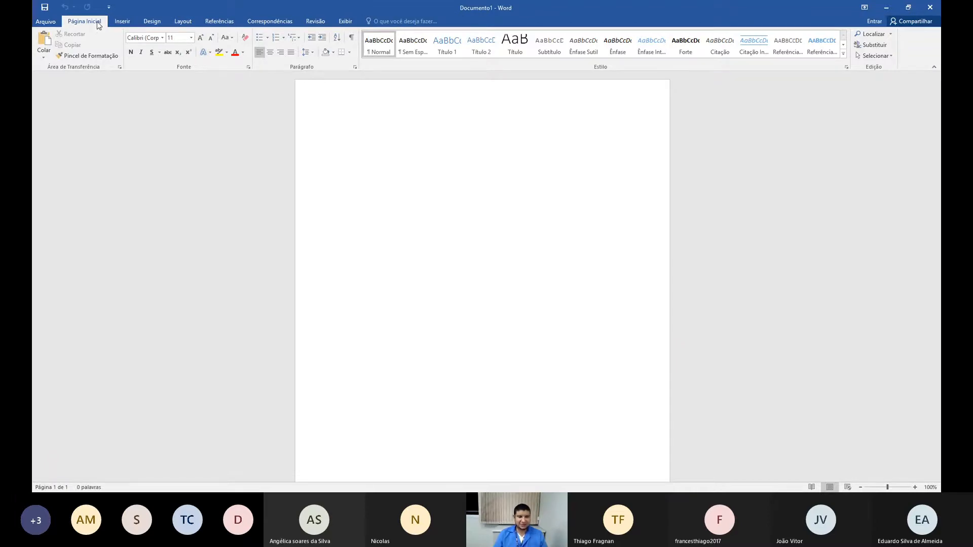
Examine the available command sets for inserting, design, layout, references, mailings, review and view.
left_click(123, 23)
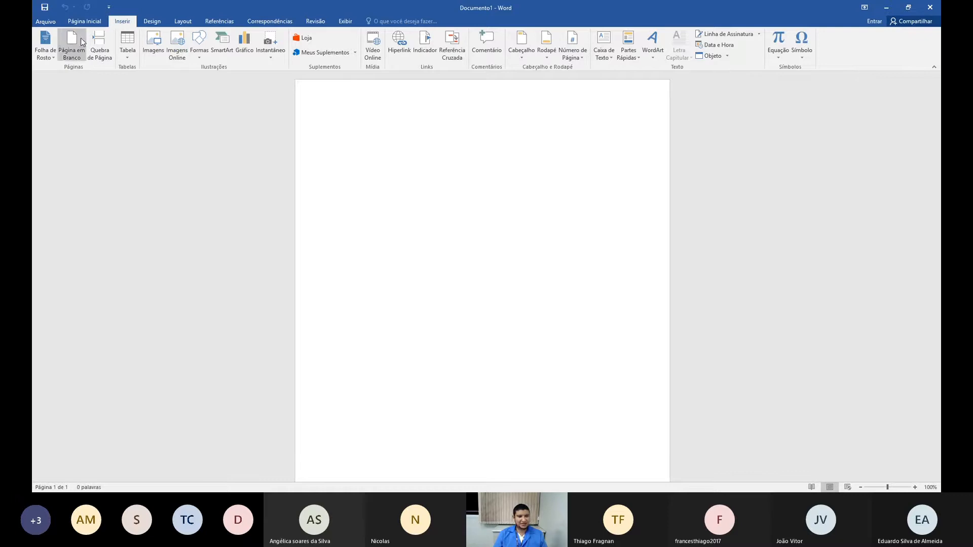
left_click(152, 21)
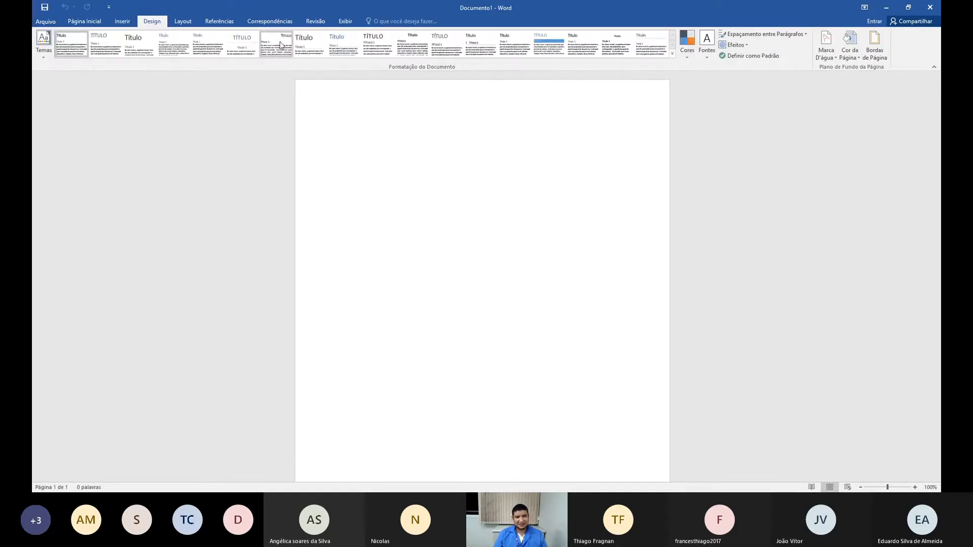
left_click(184, 21)
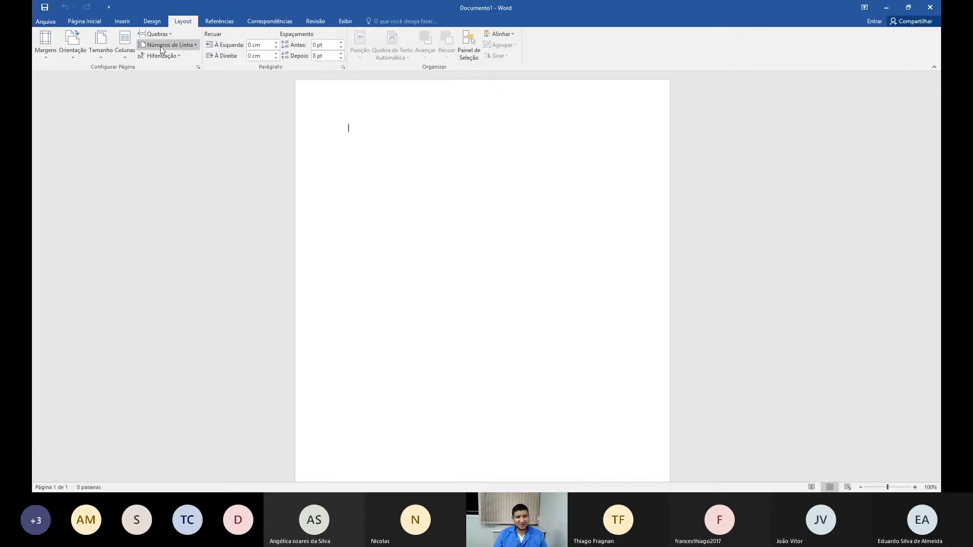
left_click(228, 22)
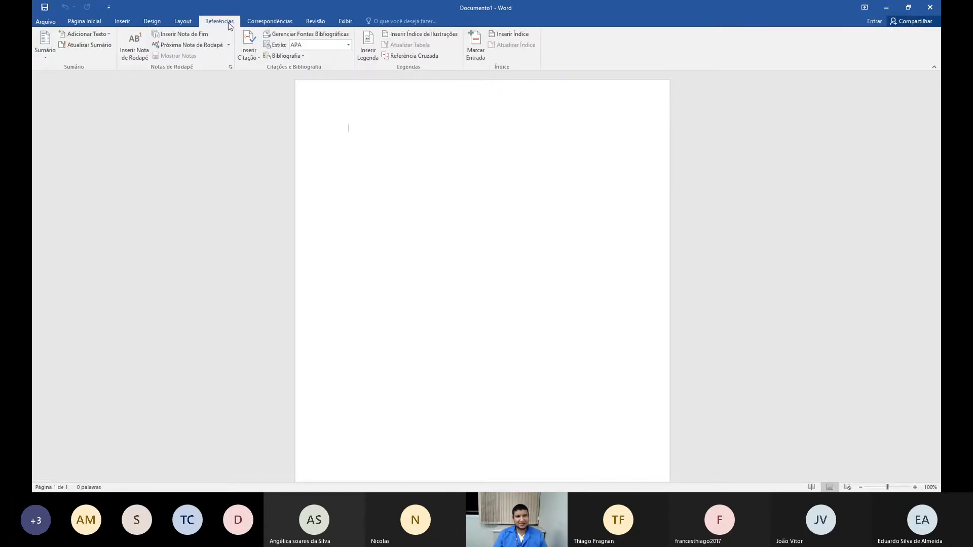
left_click(276, 25)
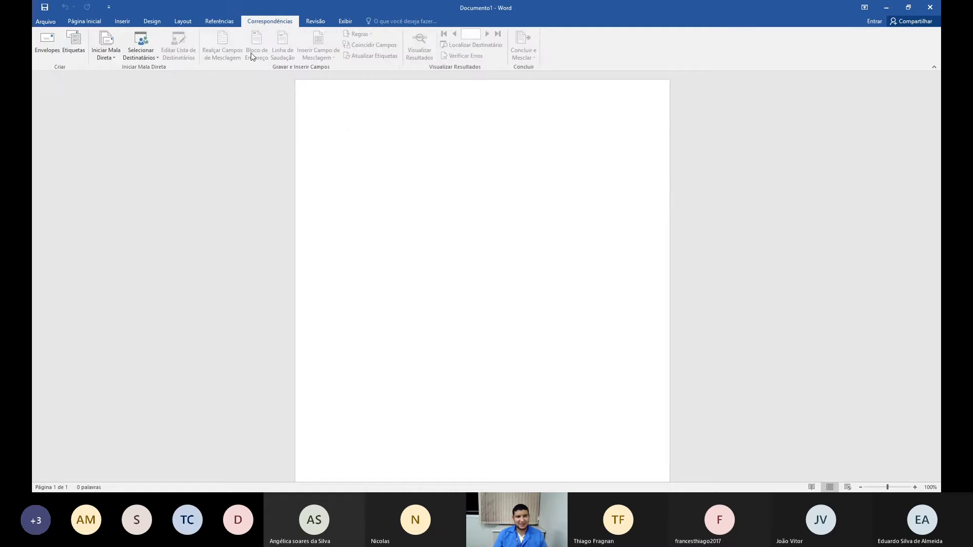
left_click(317, 24)
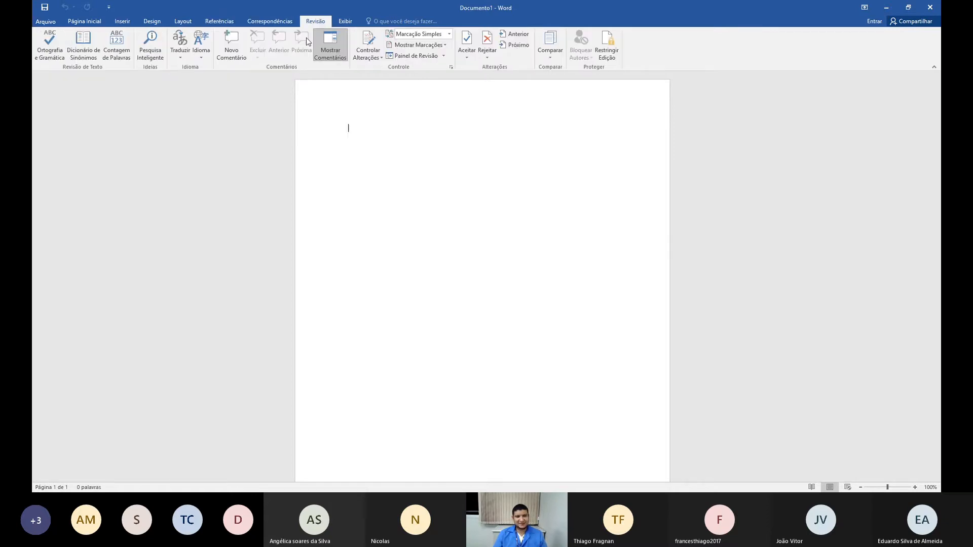
left_click(345, 21)
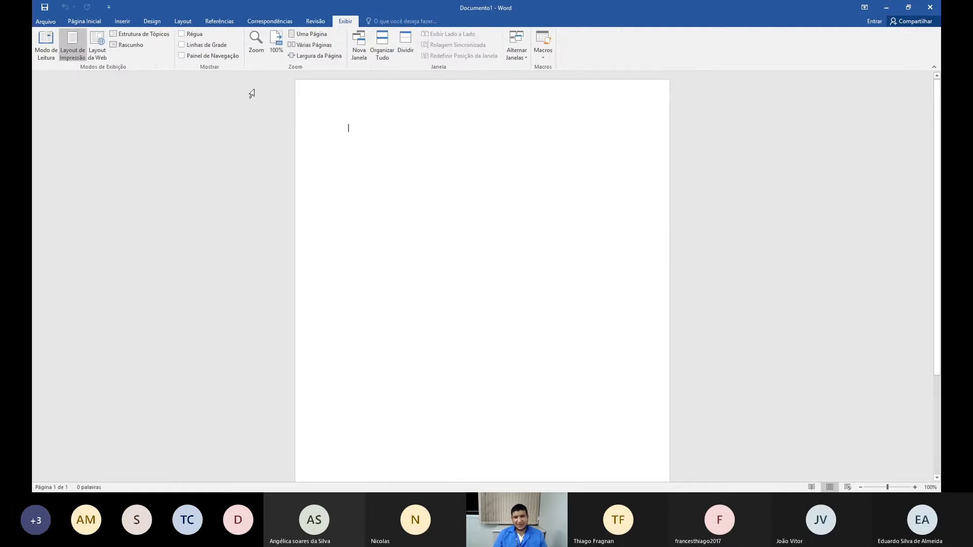
Write "Senai Suzano" on the first line of the blank document.
left_click(84, 21)
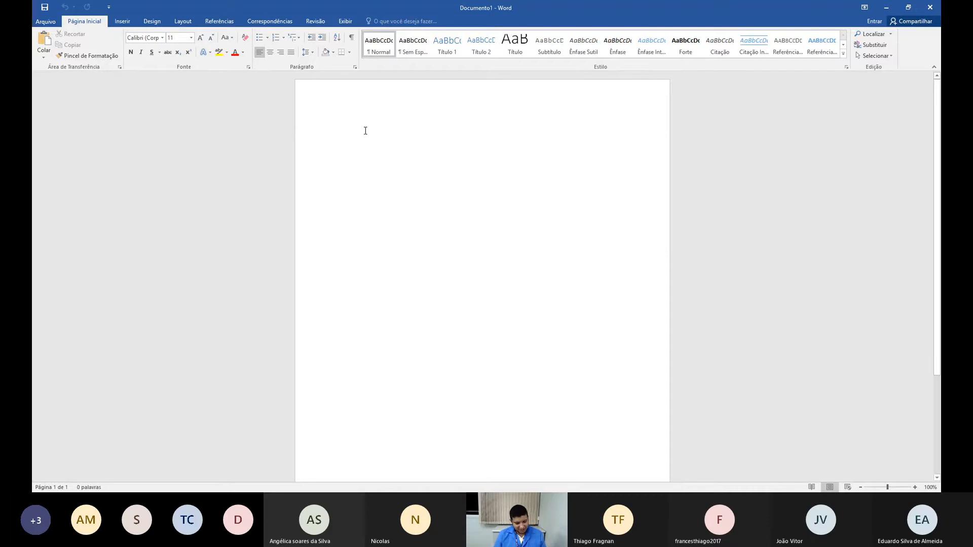
type("s")
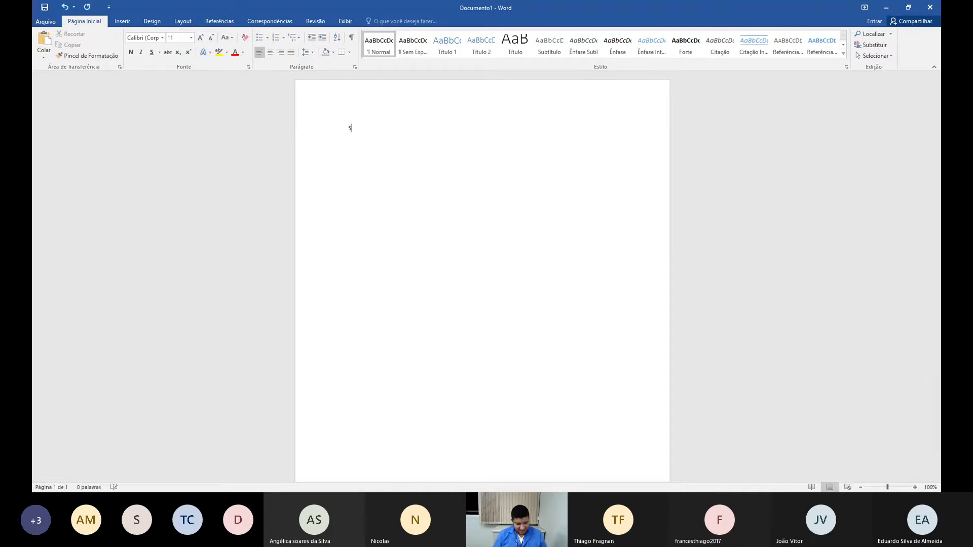
type("enai s")
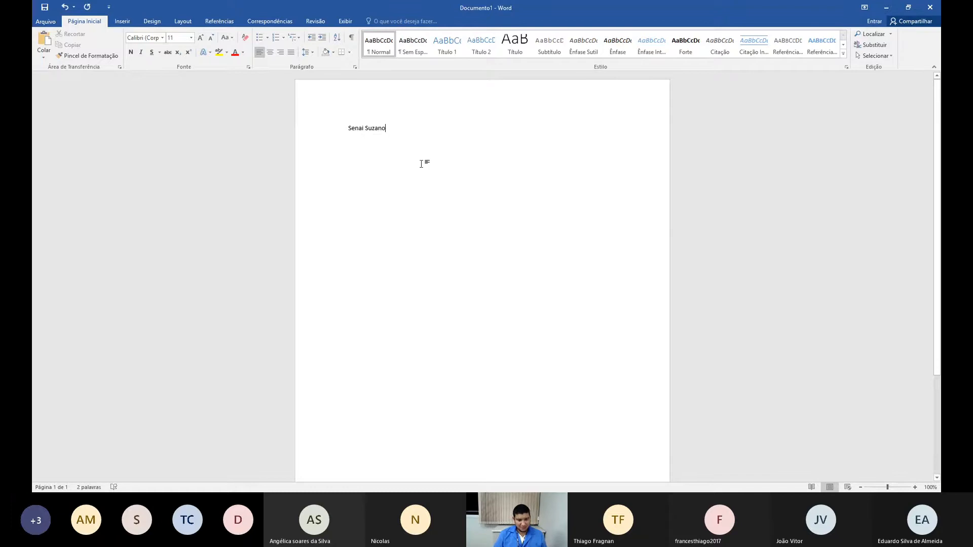
Change the font of the "Senai Suzano" text to Arial Narrow.
scroll(485, 212, "up", 9)
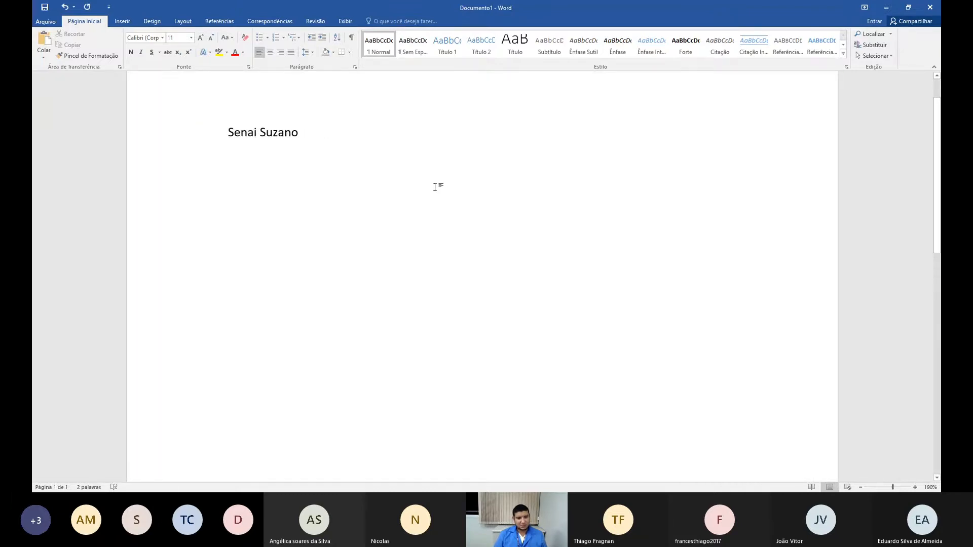
scroll(435, 185, "up", 3)
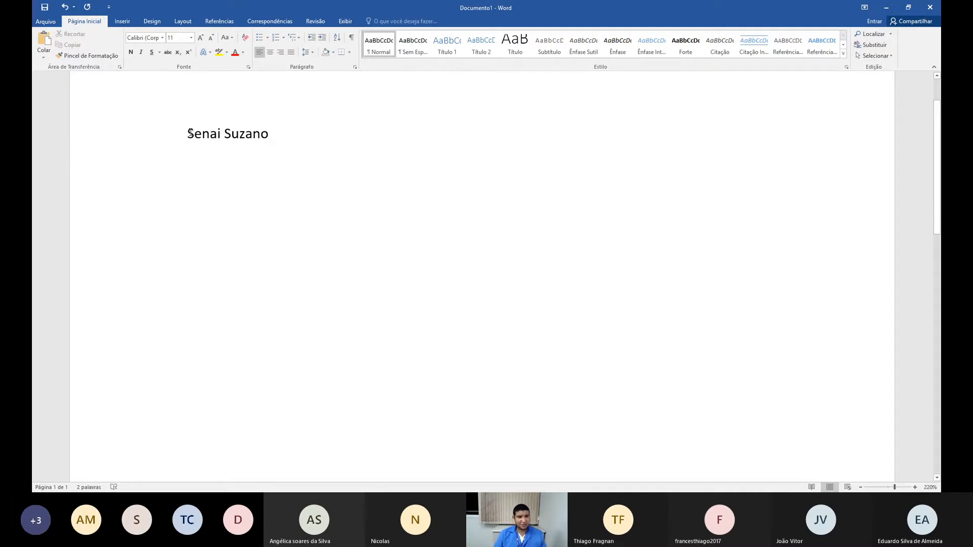
left_click_drag(188, 133, 268, 137)
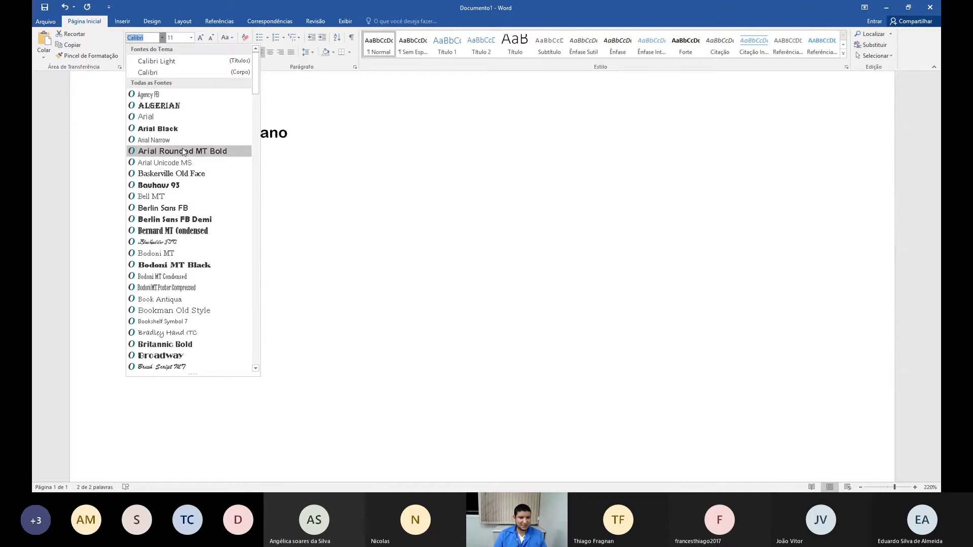
left_click(157, 140)
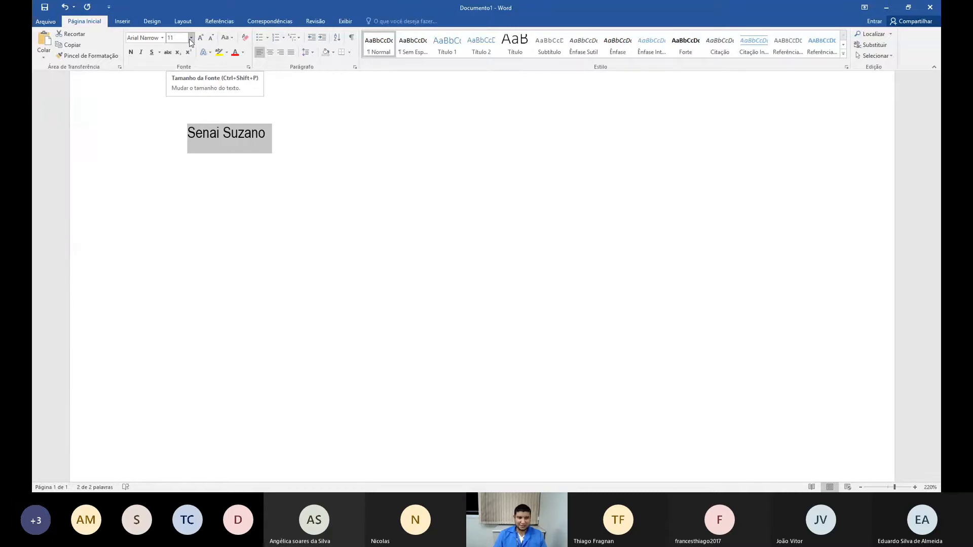
Set the font size of the "Senai Suzano" text to 21.
left_click(191, 38)
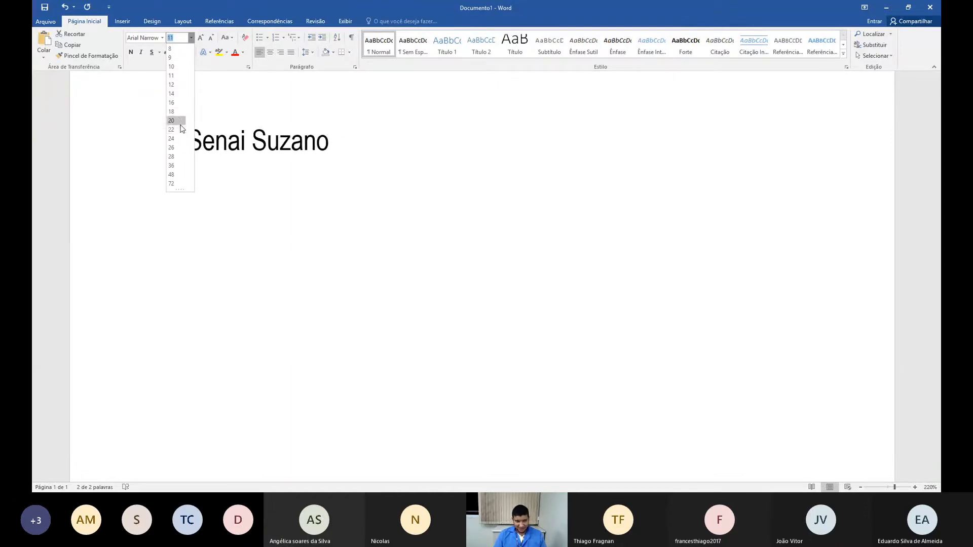
left_click(173, 39)
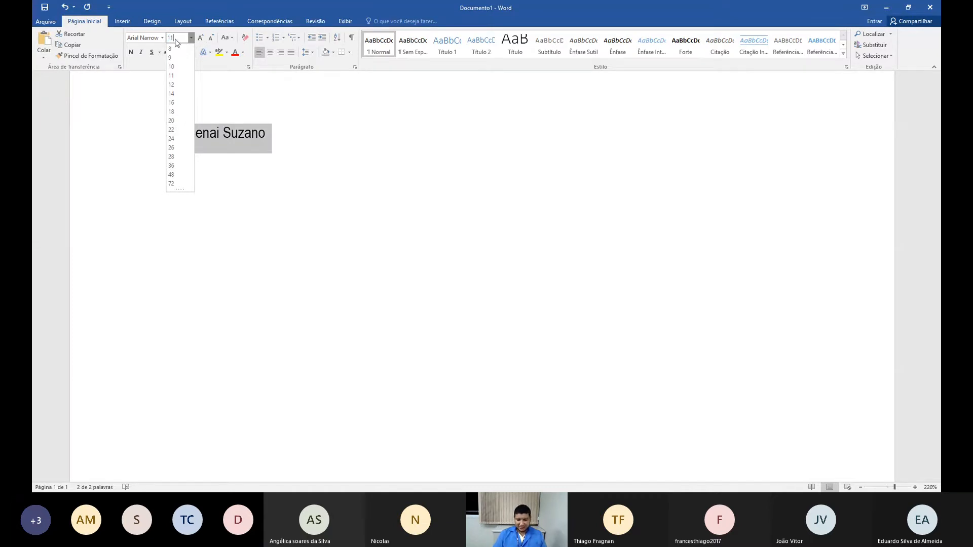
type("21")
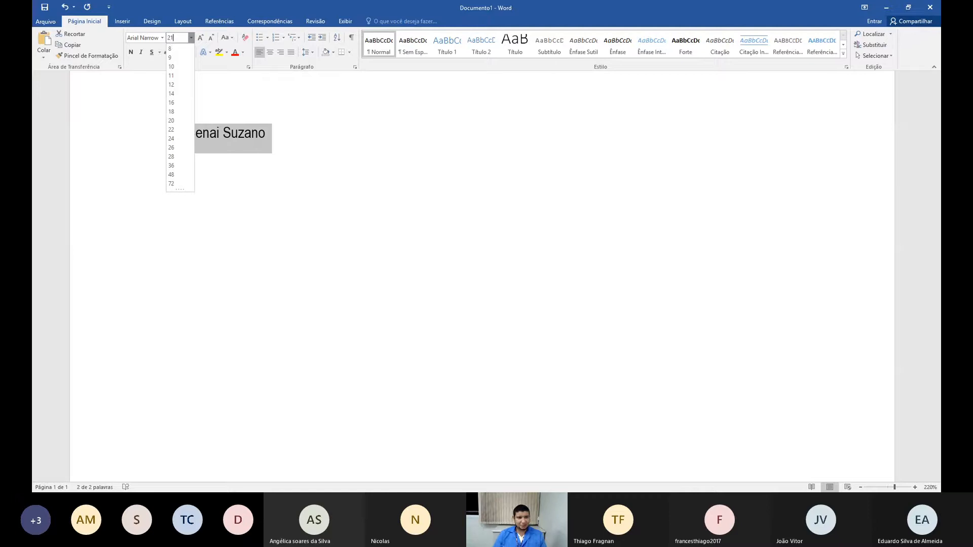
key("Return")
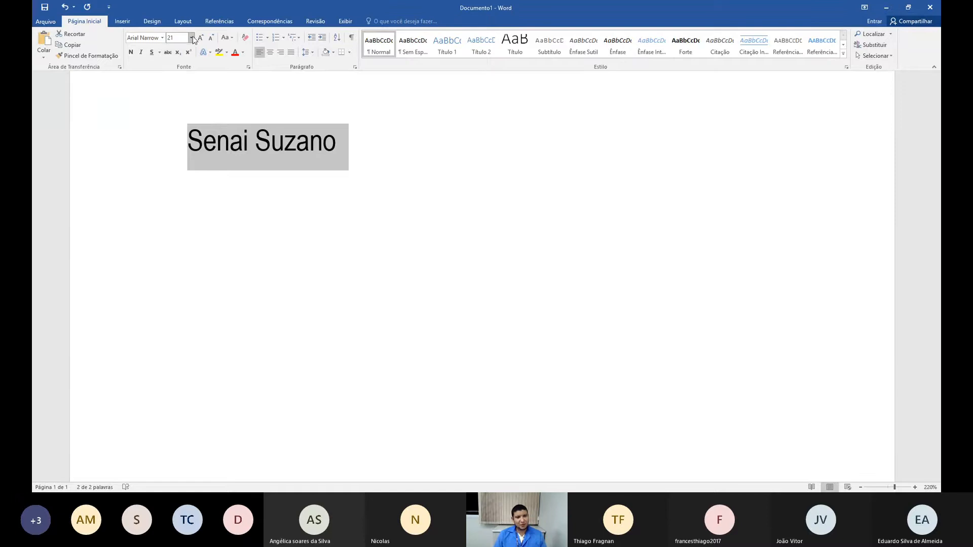
left_click(192, 38)
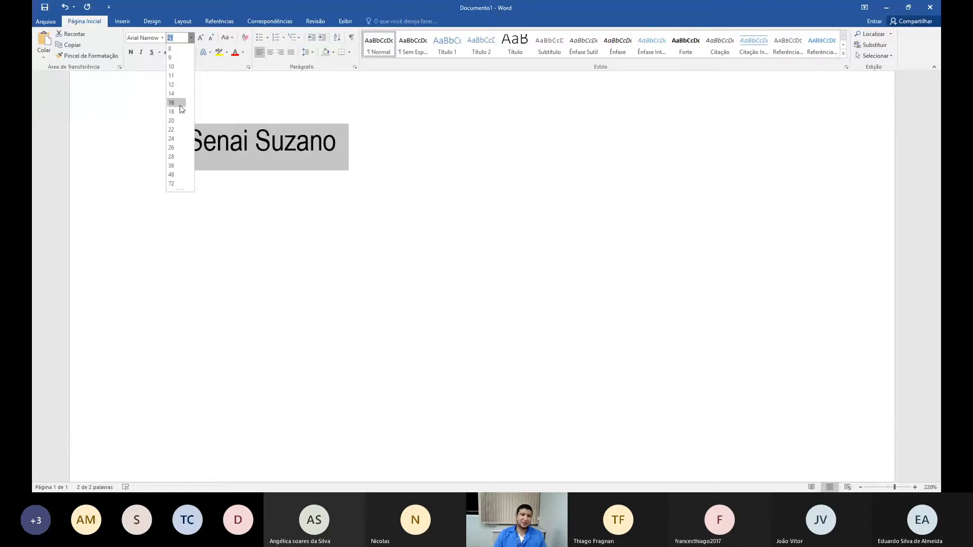
left_click(178, 37)
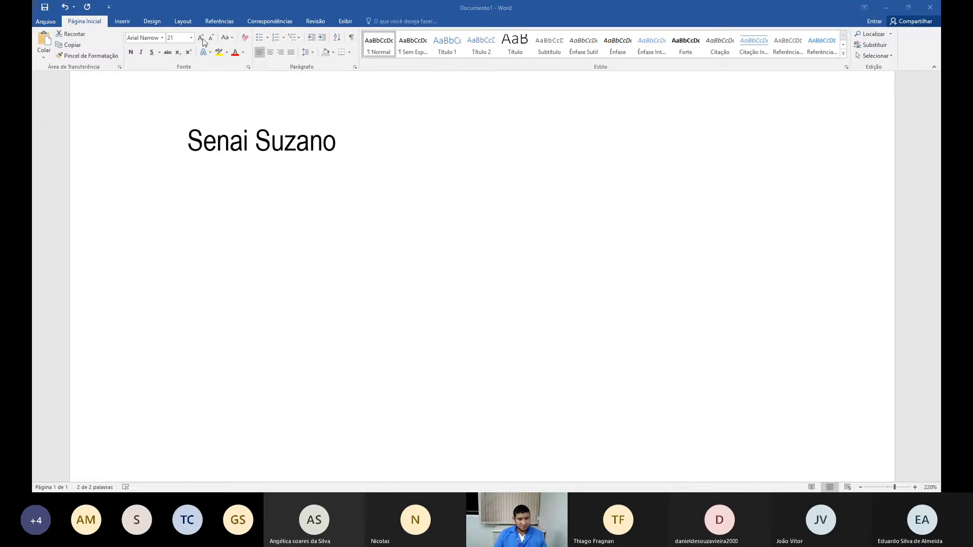
key("ctrl+a")
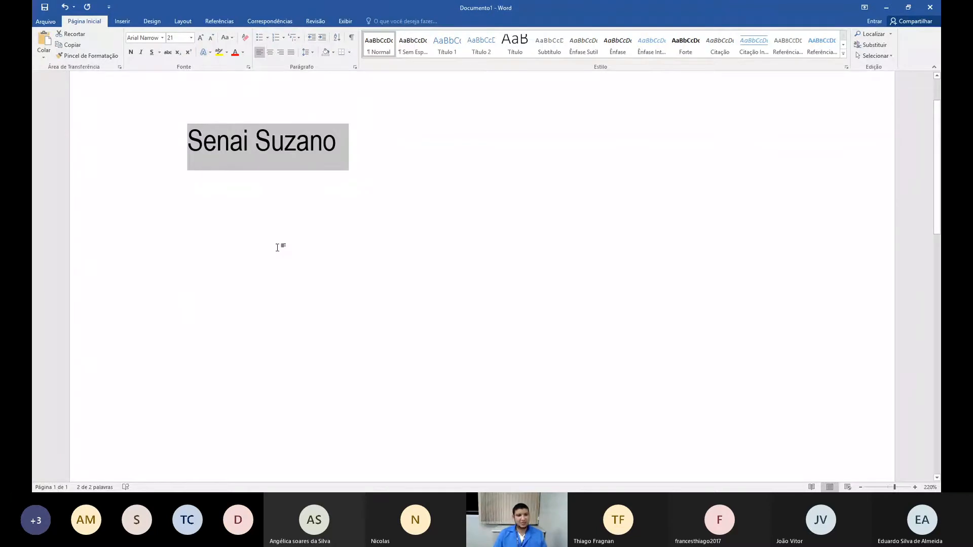
left_click(375, 152)
Enlarge the "Senai Suzano" text incrementally to size 36 and reduce it incrementally to size 26.
left_click_drag(190, 136, 349, 145)
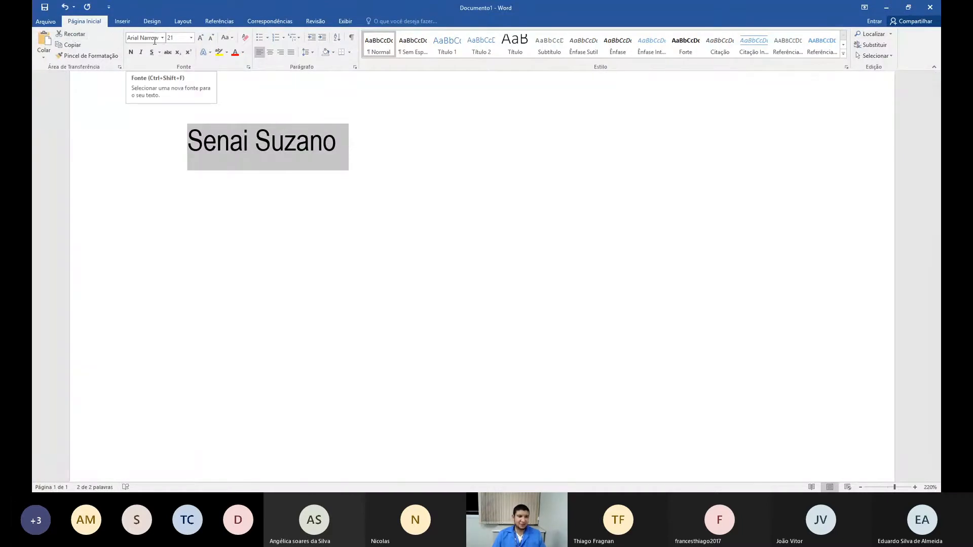
left_click(200, 39)
left_click(201, 38)
left_click(201, 39)
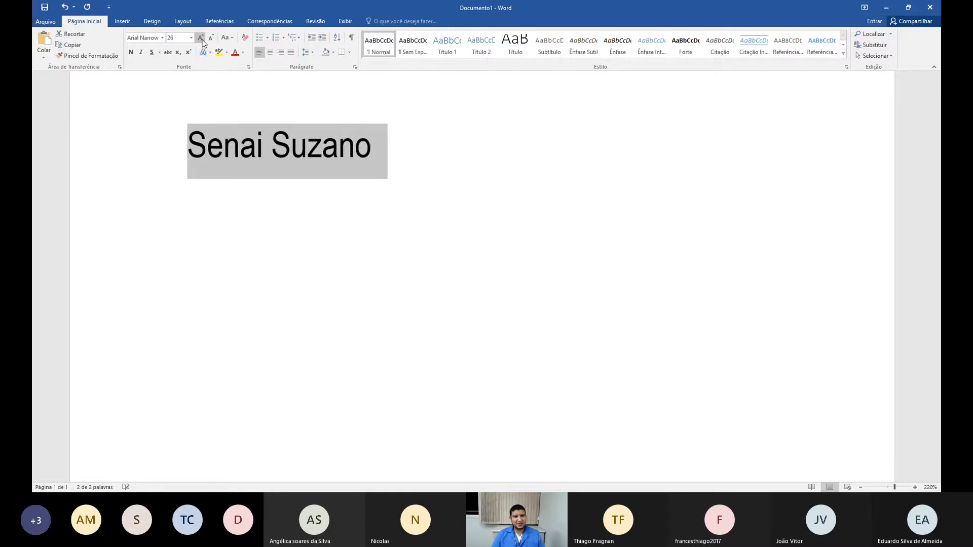
left_click(200, 38)
left_click(200, 38)
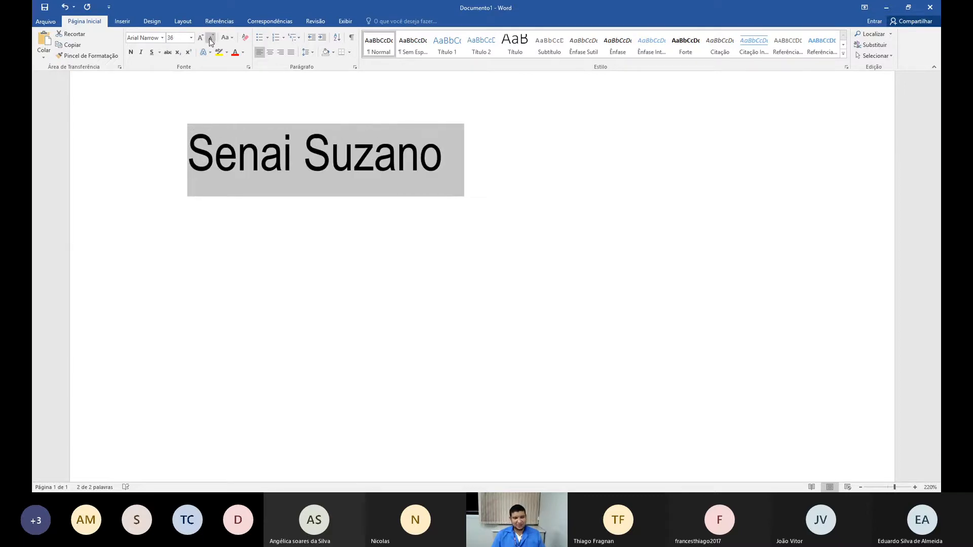
left_click(212, 40)
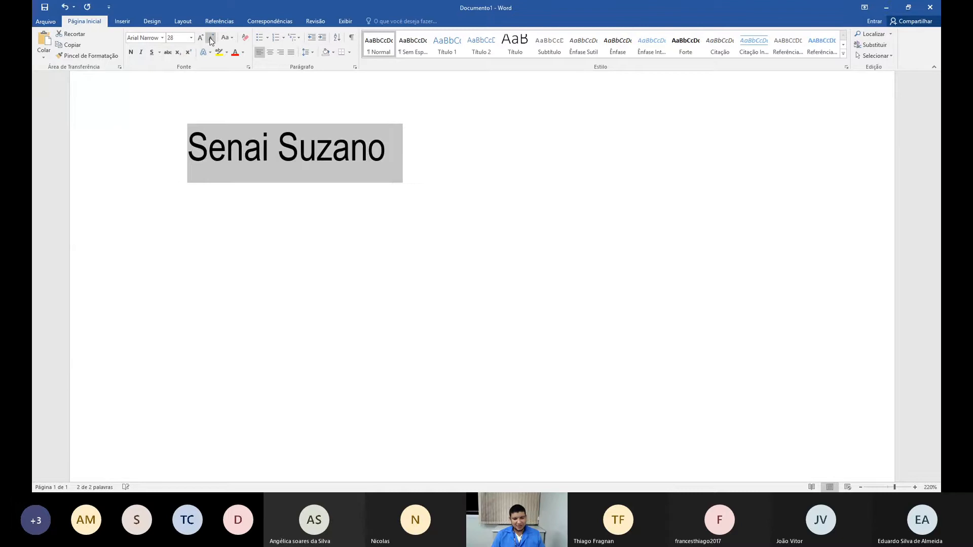
left_click(212, 40)
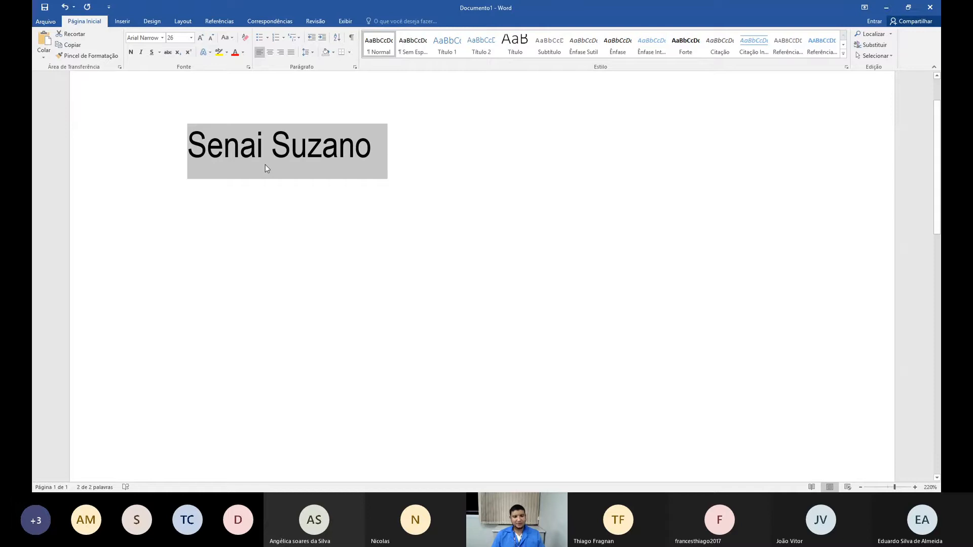
Convert the "Senai Suzano" text to all lowercase, and change it to all uppercase.
left_click(231, 39)
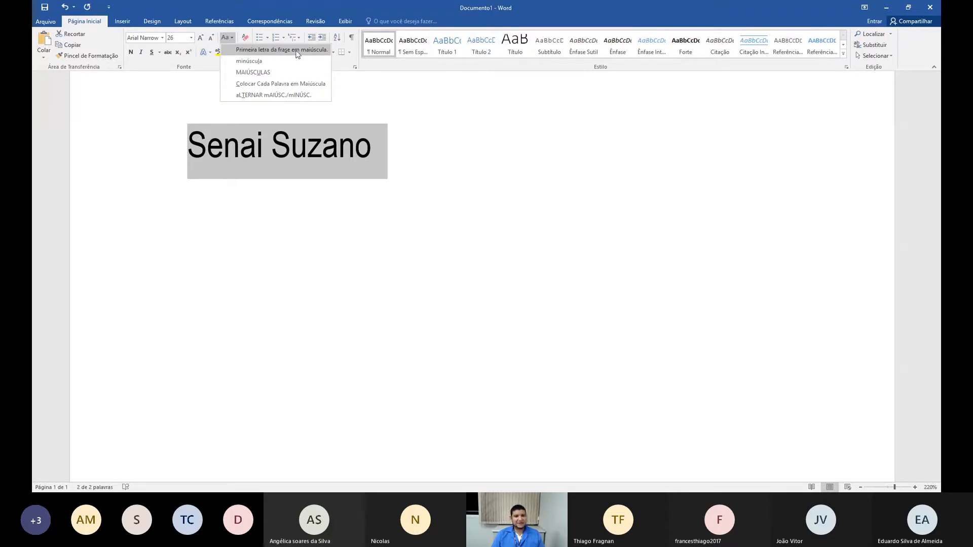
left_click(266, 60)
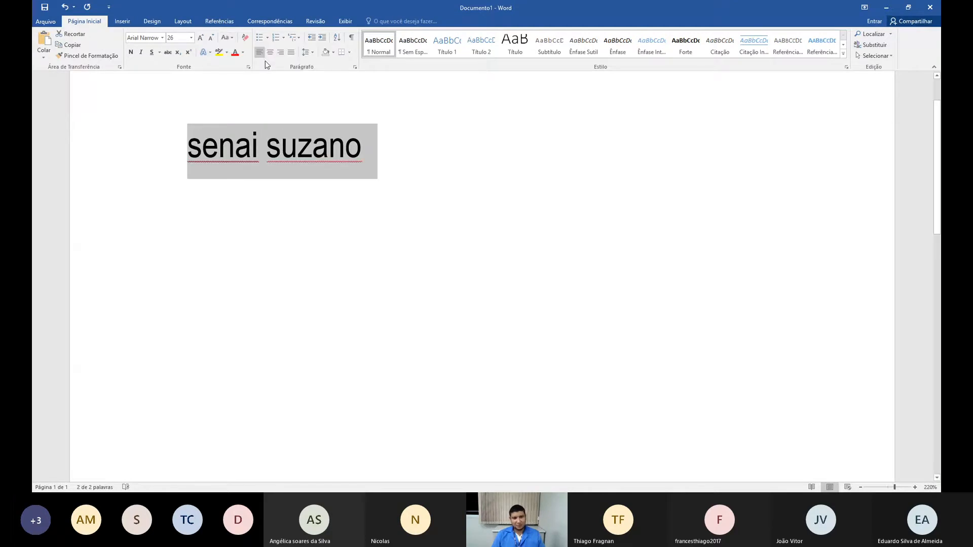
left_click(235, 38)
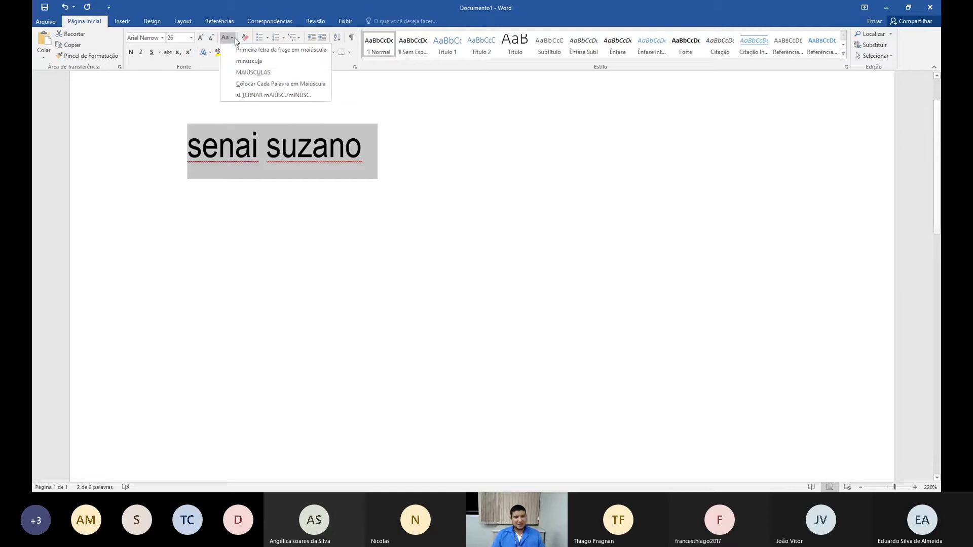
left_click(284, 72)
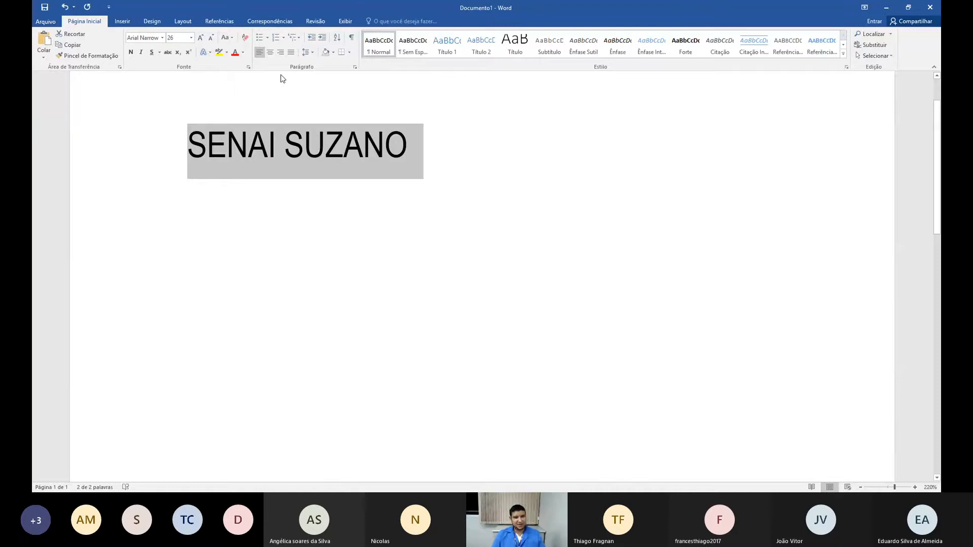
Change the case of the "SENAI SUZANO" text so that each word is capitalized.
left_click(232, 40)
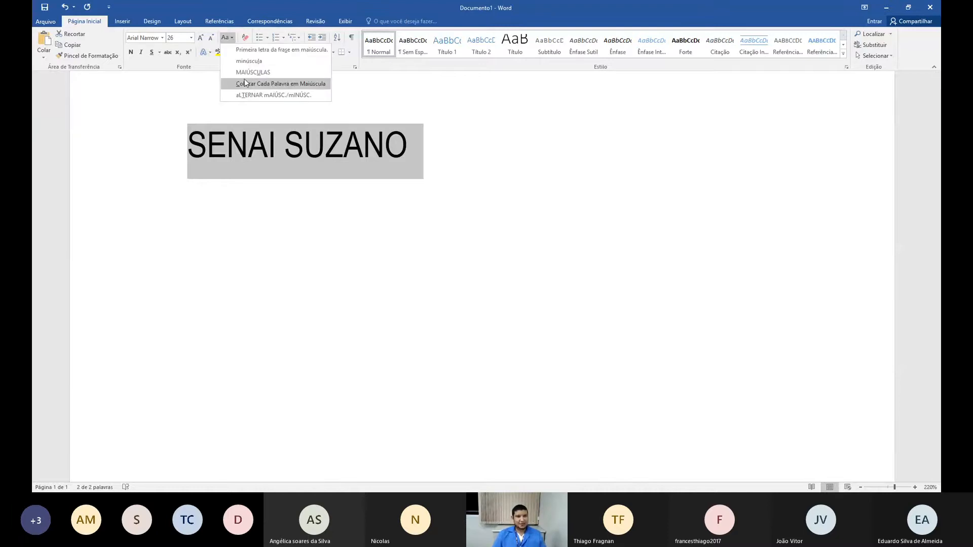
left_click(299, 89)
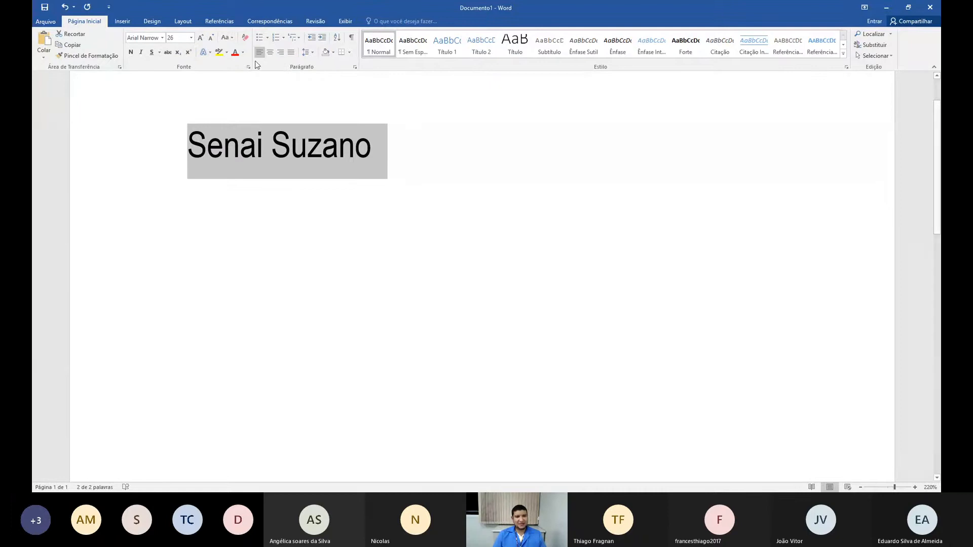
left_click(229, 37)
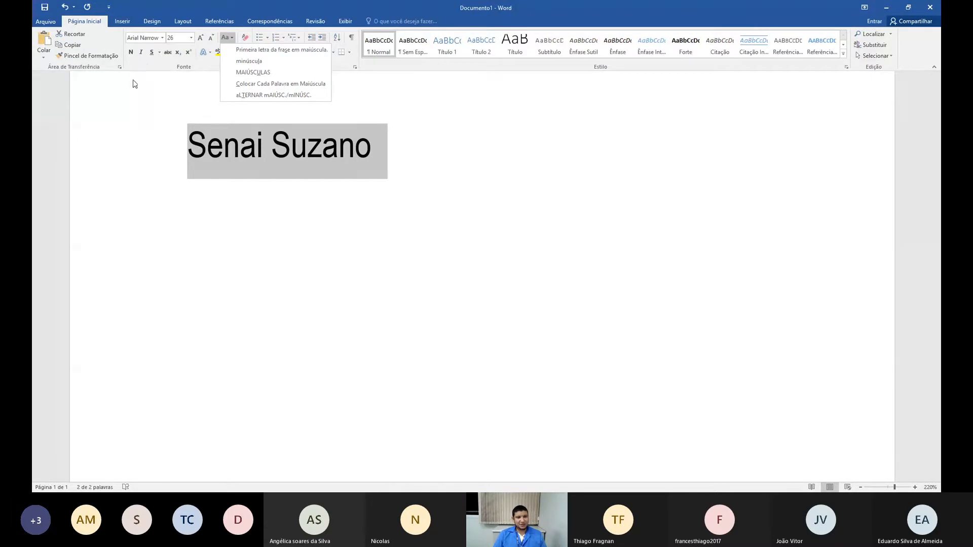
left_click(139, 65)
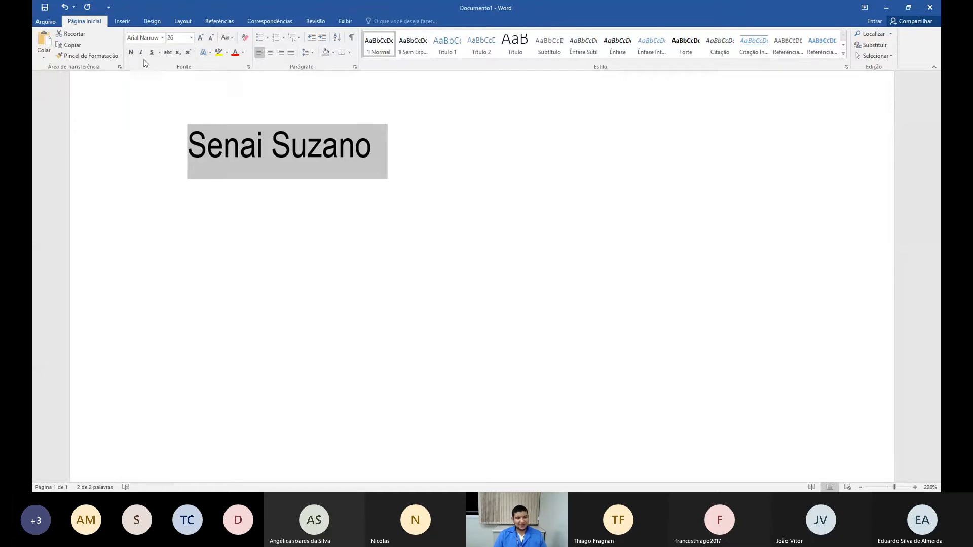
Make the "Senai Suzano" text bold, italic and underlined, with a red underline color.
left_click(130, 54)
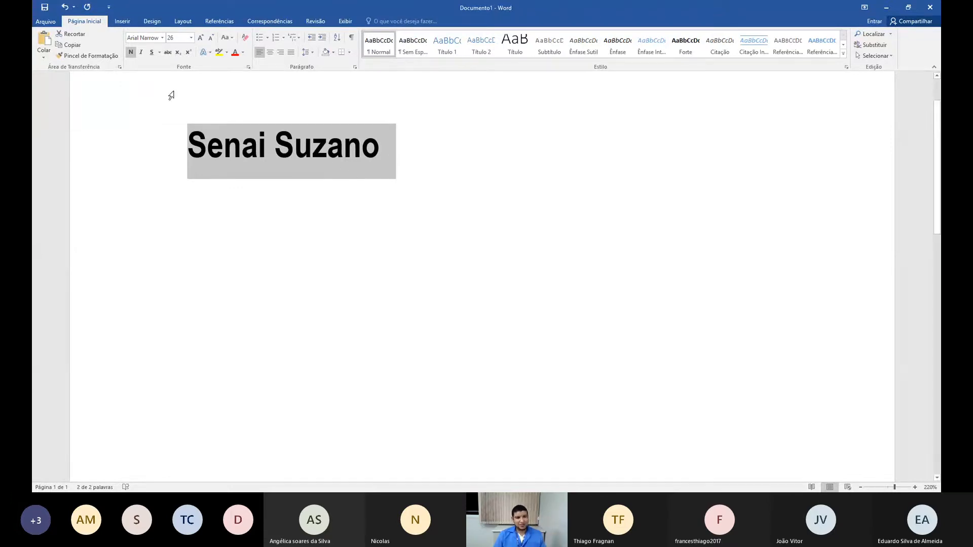
left_click(141, 52)
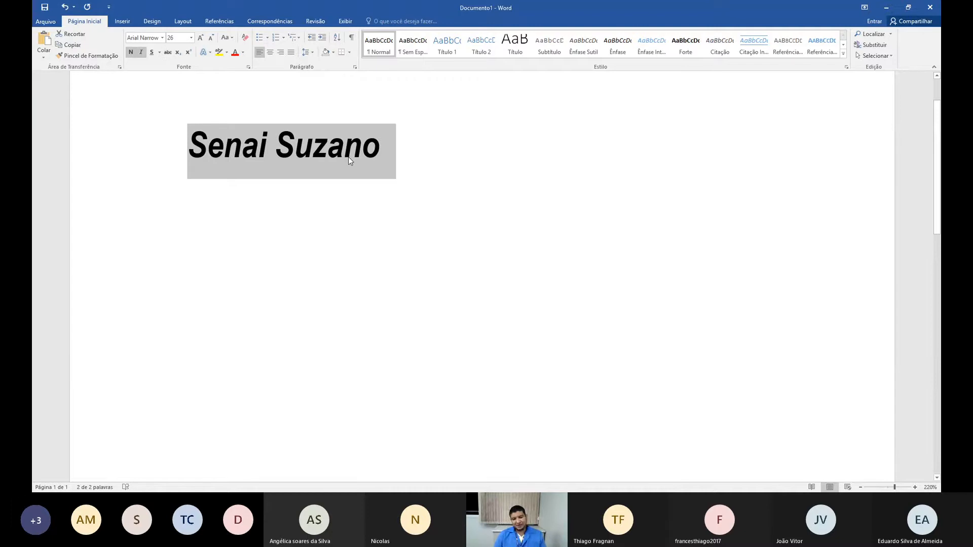
left_click(156, 55)
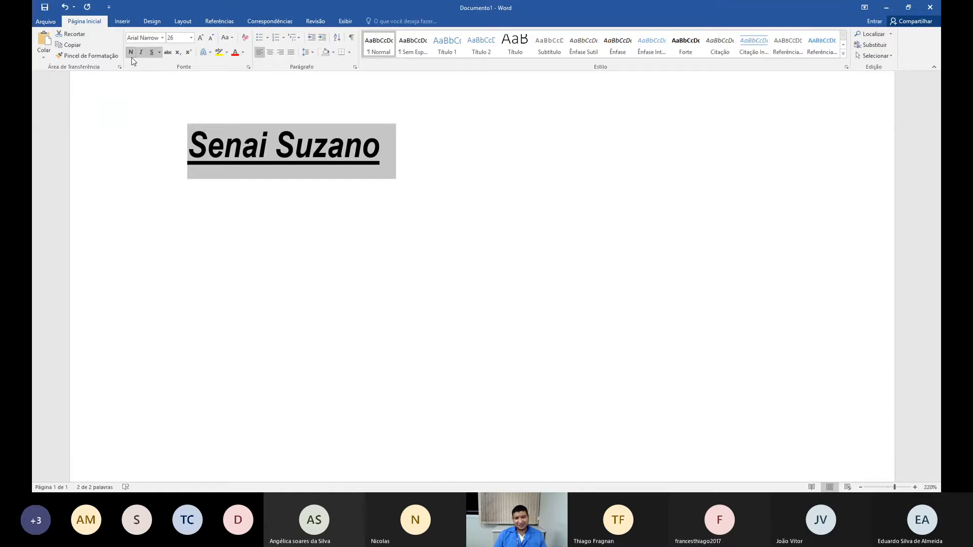
left_click(159, 53)
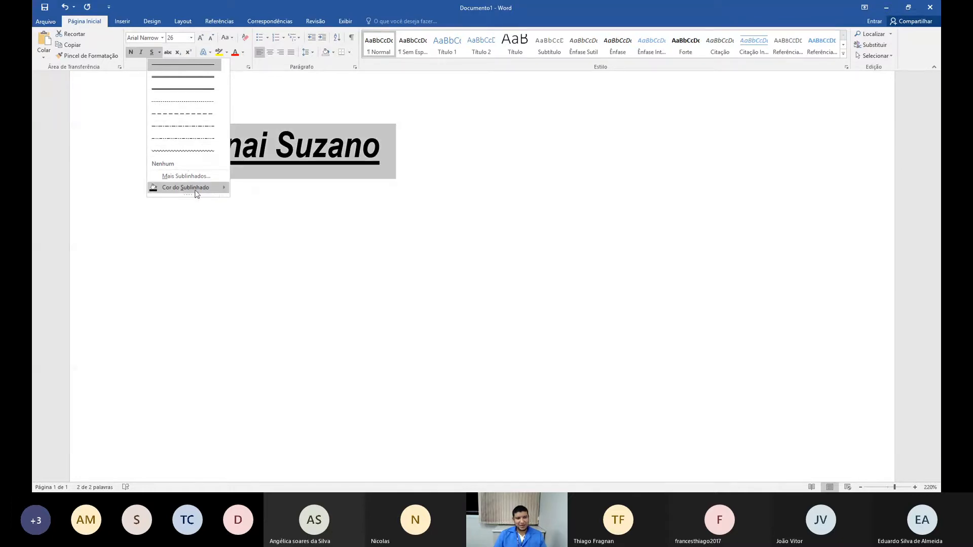
mouse_move(225, 190)
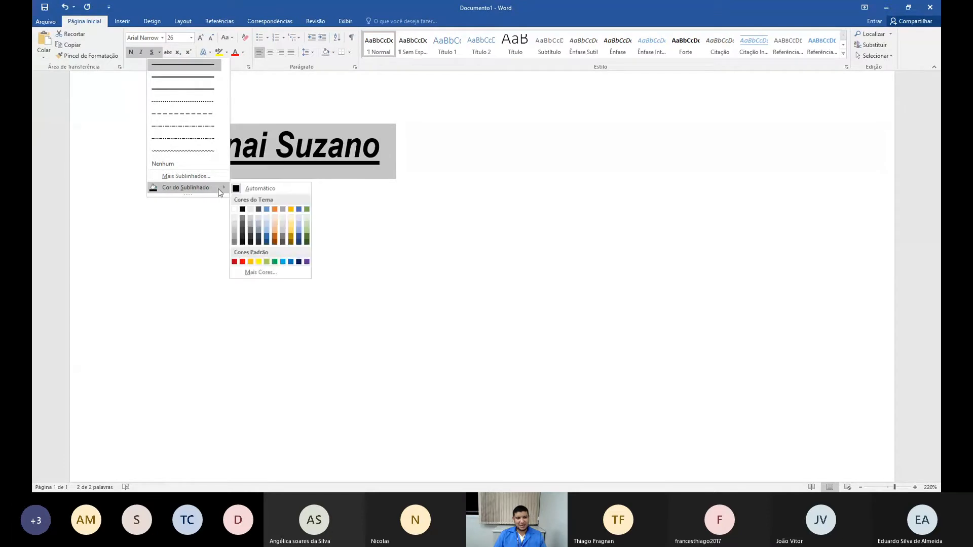
left_click(242, 261)
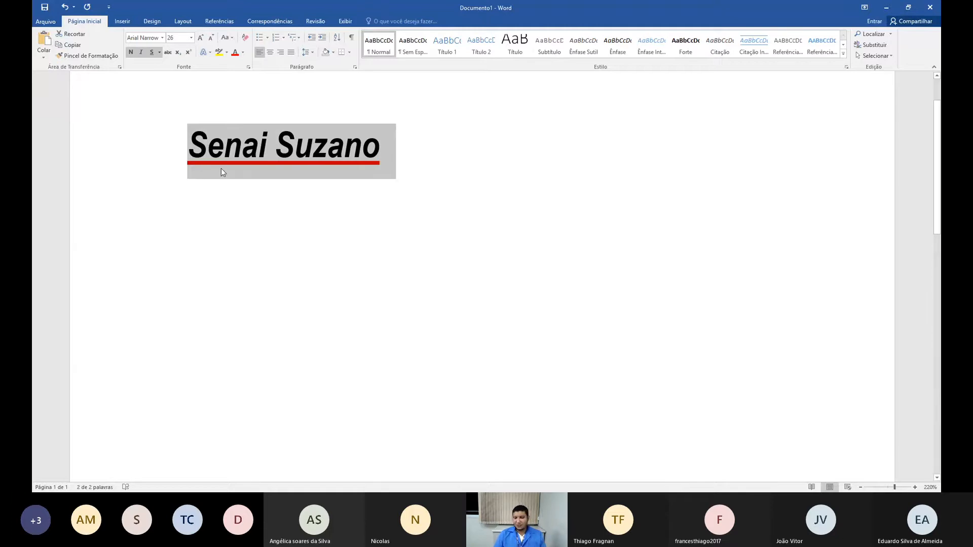
Remove the underline, italic and bold formatting from the "Senai Suzano" text.
left_click(149, 53)
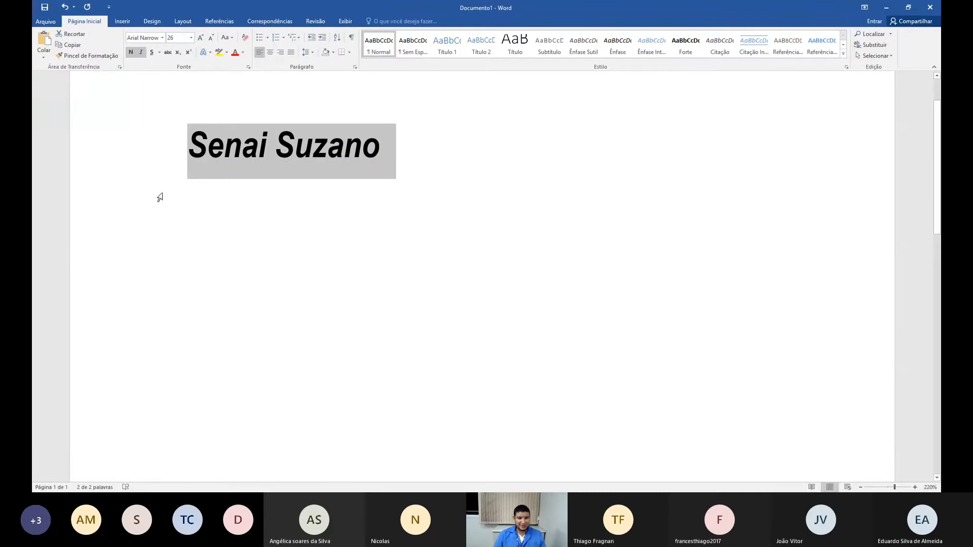
left_click(141, 53)
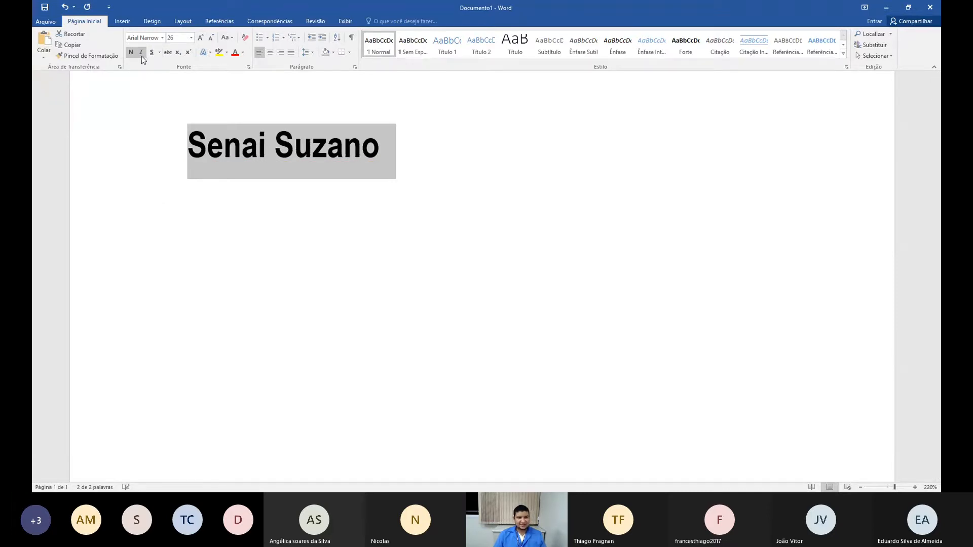
left_click(131, 52)
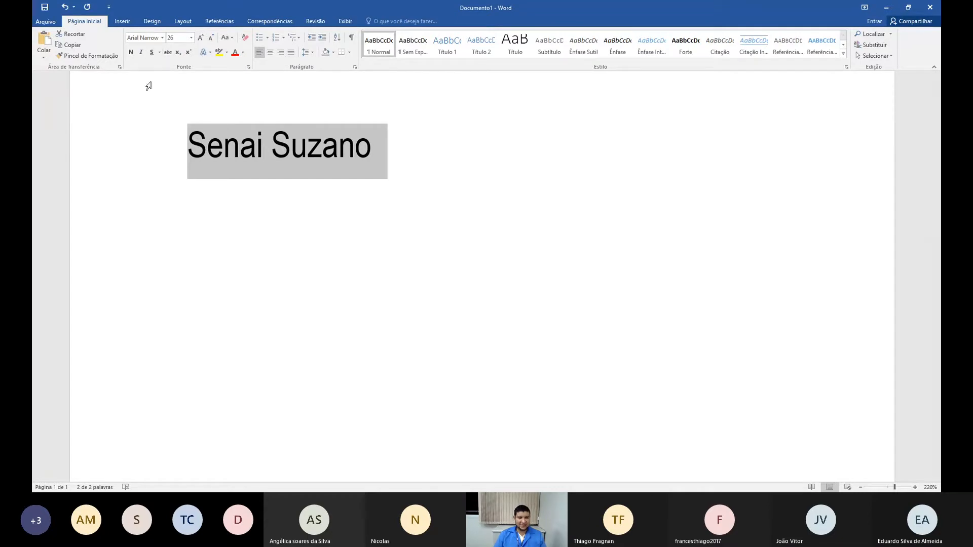
Apply the blue shadowed text effect to "Senai Suzano" and replace it with the white-filled, orange-outlined effect.
left_click(211, 53)
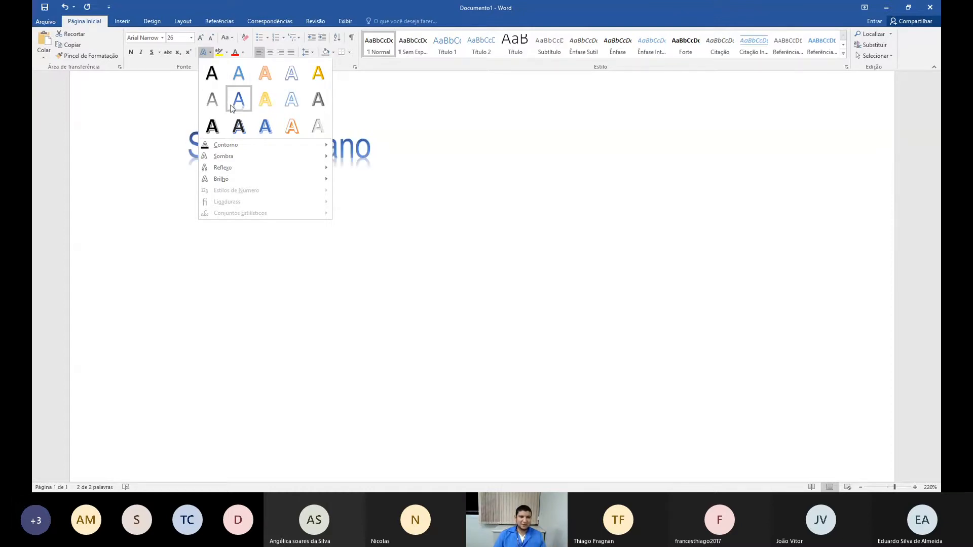
left_click(265, 125)
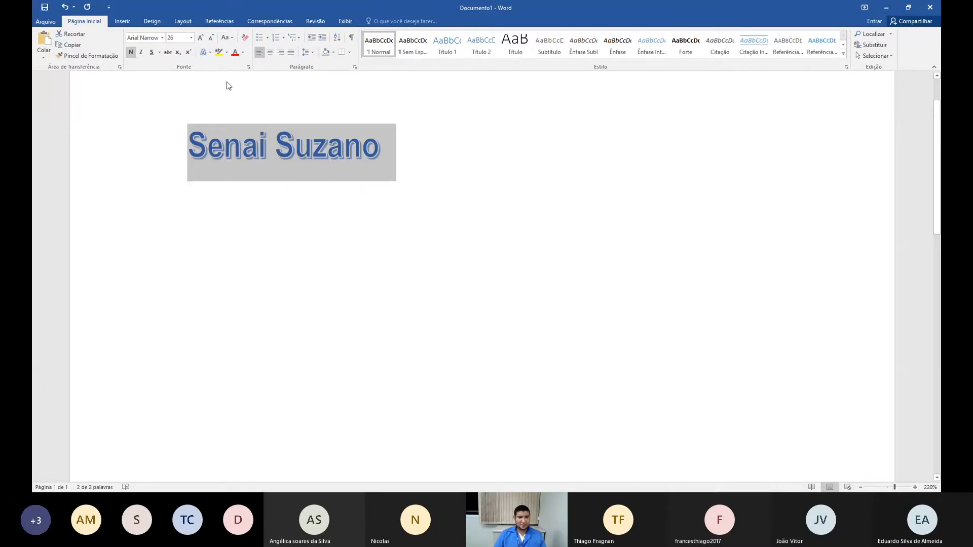
left_click(208, 55)
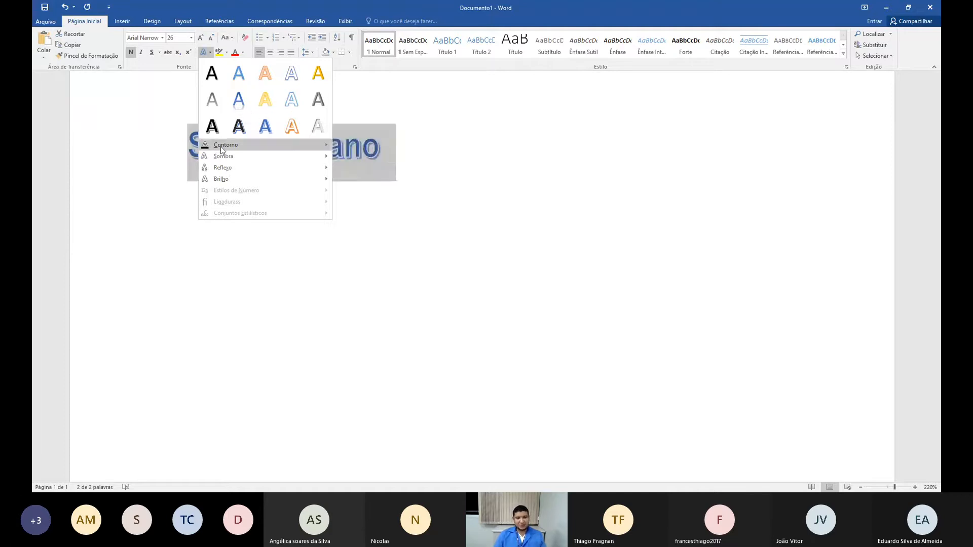
mouse_move(269, 146)
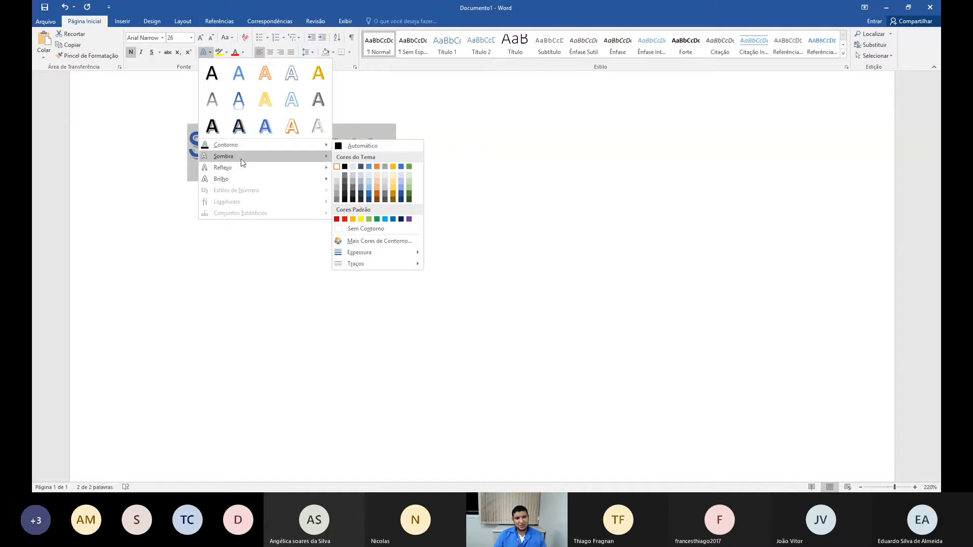
mouse_move(237, 159)
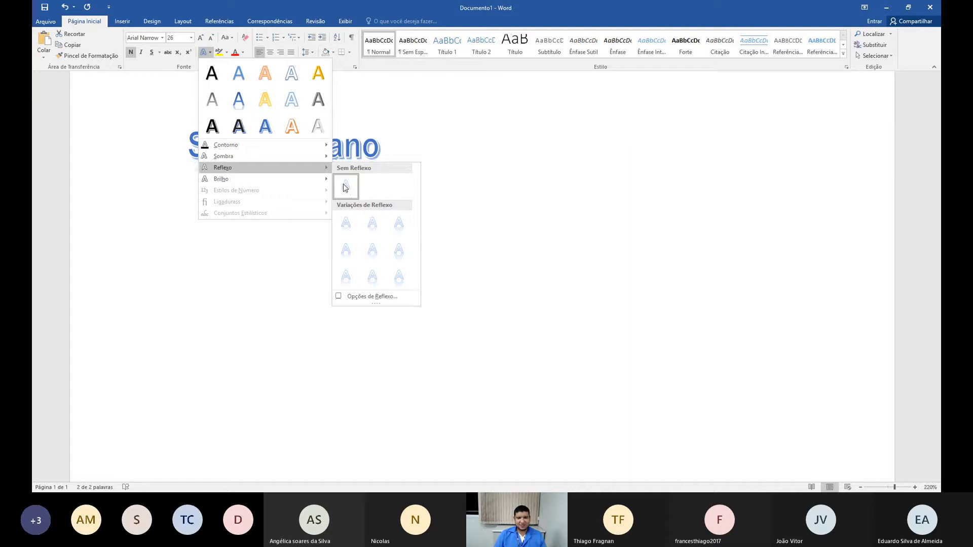
mouse_move(277, 179)
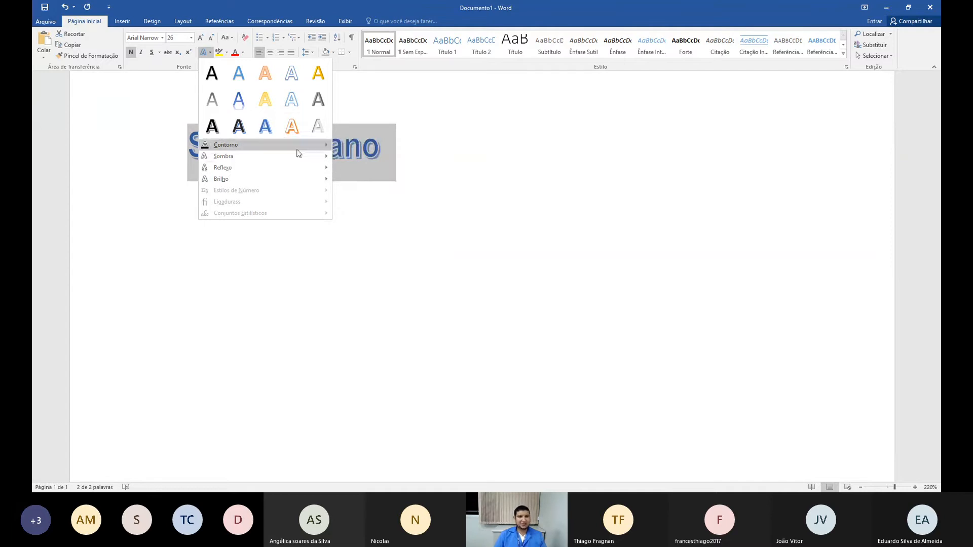
left_click(291, 127)
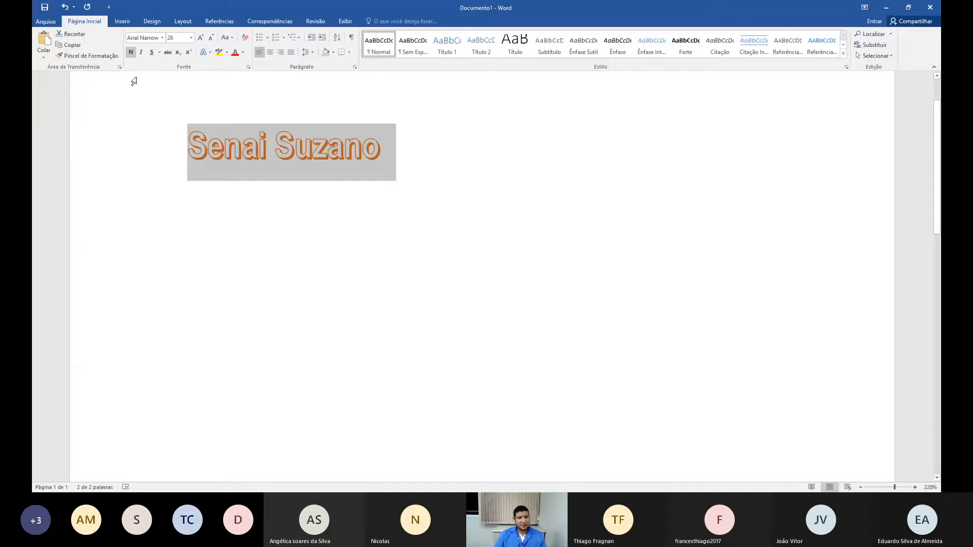
Copy the "Senai Suzano" text and paste it on a new line below the original.
left_click(73, 46)
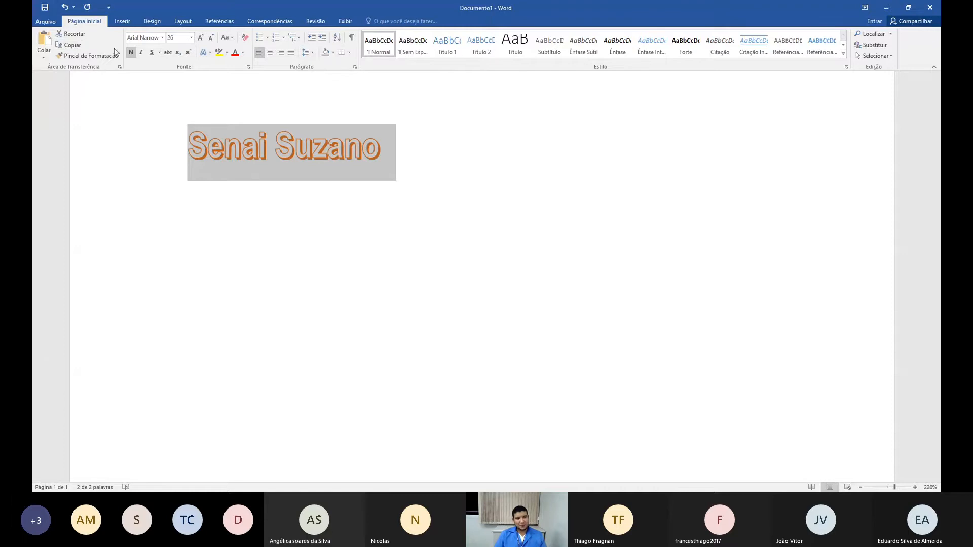
left_click(414, 155)
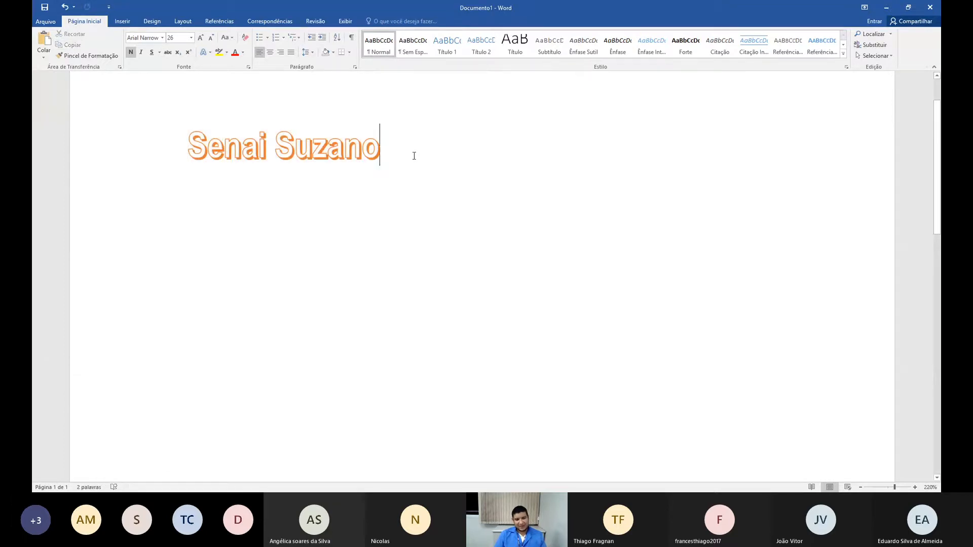
key("Return")
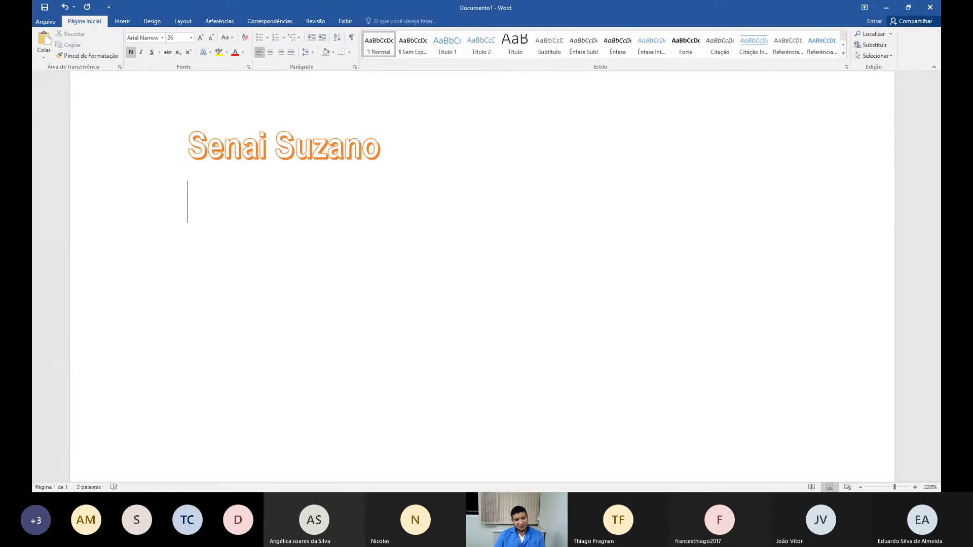
left_click(42, 43)
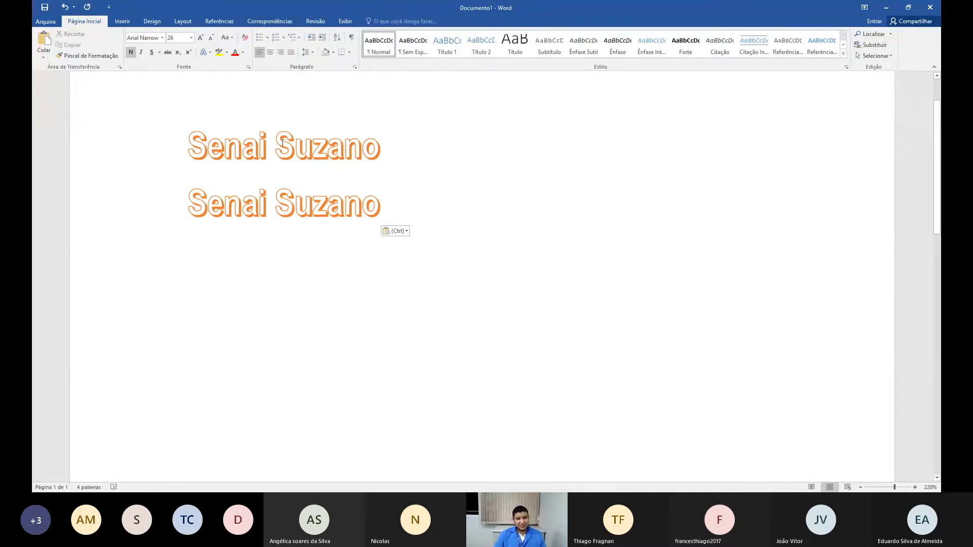
Cut the word "Suzano" from the first line and paste it on a new third line.
left_click_drag(279, 144, 352, 135)
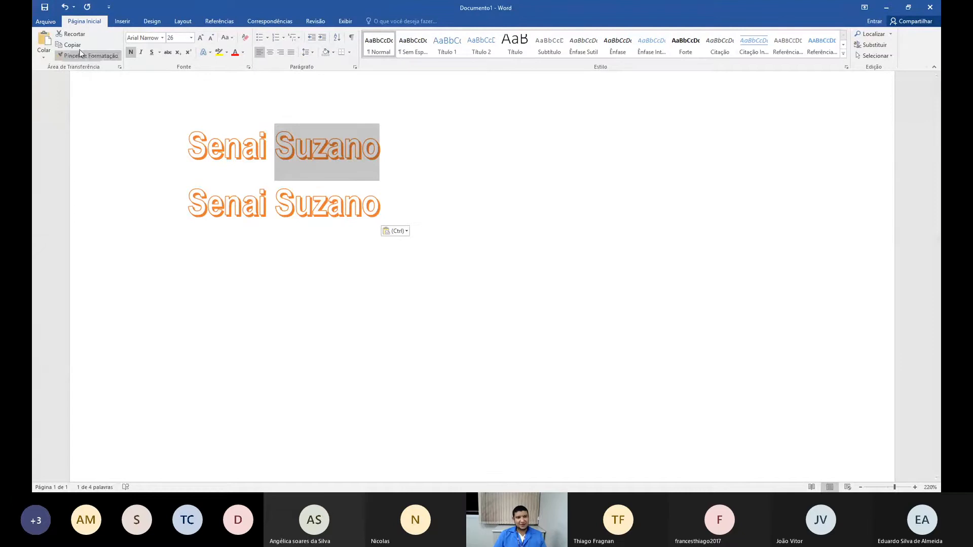
left_click(71, 34)
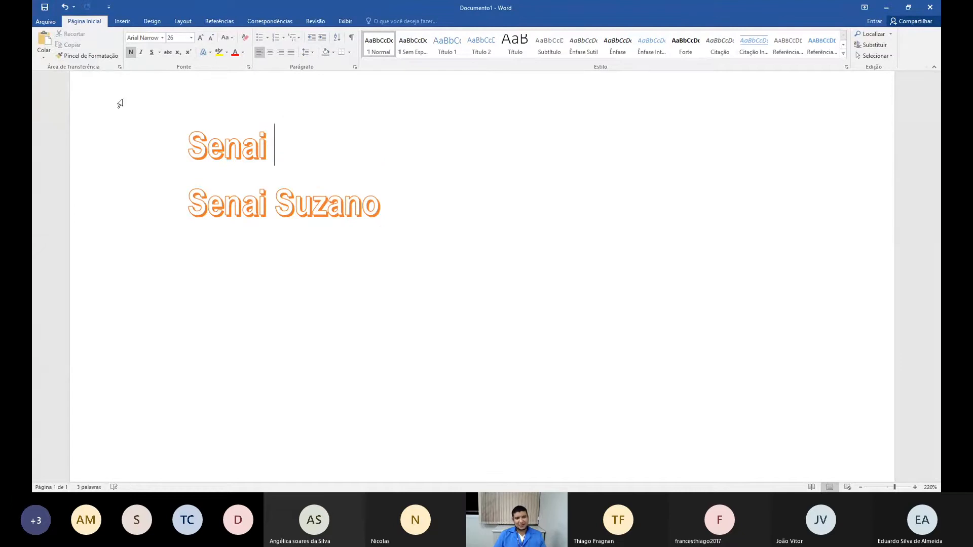
left_click(201, 272)
left_click(43, 43)
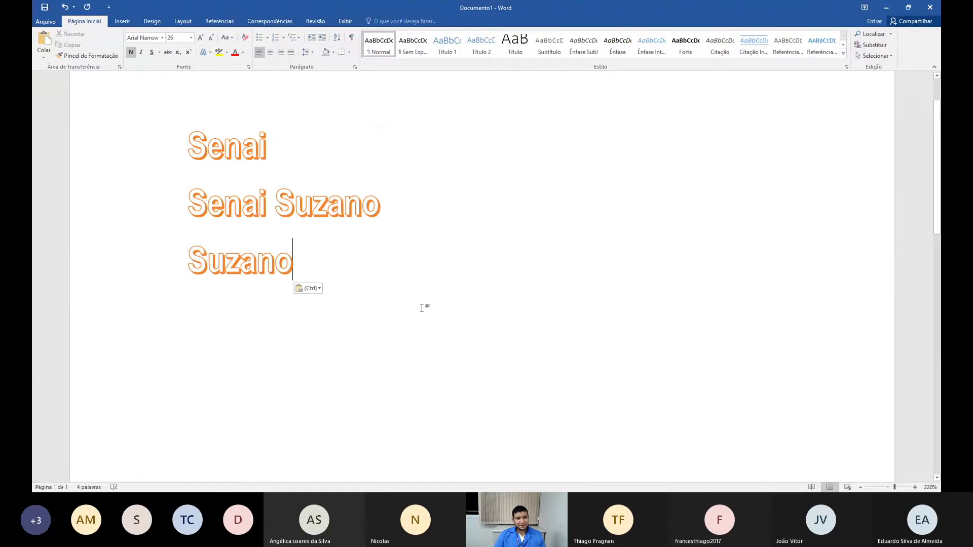
Add a person's first name after "Senai" in the first line and move that name onto its own line.
left_click(293, 148)
type("Am")
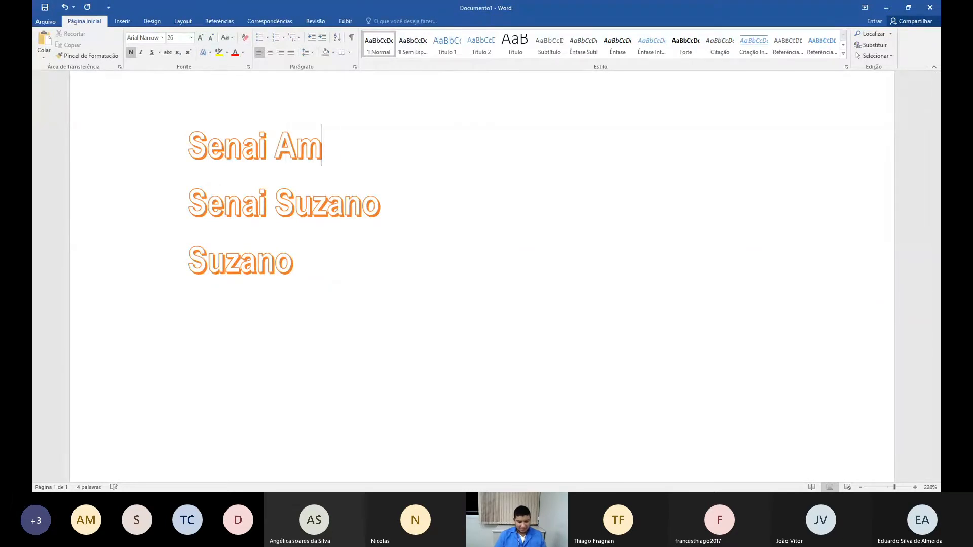
type("ilton")
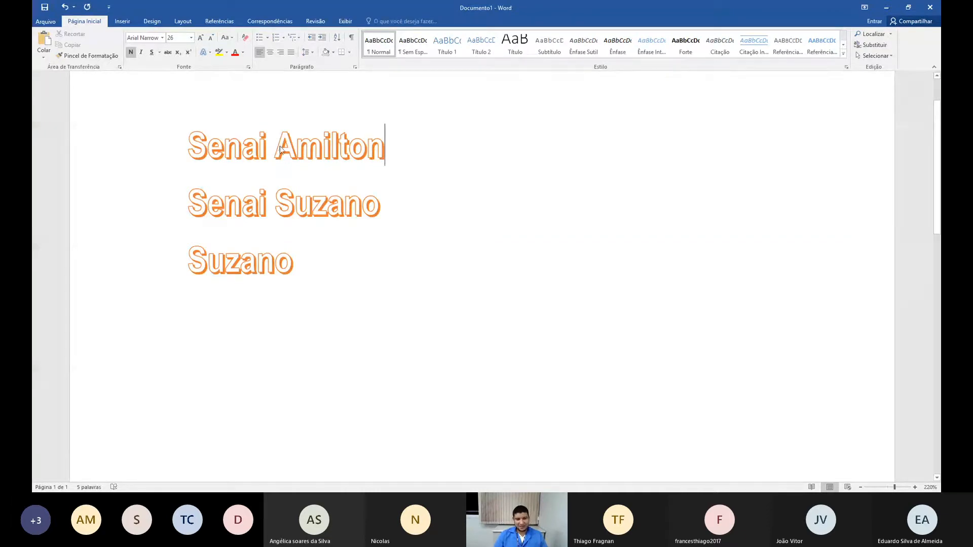
left_click_drag(281, 149, 395, 157)
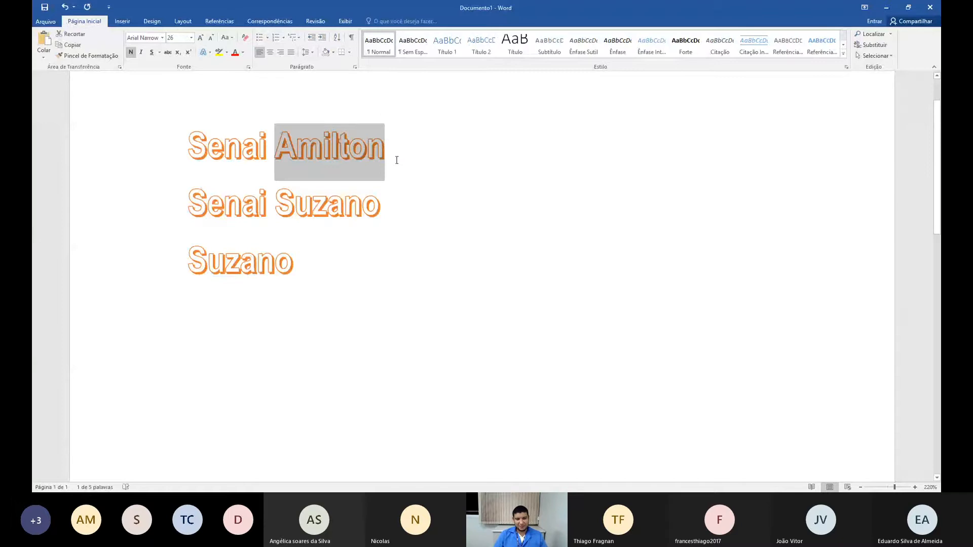
left_click(397, 160)
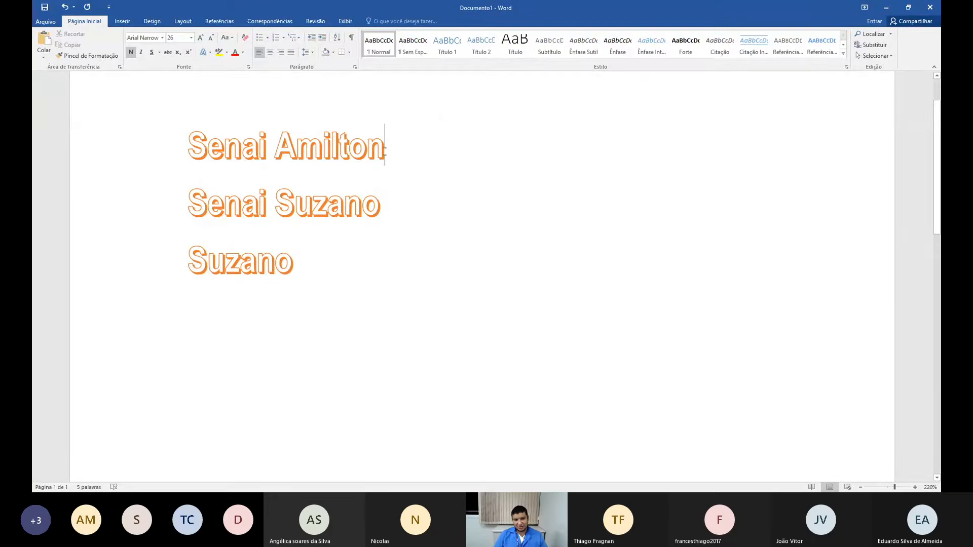
left_click(277, 156)
key("Return")
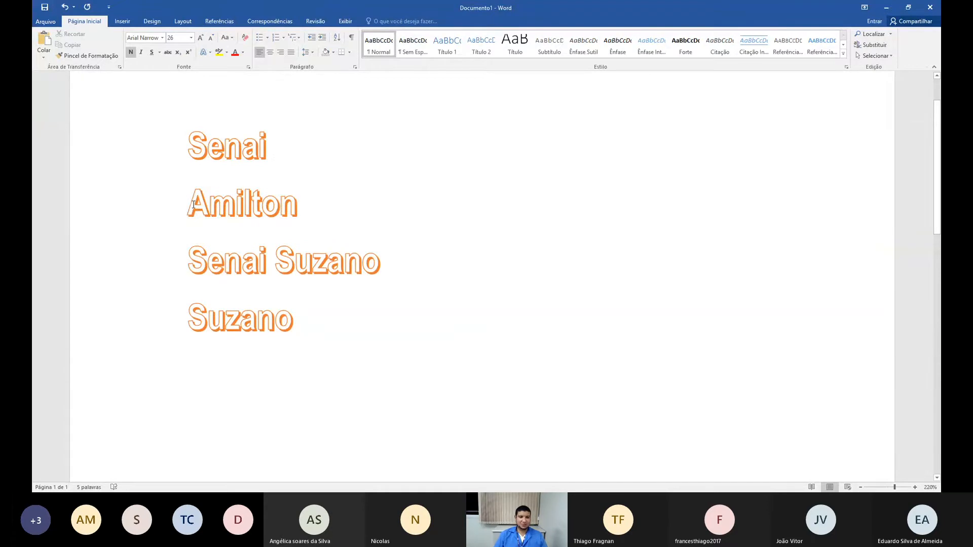
Clear all formatting from the first name on the second line.
left_click_drag(193, 206, 297, 203)
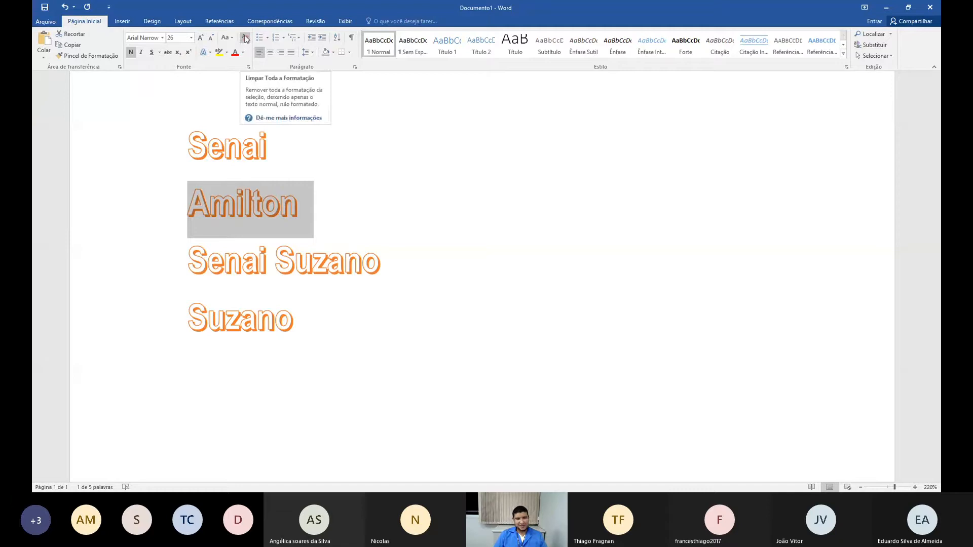
left_click(245, 40)
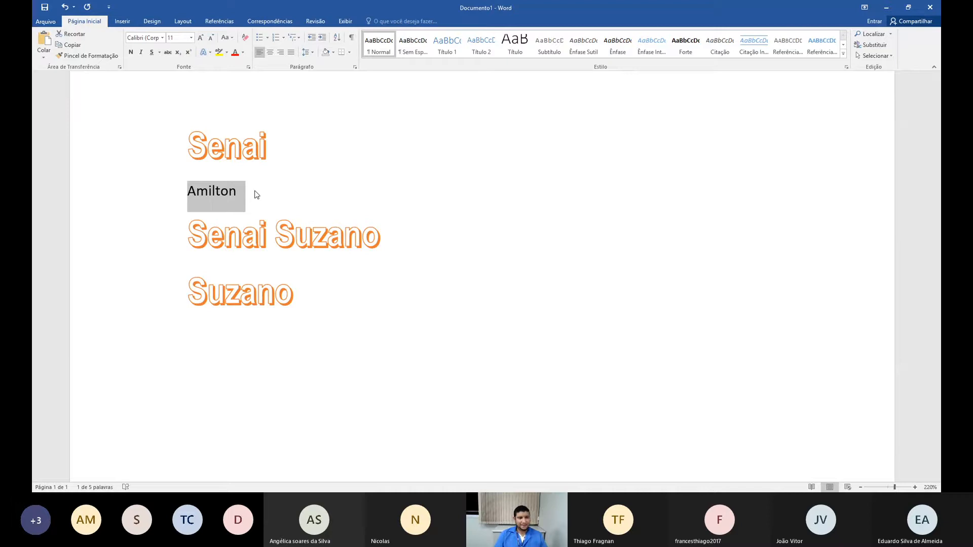
left_click(398, 198)
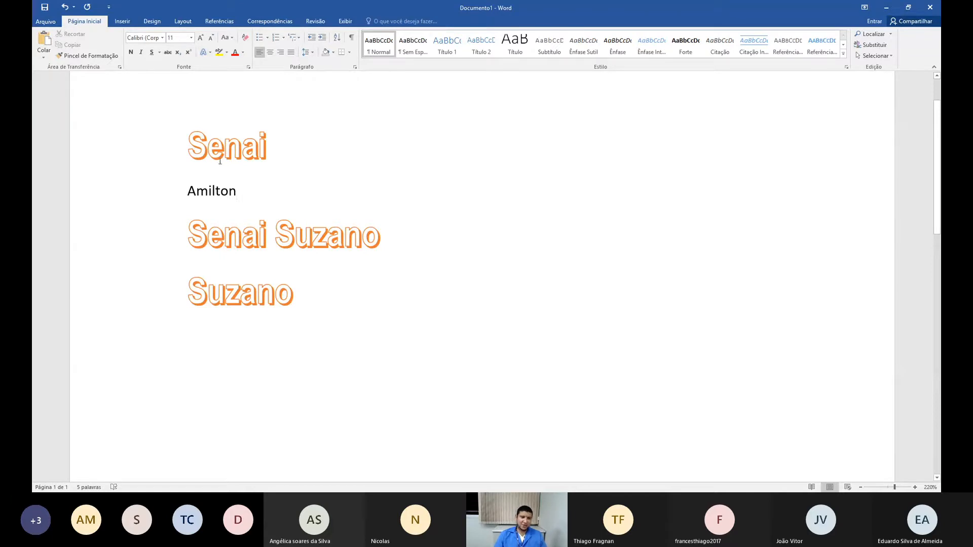
Copy the formatting of the "S" in the first "Senai" onto the first name on the second line with Format Painter.
left_click_drag(211, 148, 275, 155)
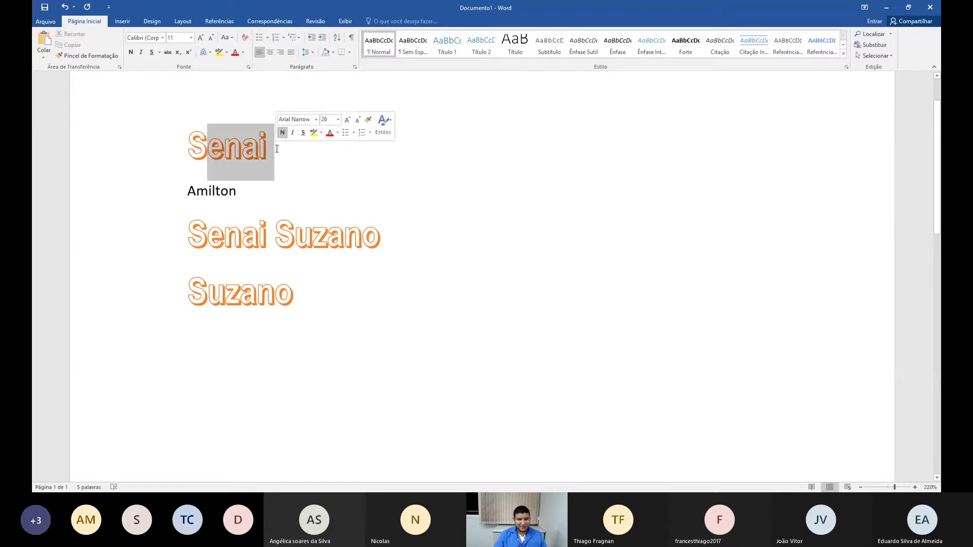
left_click(309, 167)
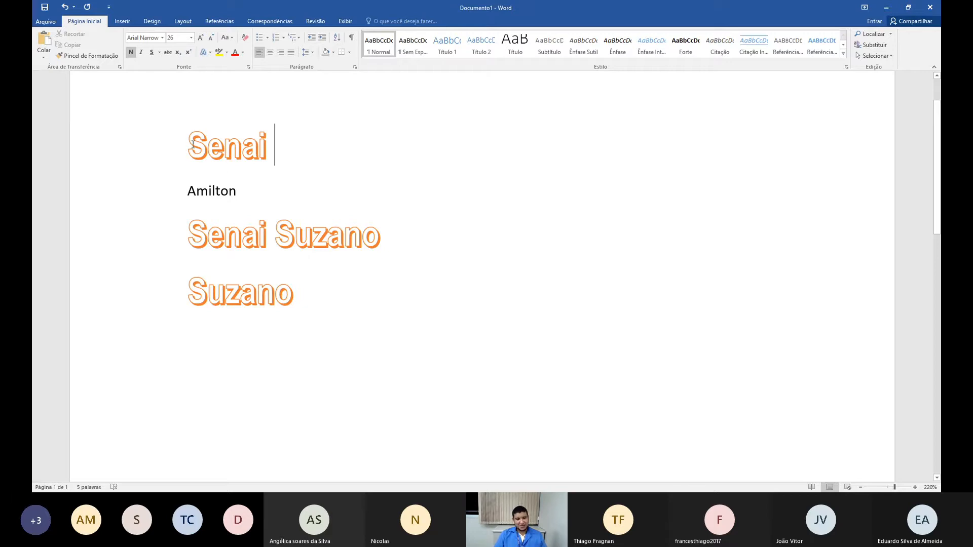
left_click_drag(193, 144, 200, 148)
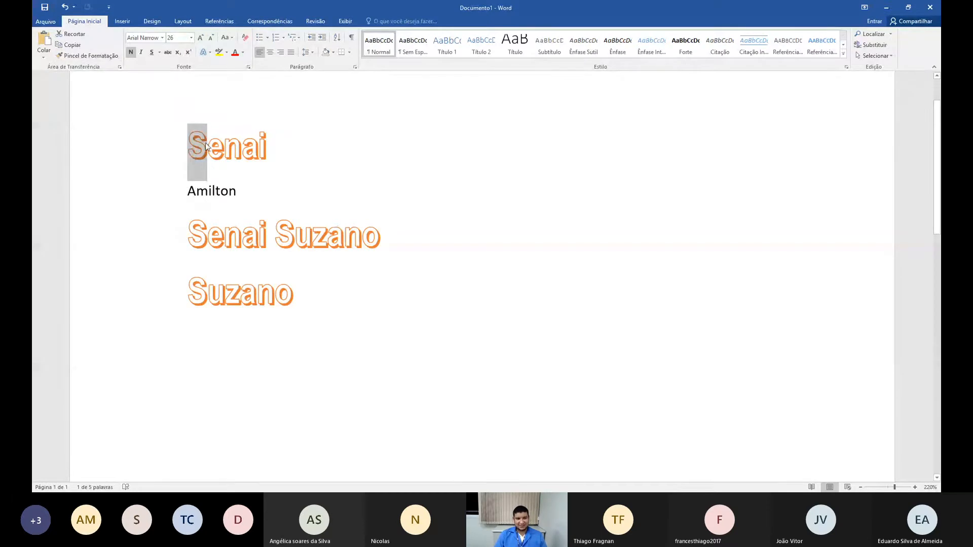
left_click(95, 56)
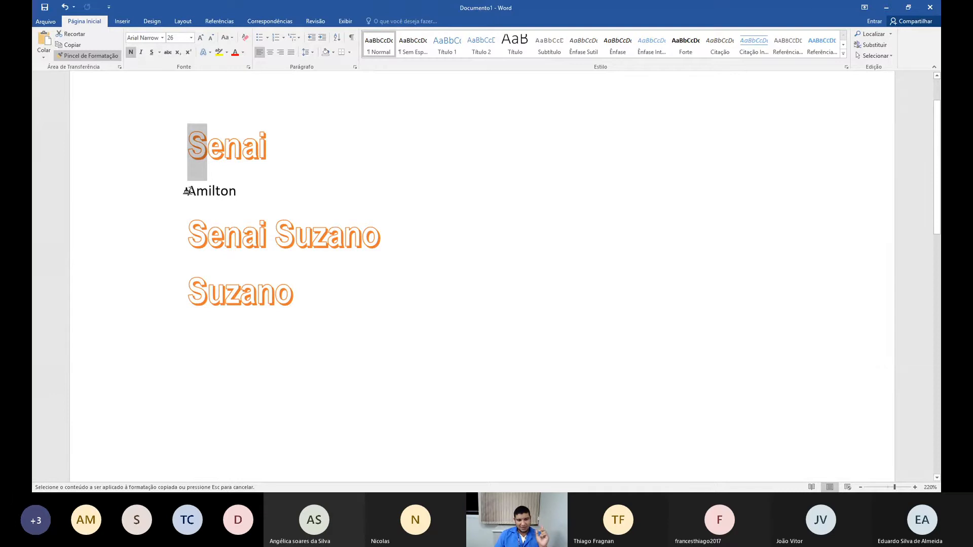
left_click_drag(186, 191, 235, 193)
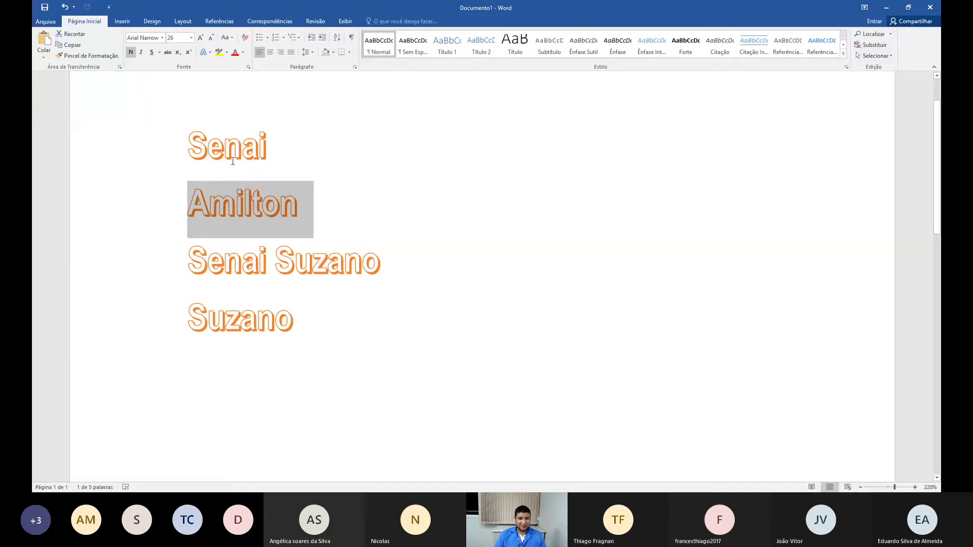
Add a line reading "Suzano" with cleared formatting below the first "Senai", and delete that line.
left_click(287, 148)
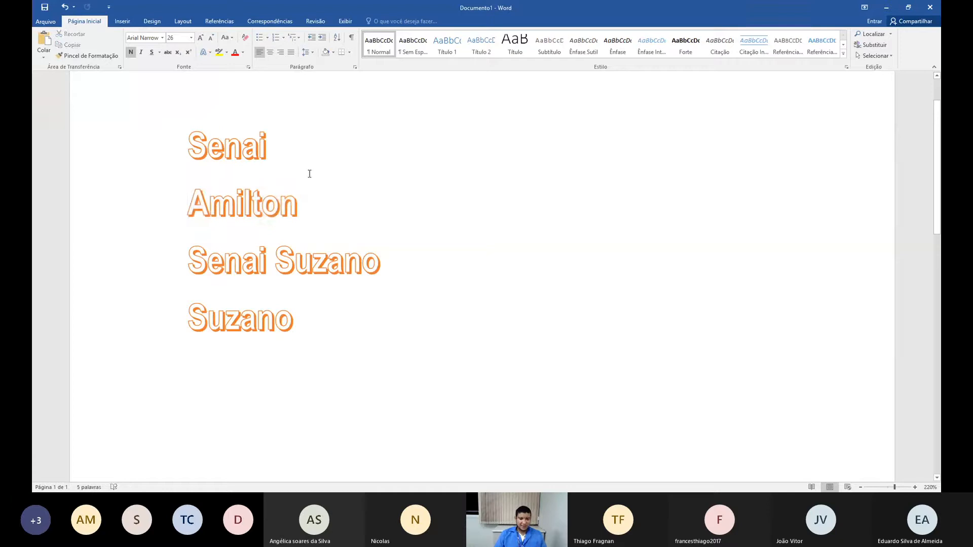
key("Return")
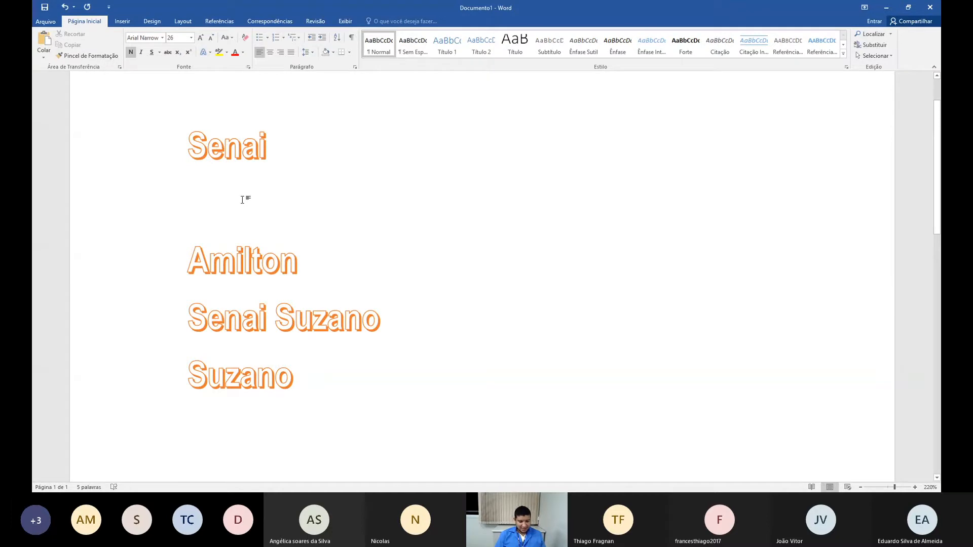
type("Suzano")
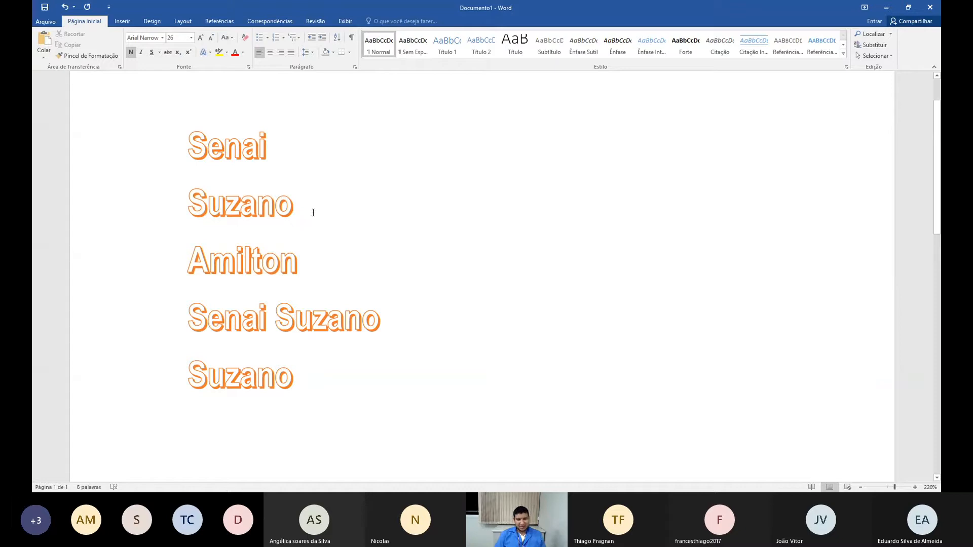
triple_click(278, 205)
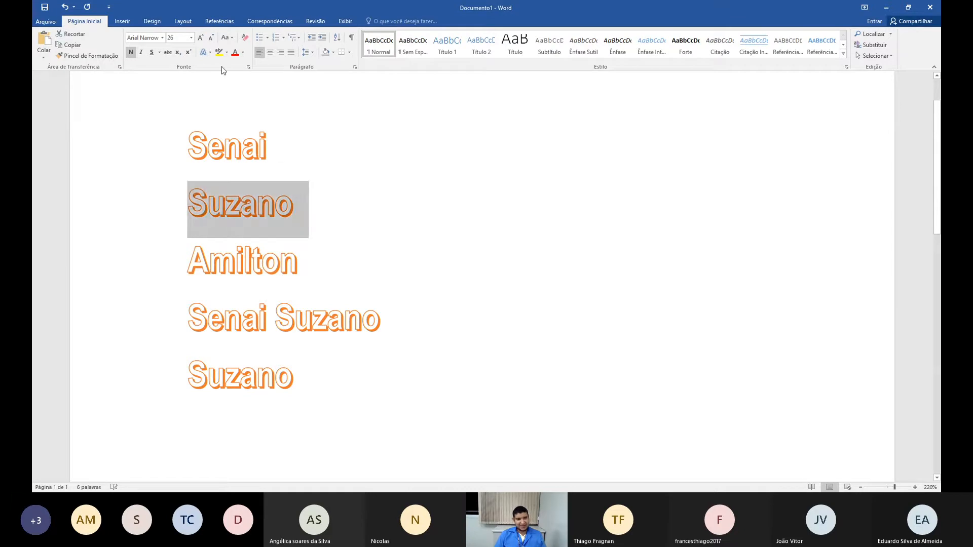
left_click(245, 38)
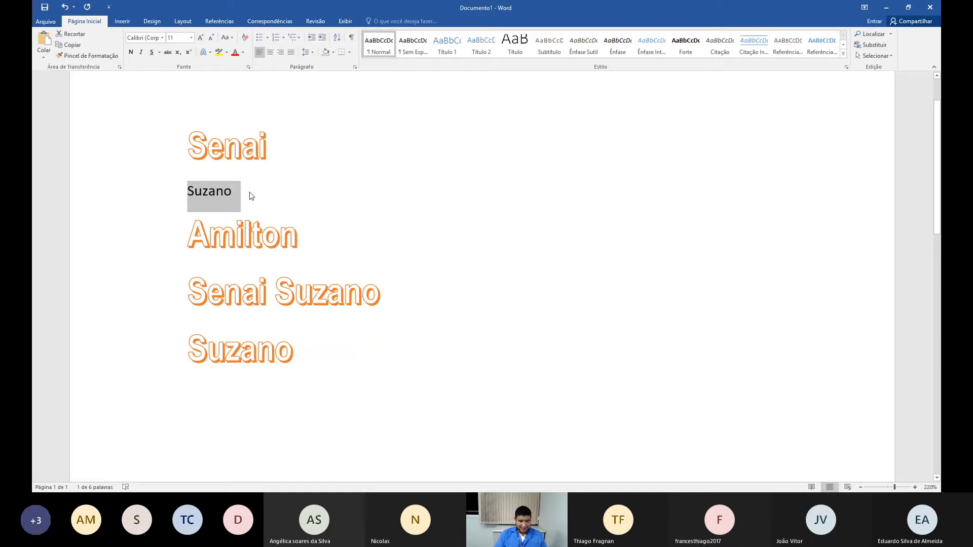
key("Delete")
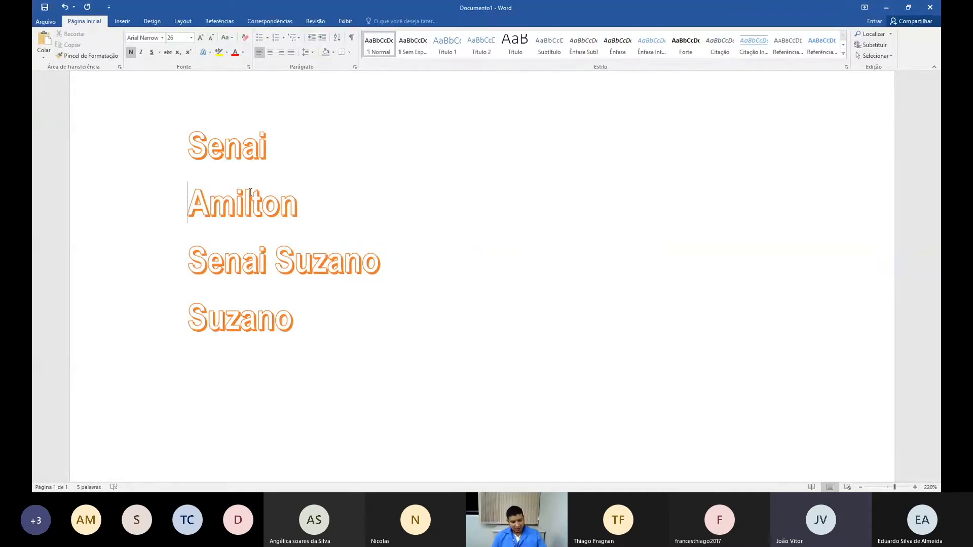
Delete all the text in the document and undo the deletion.
key("ctrl+a")
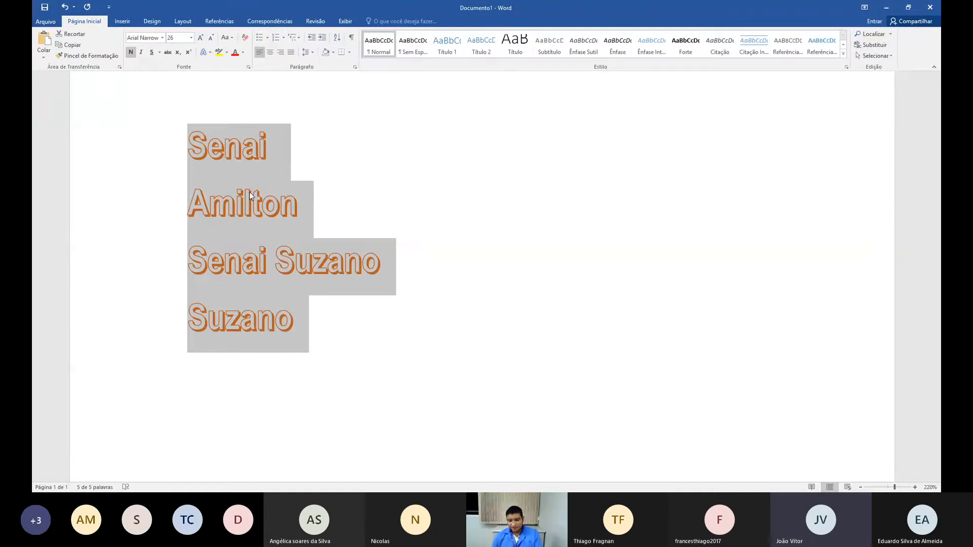
key("Delete")
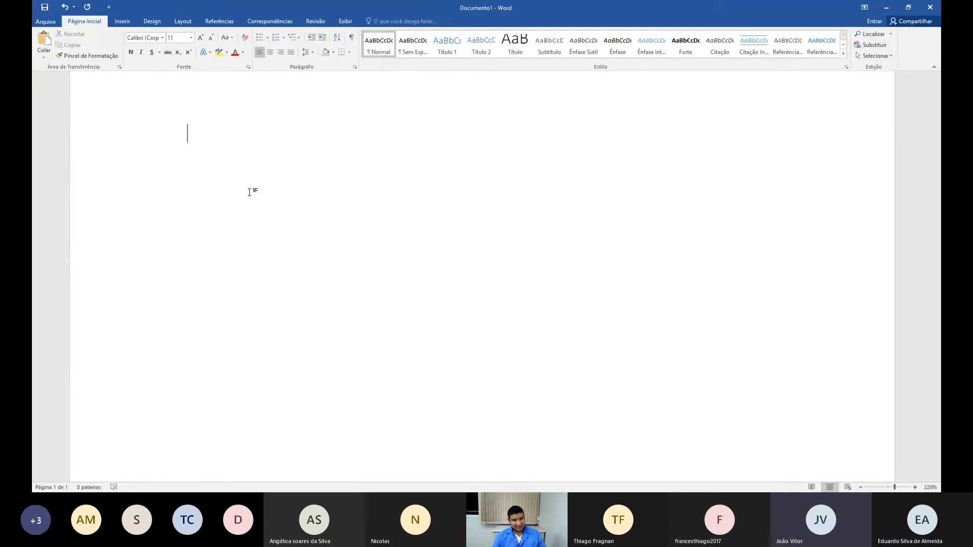
key("ctrl+z")
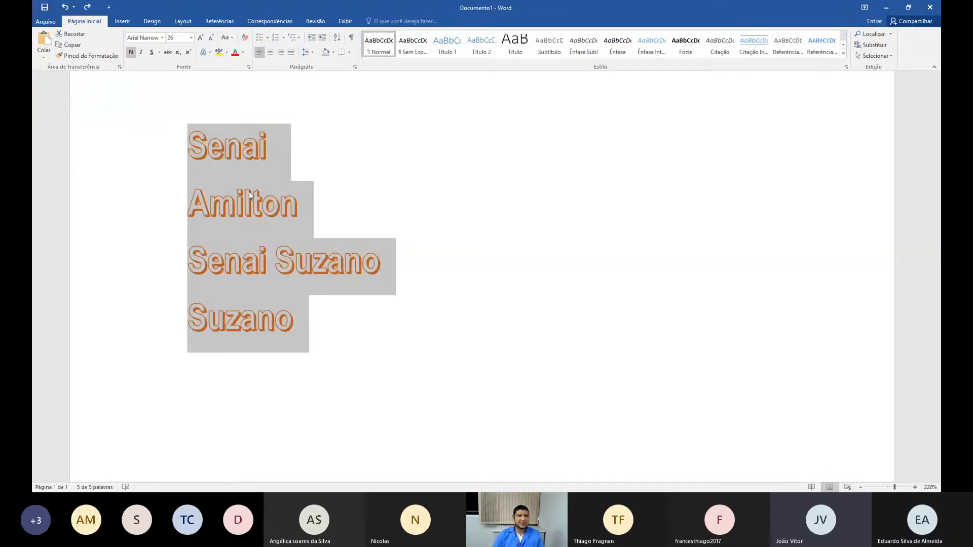
Add a new line with cleared formatting below the first "Senai", containing "H2O" and the equation "2X3+4X2+10=0".
left_click(313, 155)
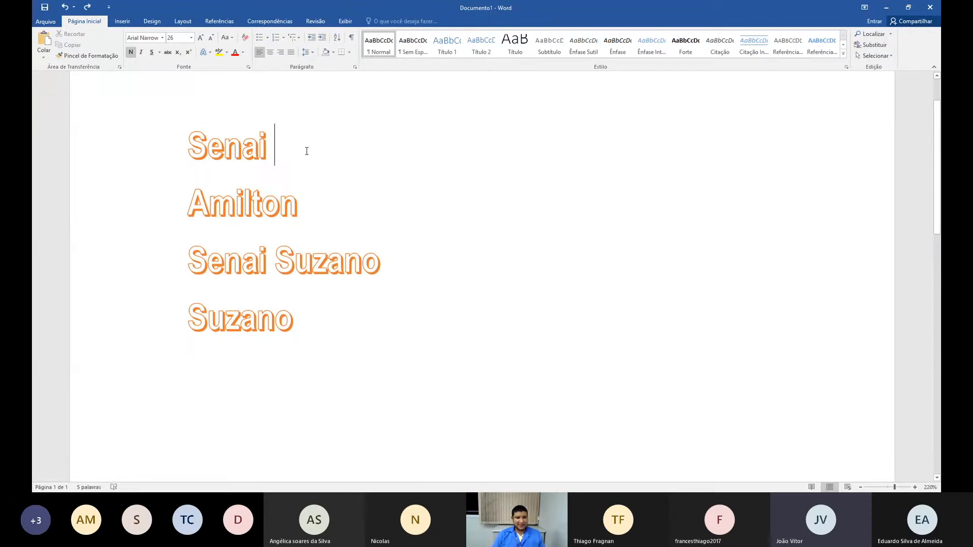
key("Return")
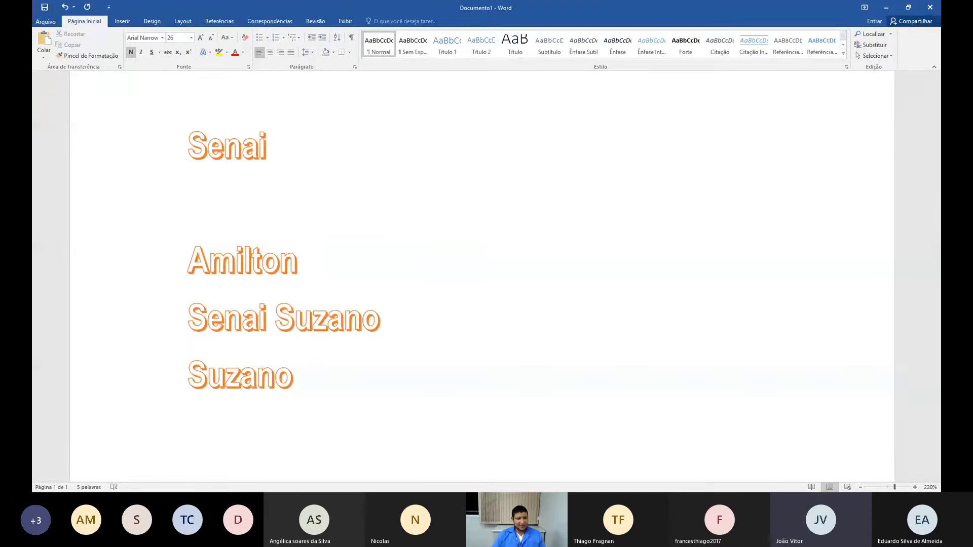
left_click(244, 38)
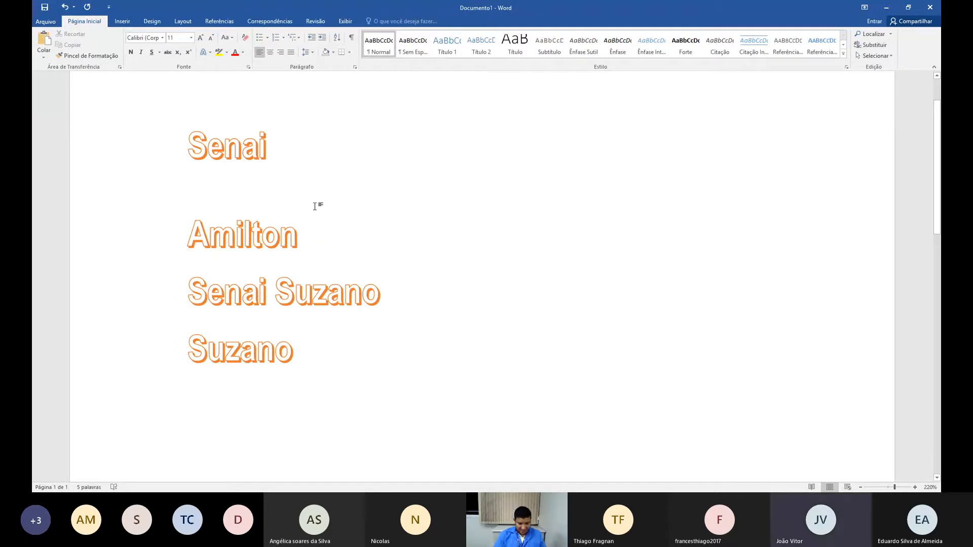
type("H2O")
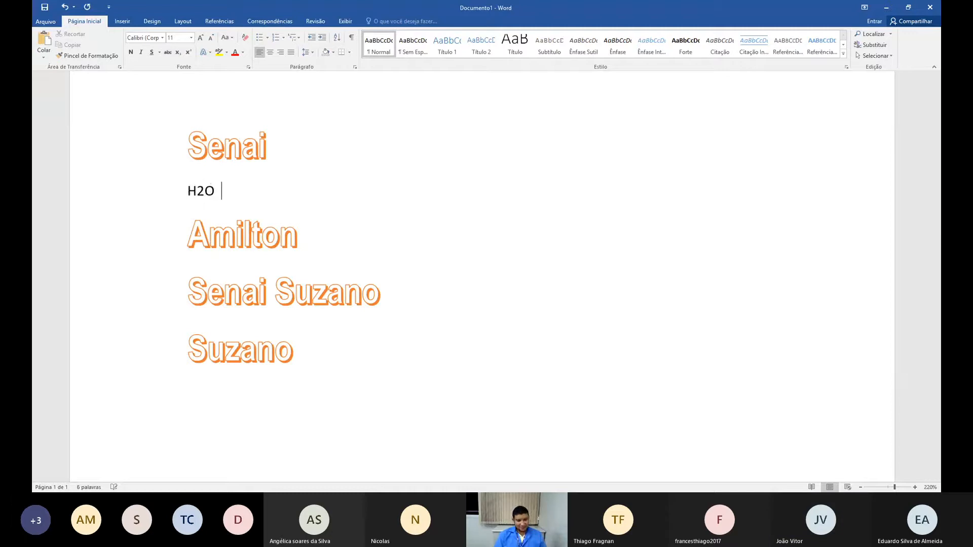
type("  2")
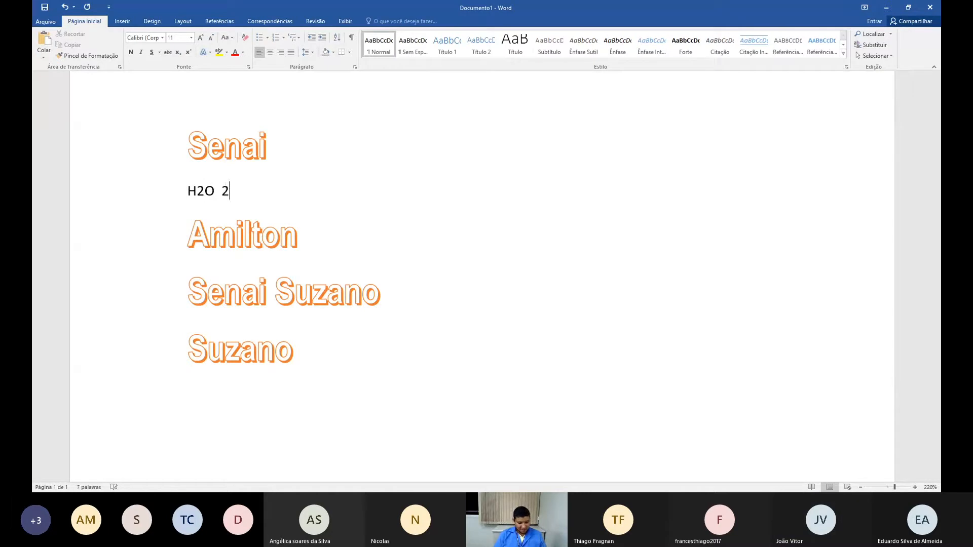
type("X3")
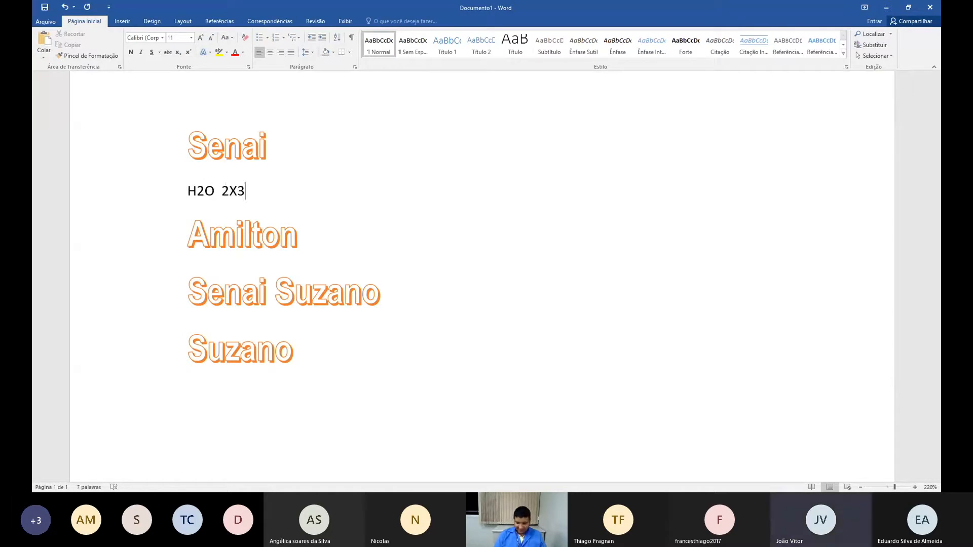
type("+4")
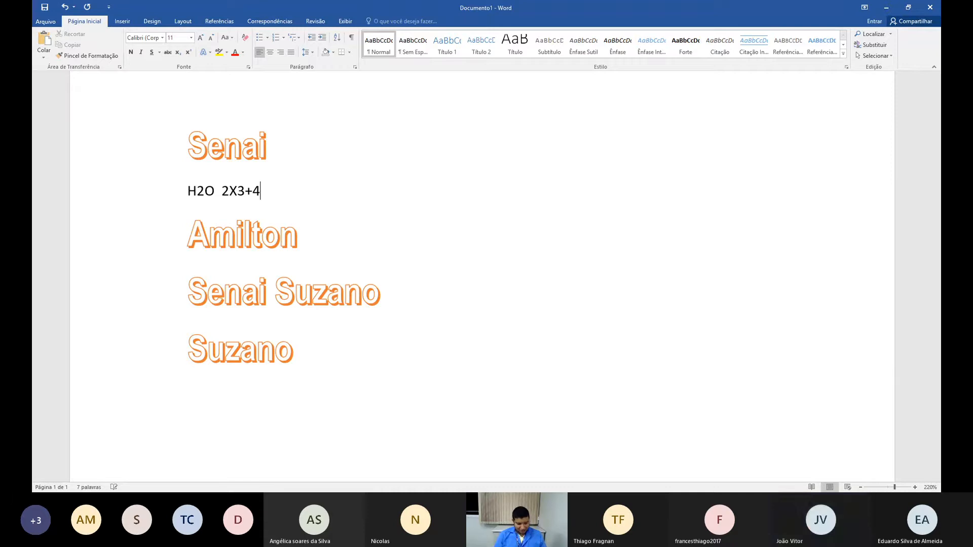
type("X2+10=0")
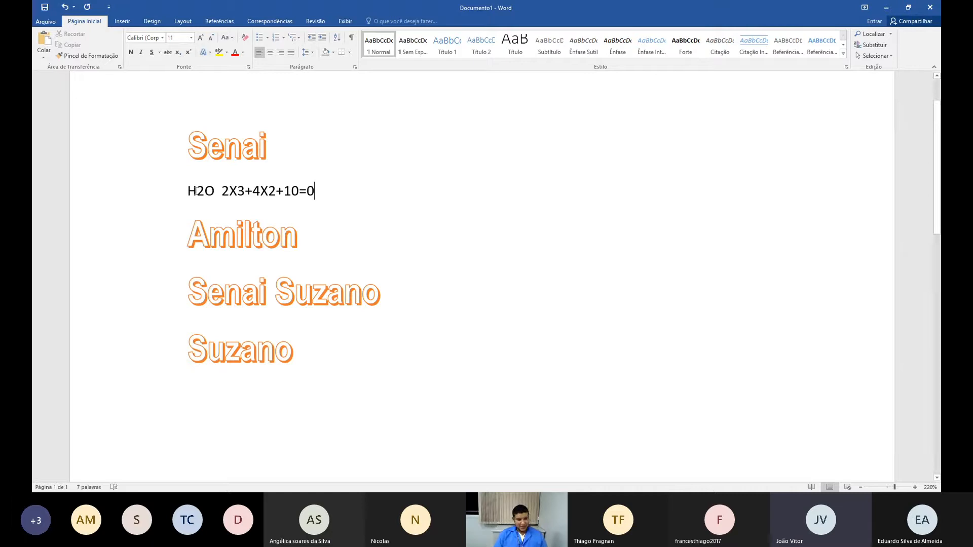
Format the 2 in "H2O" as subscript.
left_click_drag(189, 191, 209, 193)
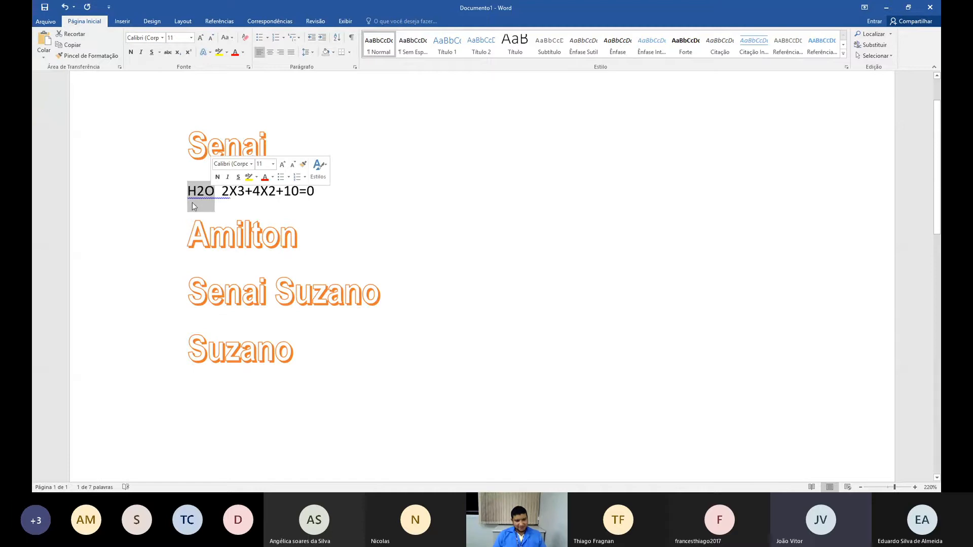
left_click(206, 193)
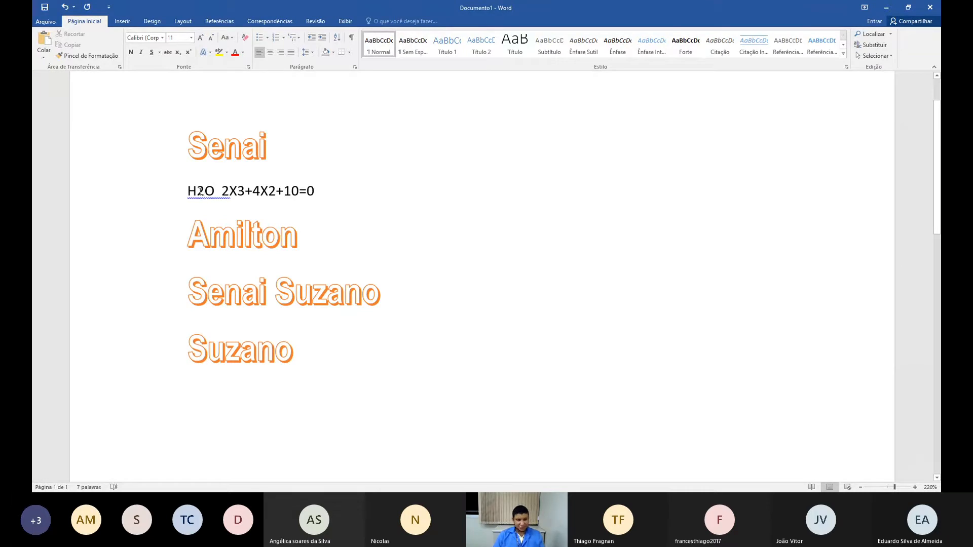
left_click_drag(196, 191, 204, 191)
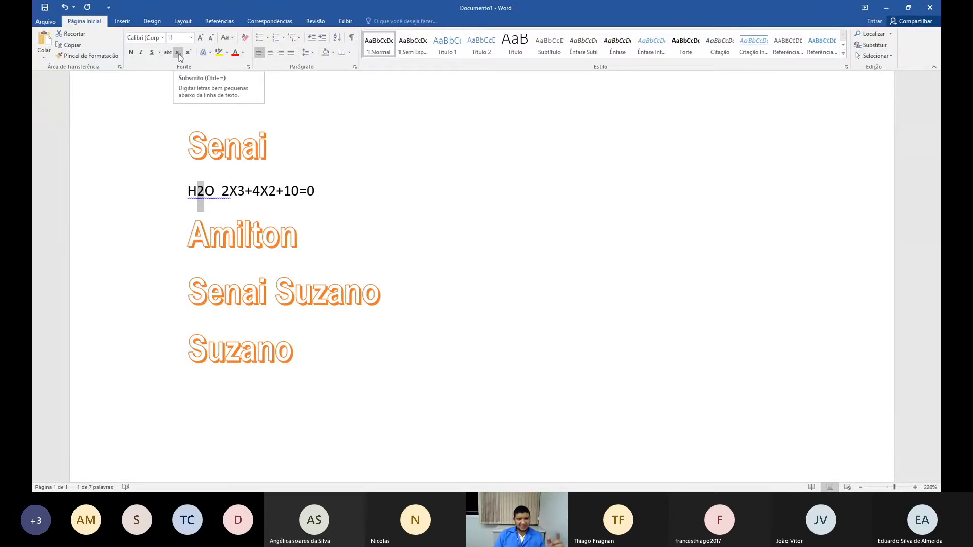
left_click(178, 52)
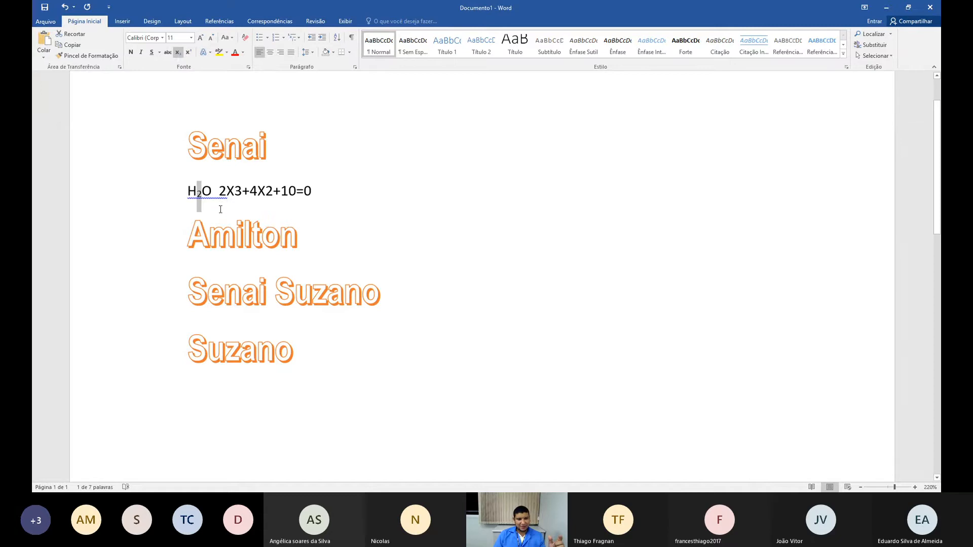
Widen the space before the equation and format its exponents, the 3 and 2 following each X, as superscript.
left_click(219, 191)
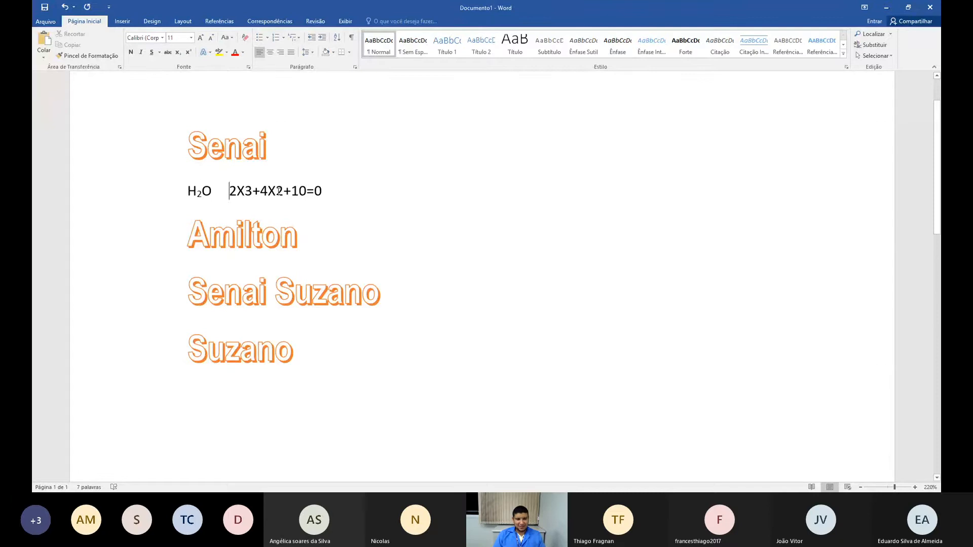
left_click_drag(243, 190, 283, 190)
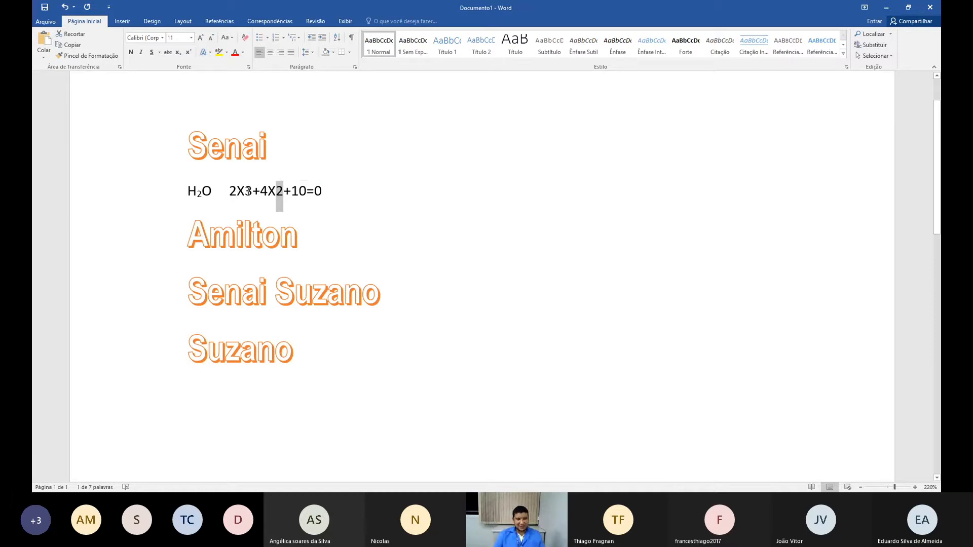
left_click_drag(245, 191, 254, 190)
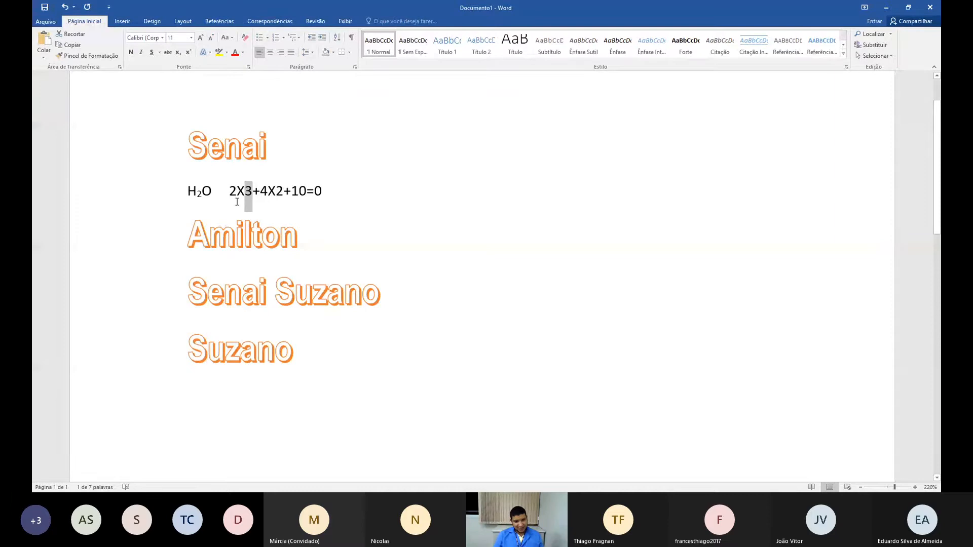
left_click_drag(275, 194, 283, 194)
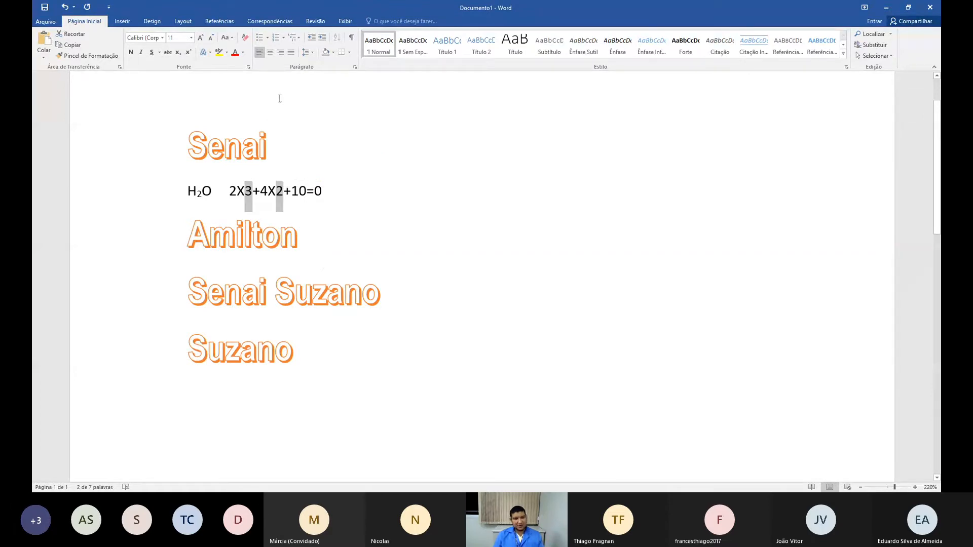
left_click(188, 55)
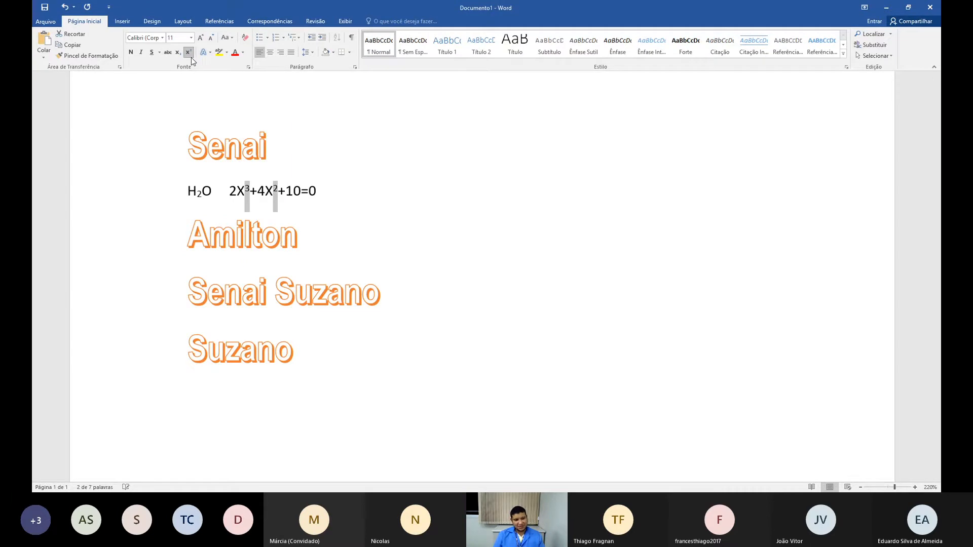
left_click(257, 197)
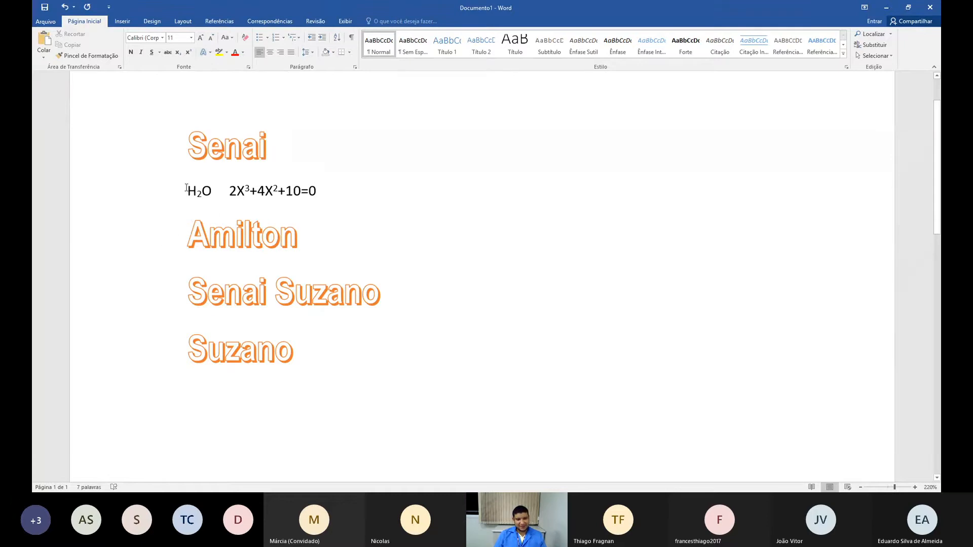
Highlight the "H2O" formula in yellow.
left_click_drag(187, 189, 207, 190)
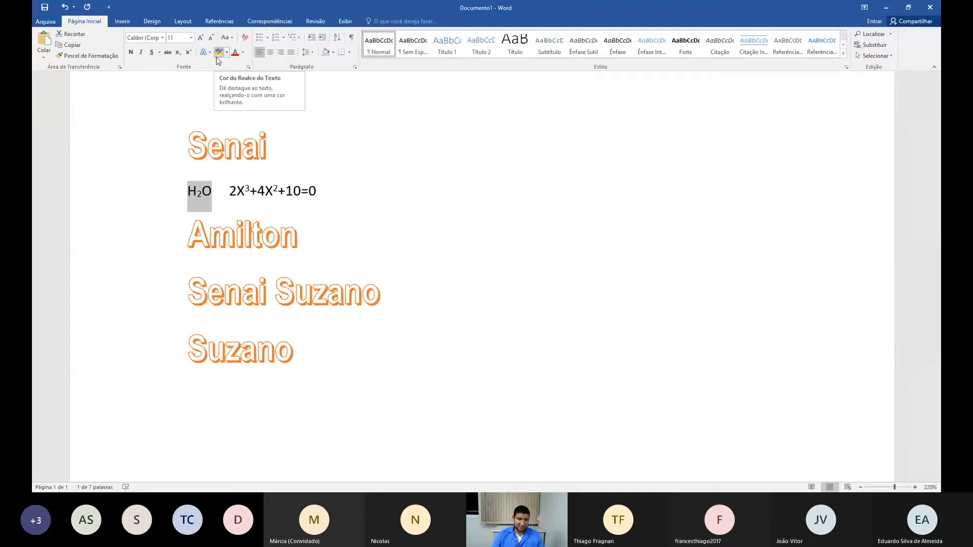
left_click(217, 55)
left_click(211, 208)
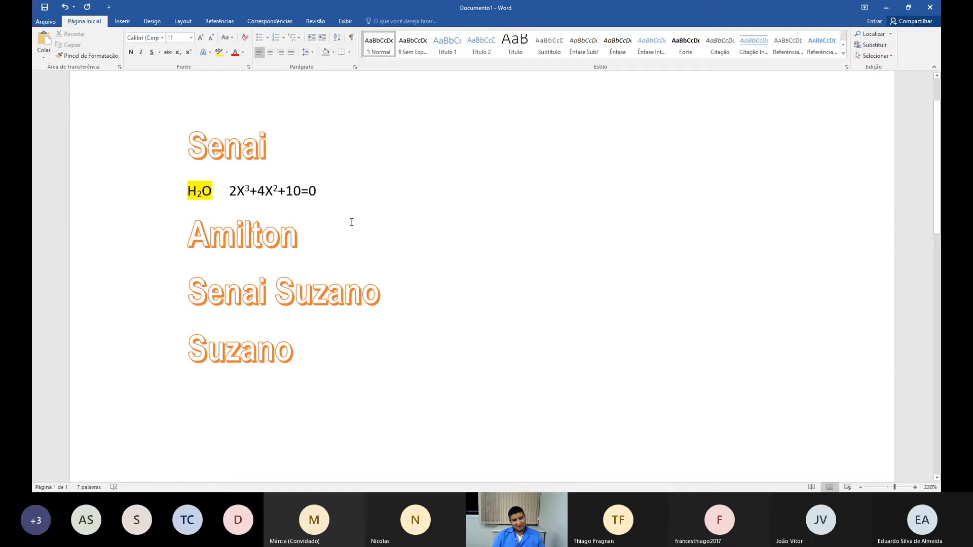
Highlight the equation next to the "H2O" formula in bright green.
left_click_drag(231, 192, 316, 192)
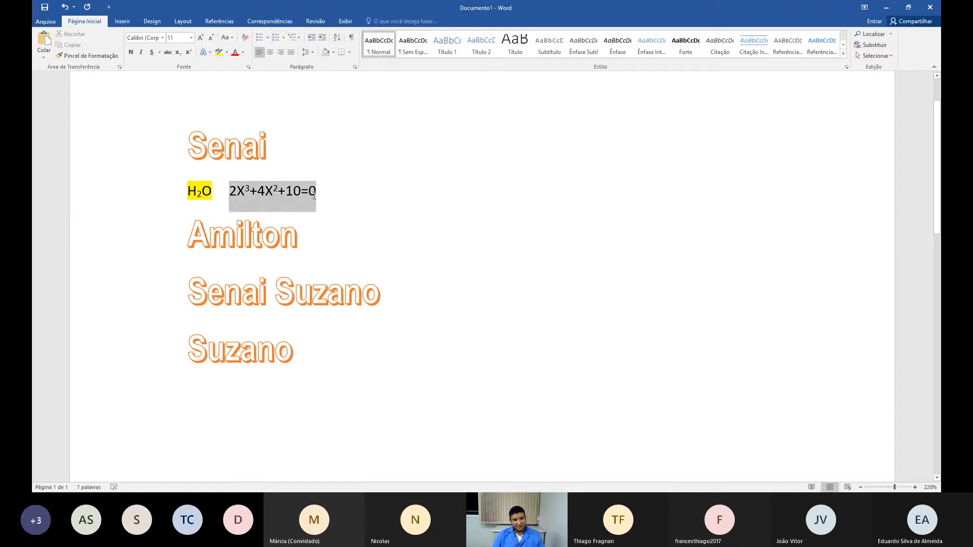
left_click(227, 53)
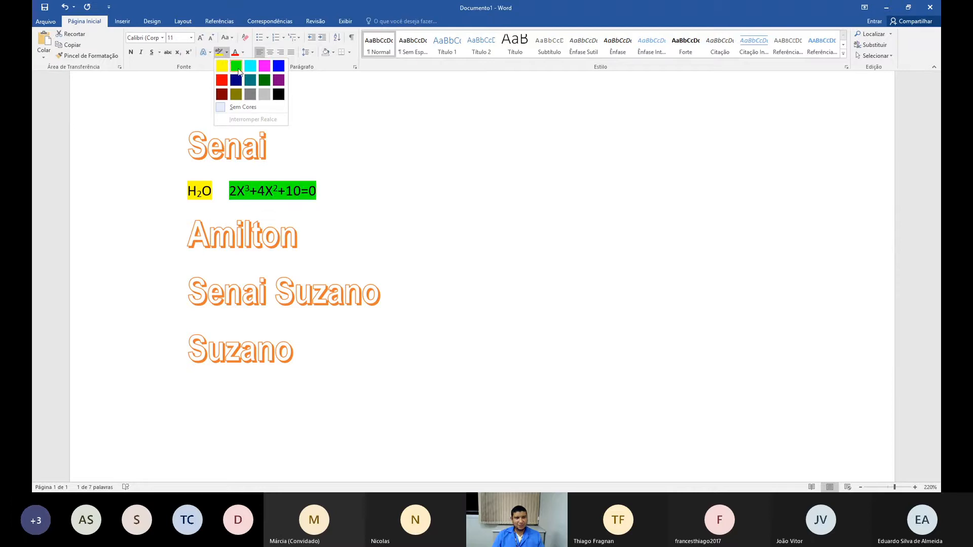
left_click(236, 66)
left_click(384, 214)
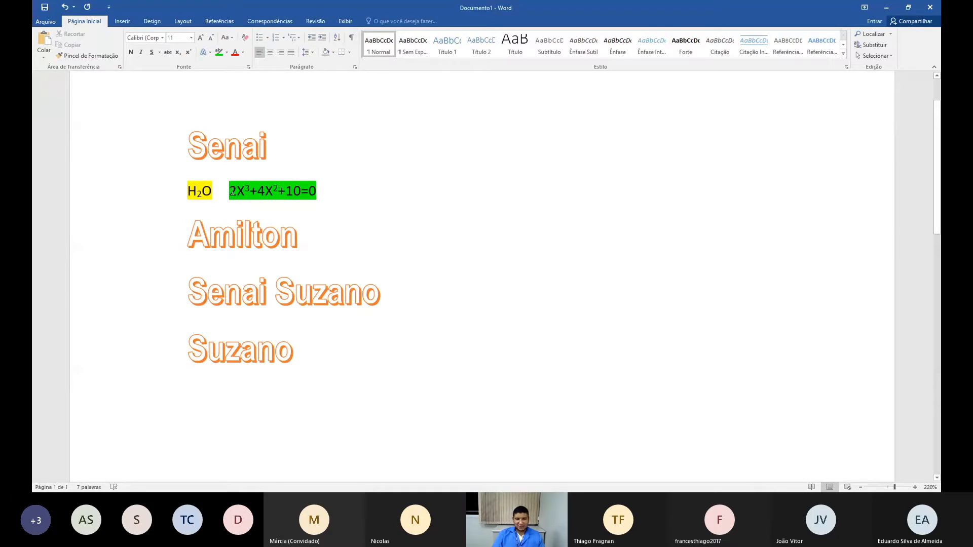
Remove the highlight from the equation by setting it to no color.
left_click_drag(230, 191, 313, 191)
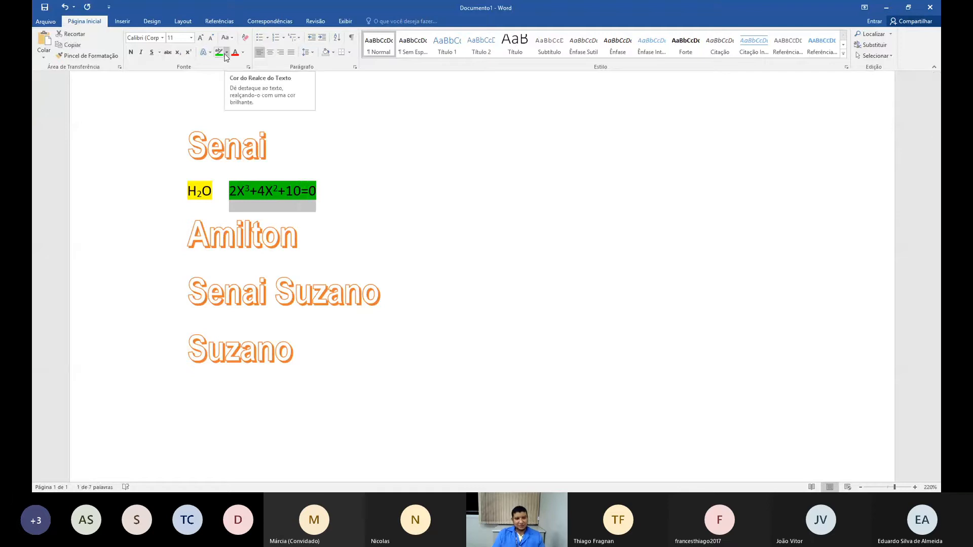
left_click(226, 53)
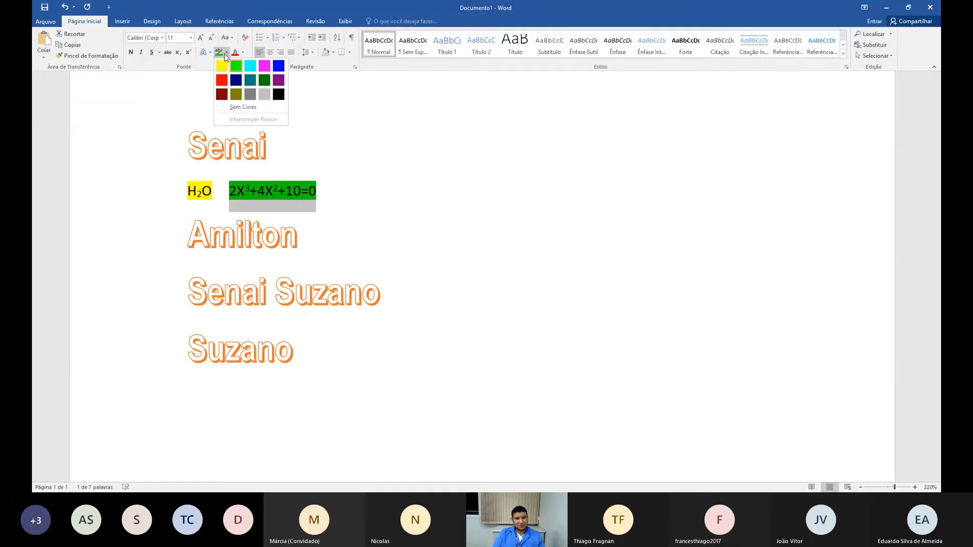
left_click(233, 107)
left_click(375, 182)
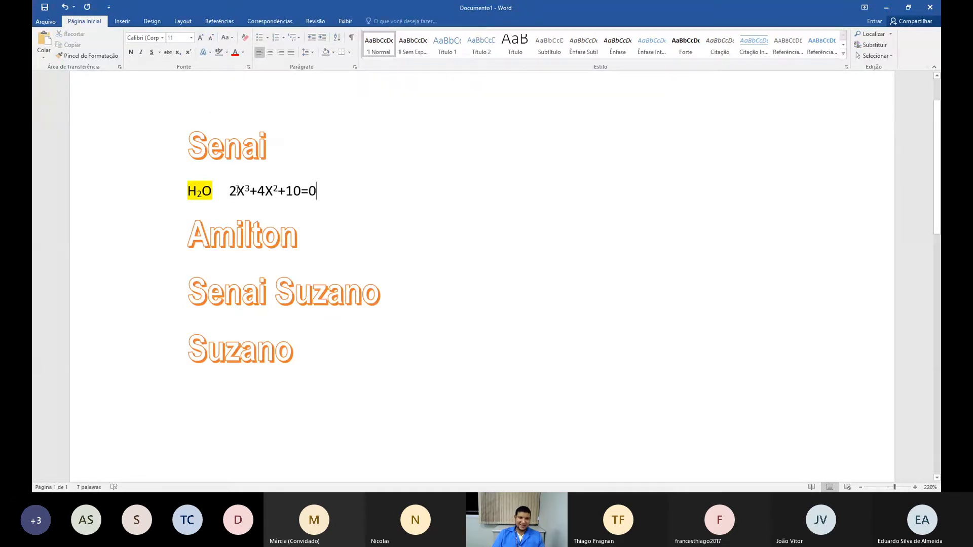
Apply bright green highlighting to the equation again.
left_click_drag(230, 191, 314, 197)
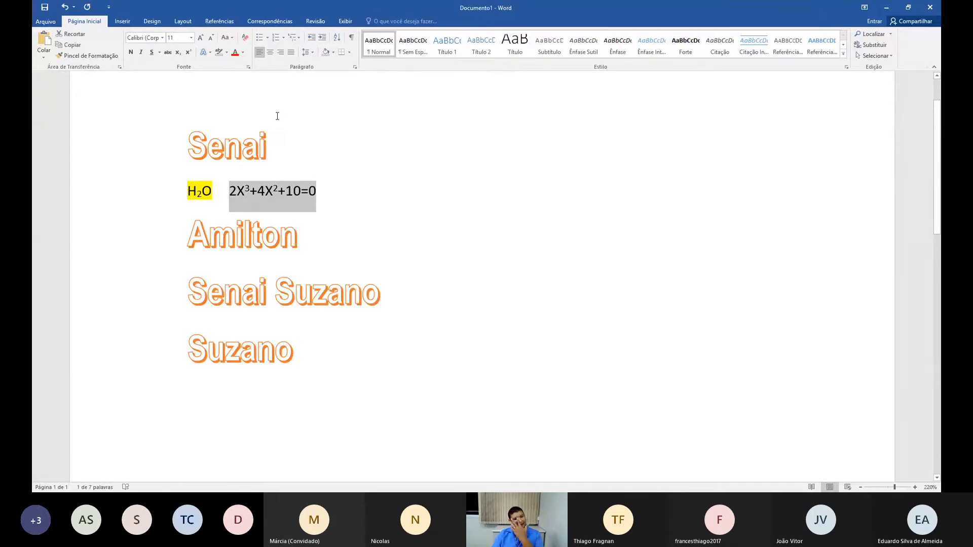
left_click(226, 52)
left_click(236, 66)
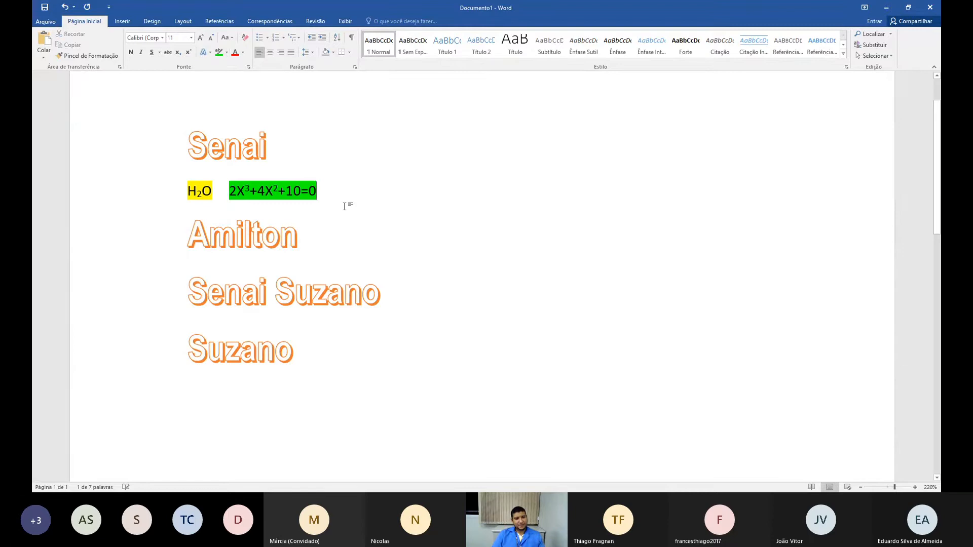
Add the word "Informática" after the equation, separated from it by several spaces.
left_click(335, 191)
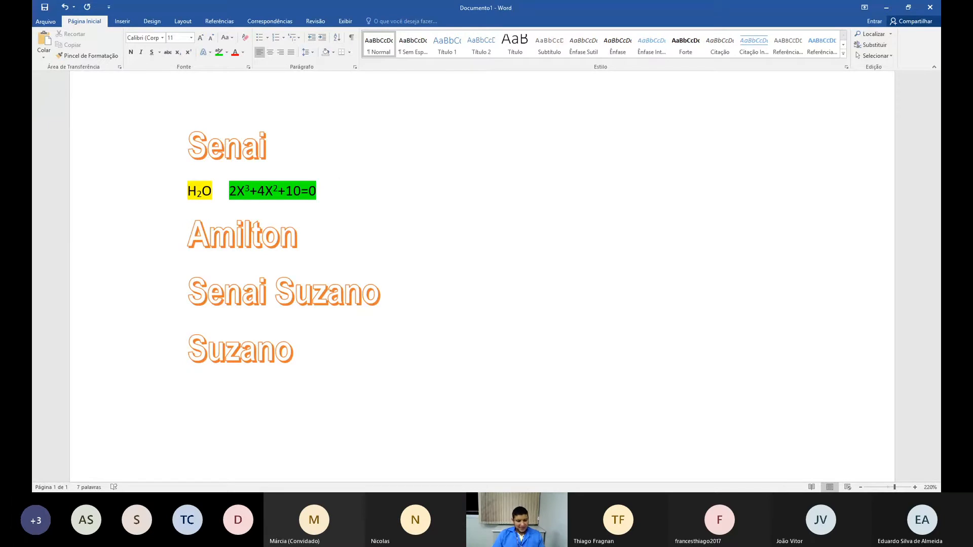
type("i")
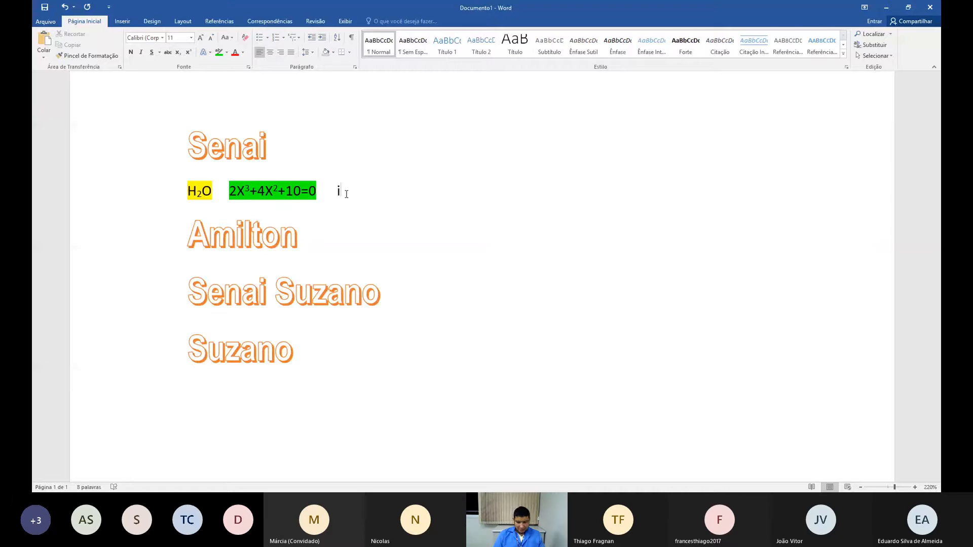
key("BackSpace")
type("Inform")
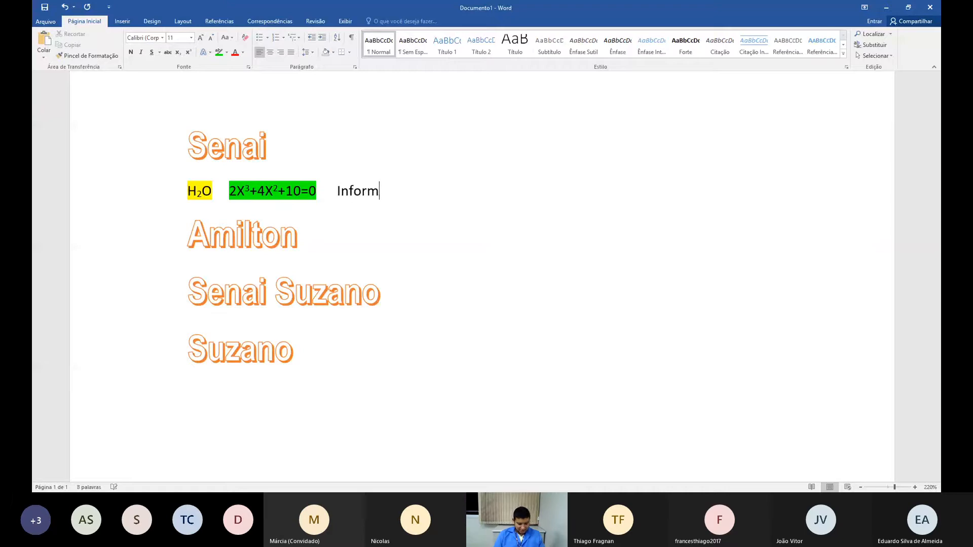
type("ática")
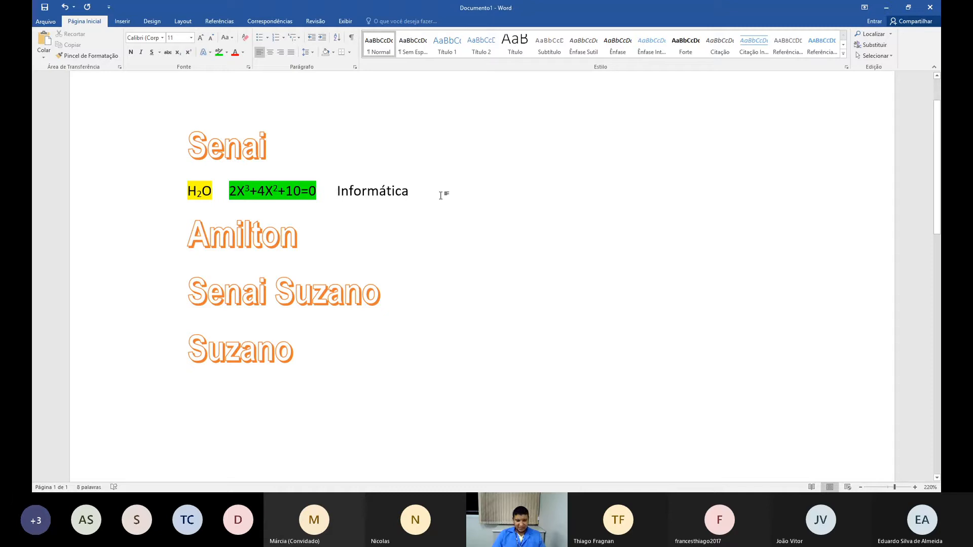
Change the font color of "Informática" to the standard blue.
left_click_drag(335, 196, 409, 190)
left_click(337, 195)
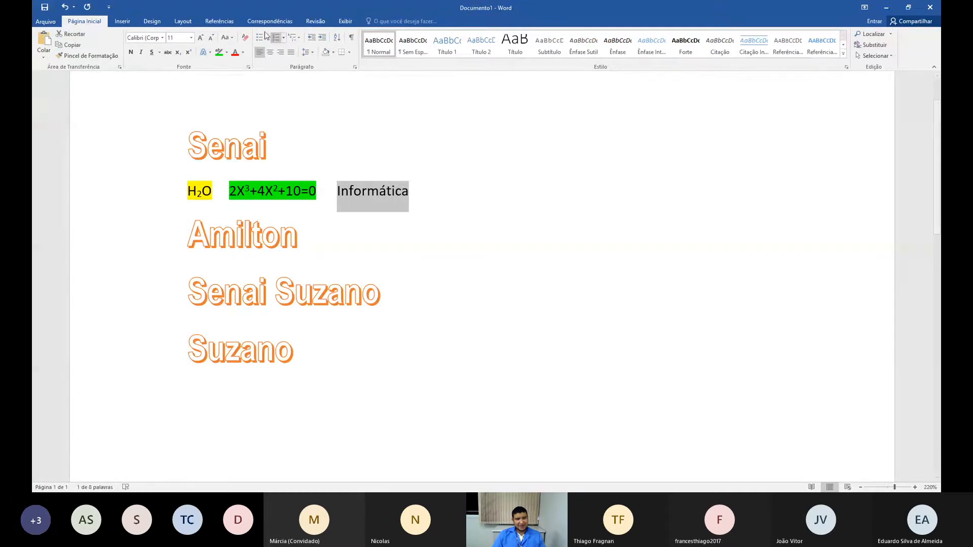
left_click(243, 53)
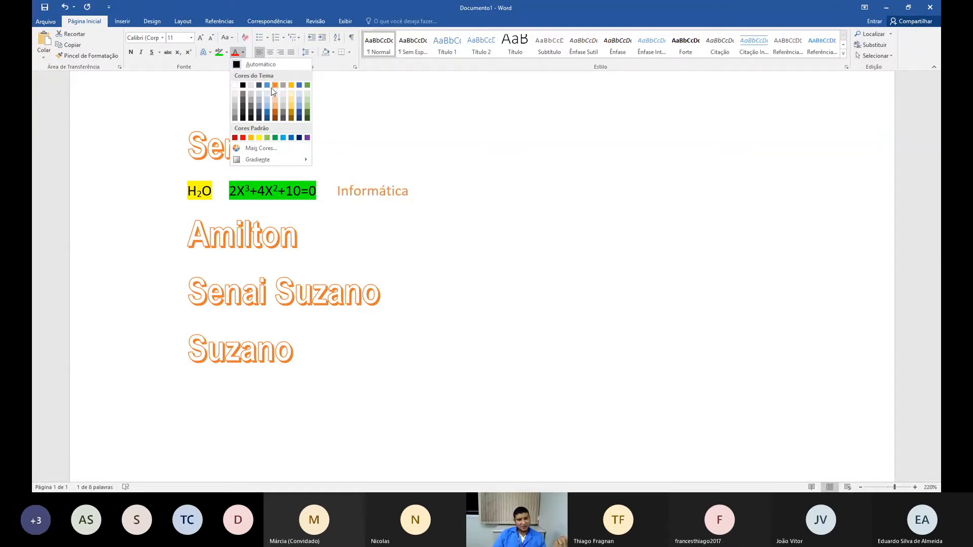
left_click(291, 138)
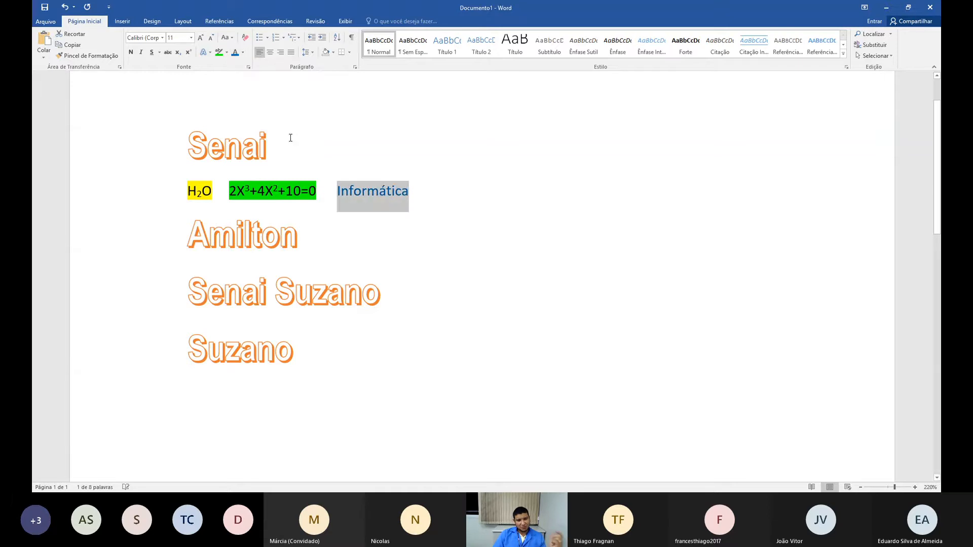
Enlarge the word "Informática" to a font size of 20.
left_click(201, 39)
left_click(201, 39)
left_click(201, 39)
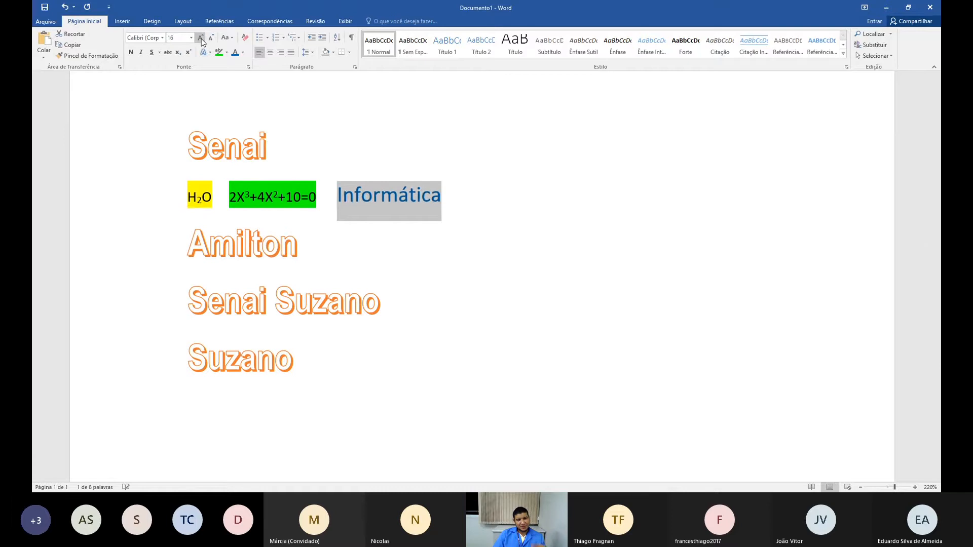
left_click(201, 39)
left_click(201, 38)
left_click(503, 201)
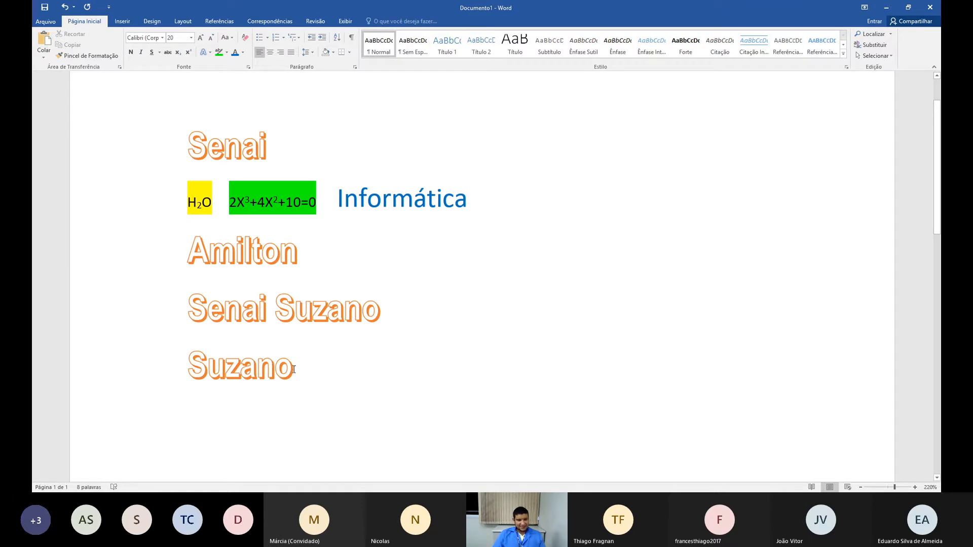
Select the word "Suzano" on the last line of the document.
left_click_drag(293, 369, 189, 370)
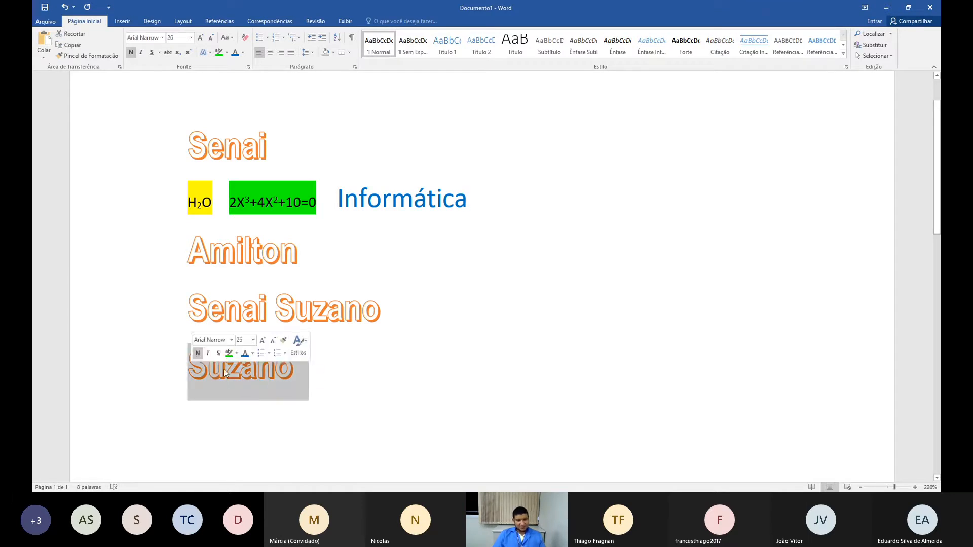
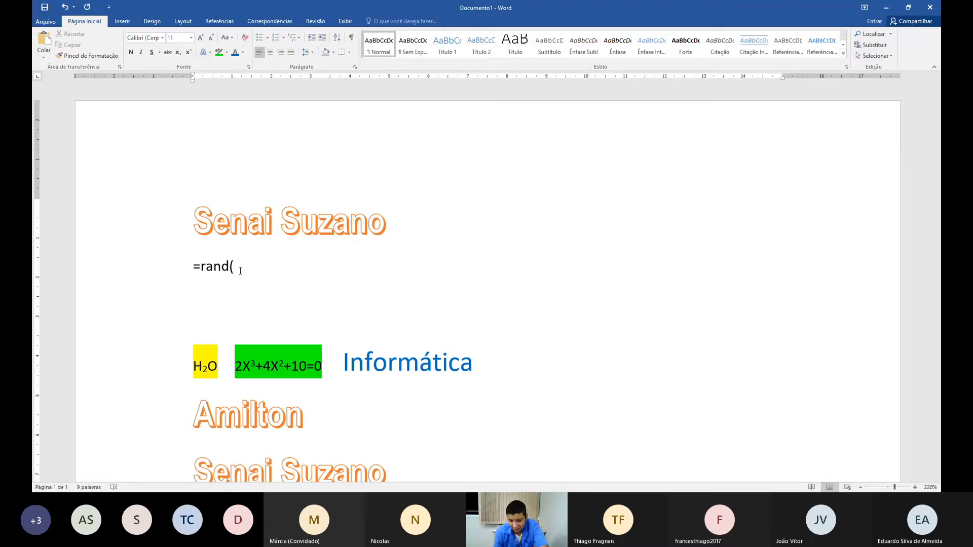
Complete the formula below the "Senai Suzano" heading as "=rand(2,3)" and generate the sample paragraphs from it.
type("2")
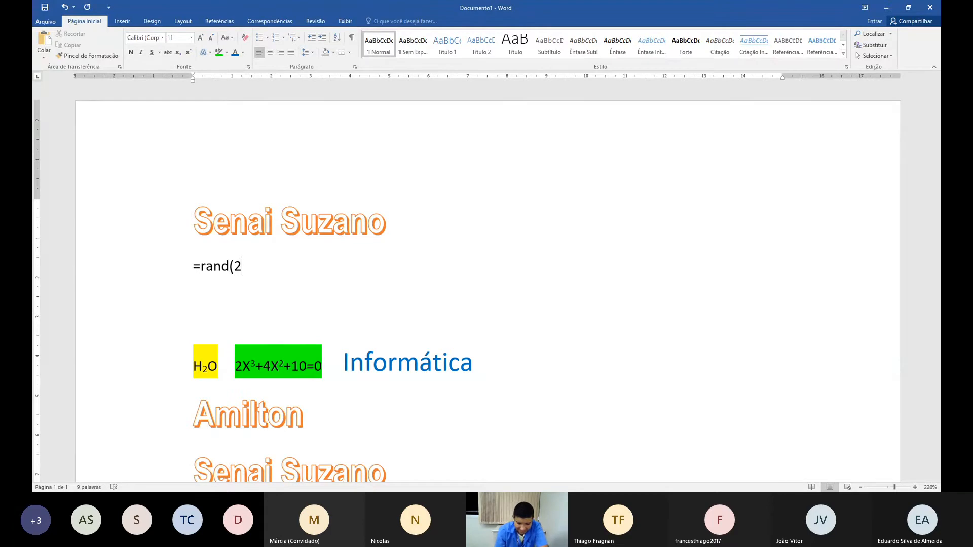
type(",")
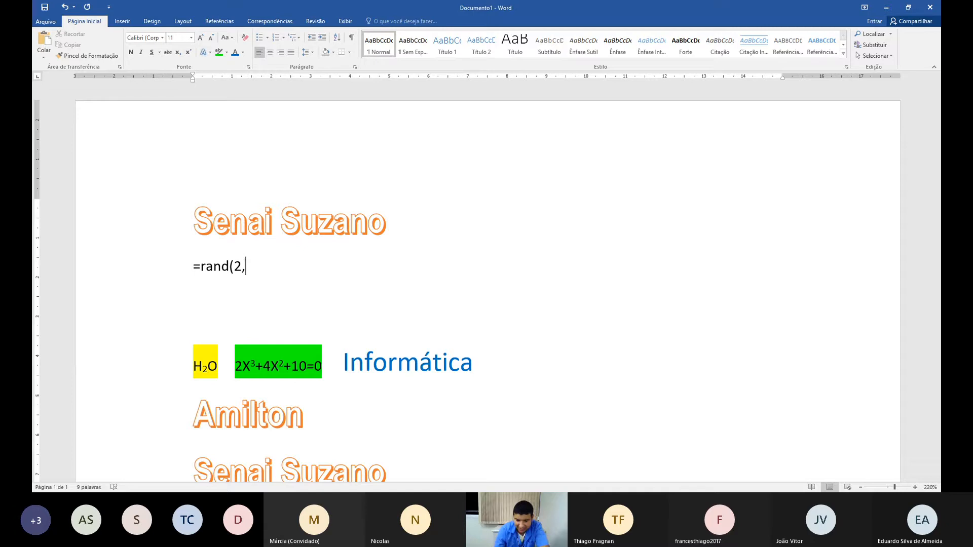
type("3")
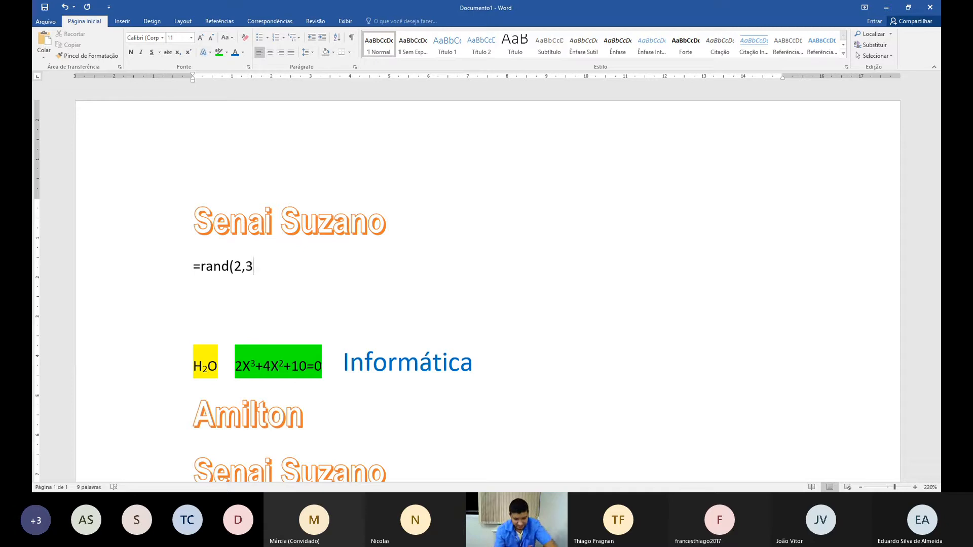
type(")")
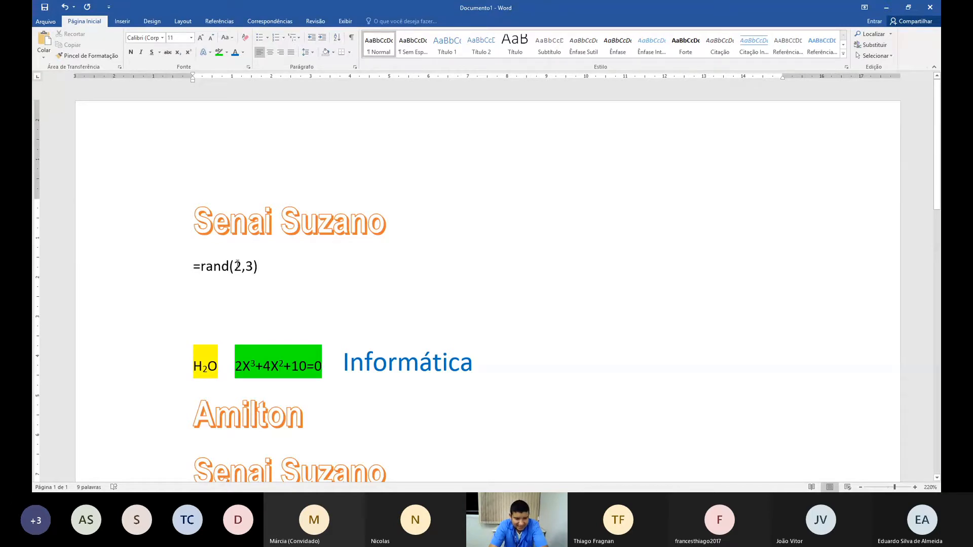
double_click(233, 273)
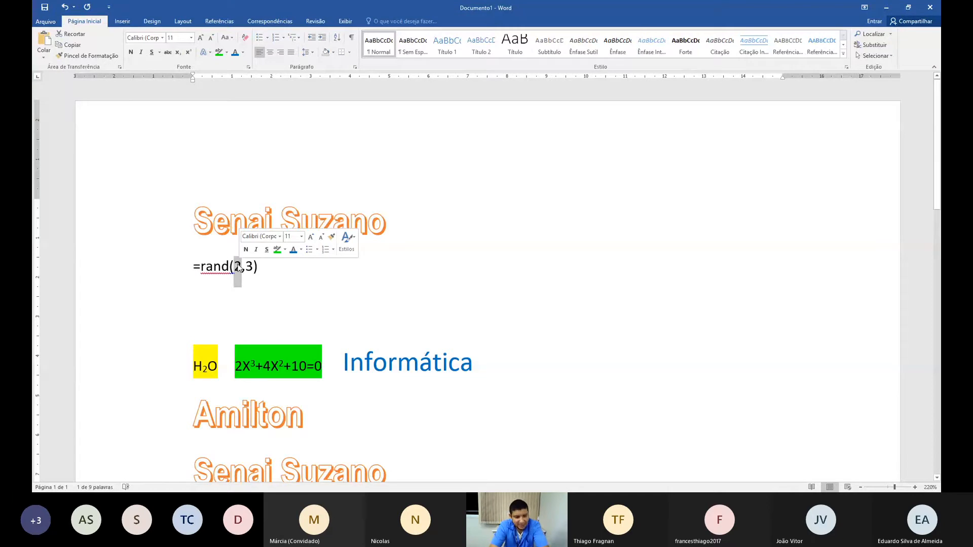
double_click(249, 268)
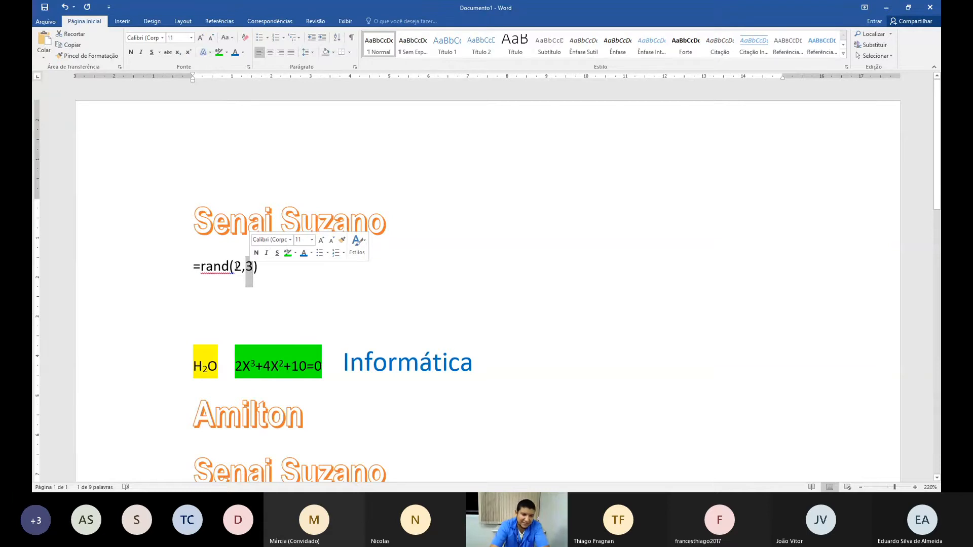
left_click(261, 269)
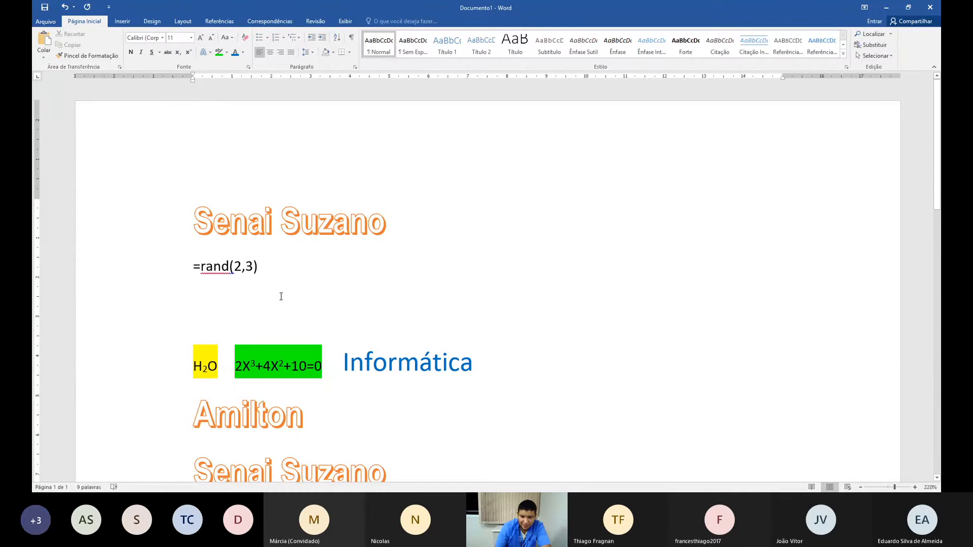
key("Return")
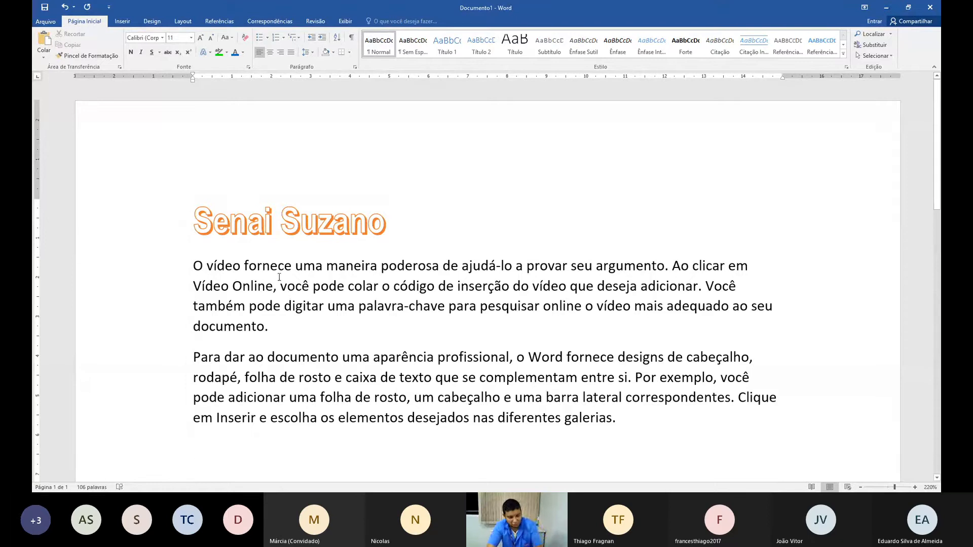
Undo the sample text generation and generate the paragraphs again from "=rand(2,3)".
key("ctrl+z")
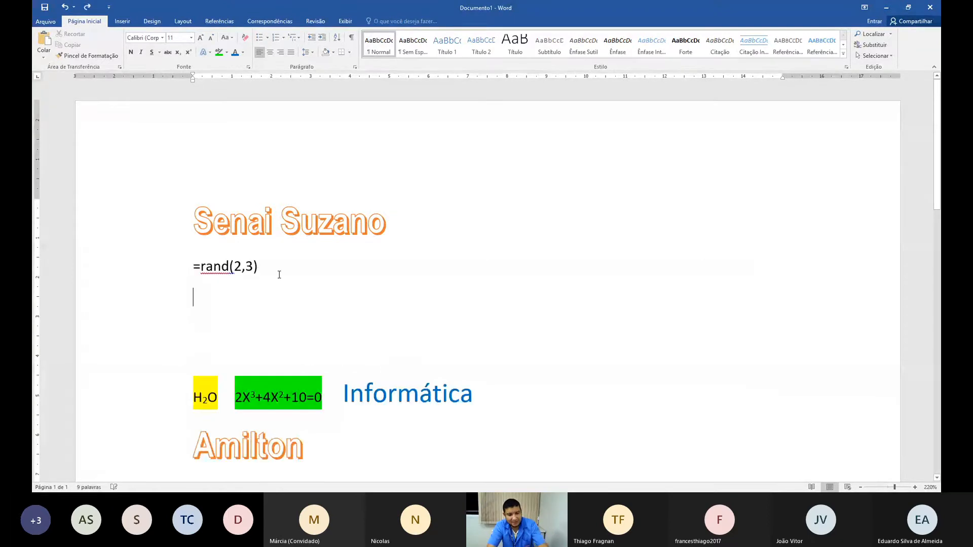
left_click(264, 273)
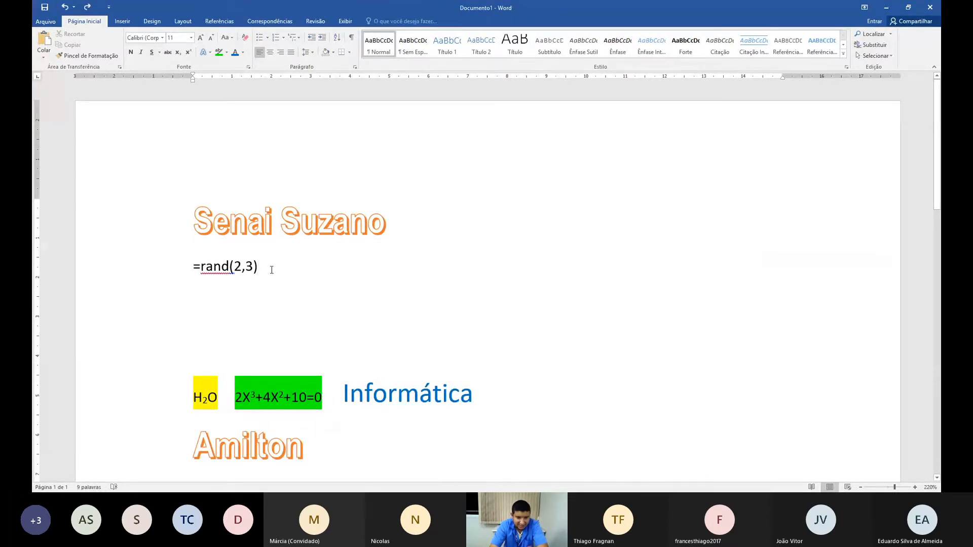
key("Return")
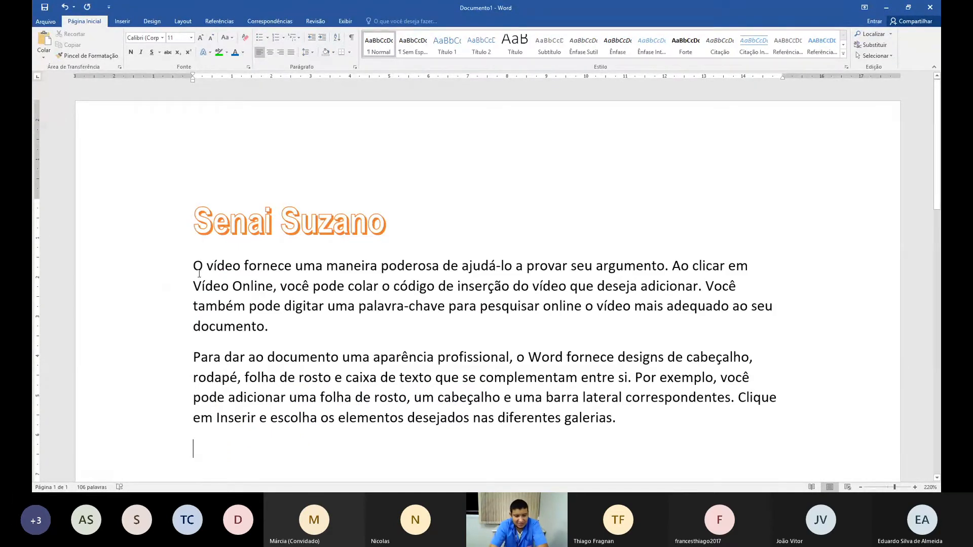
Justify the two generated paragraphs after trying centered and right alignment on them.
left_click_drag(195, 263, 643, 428)
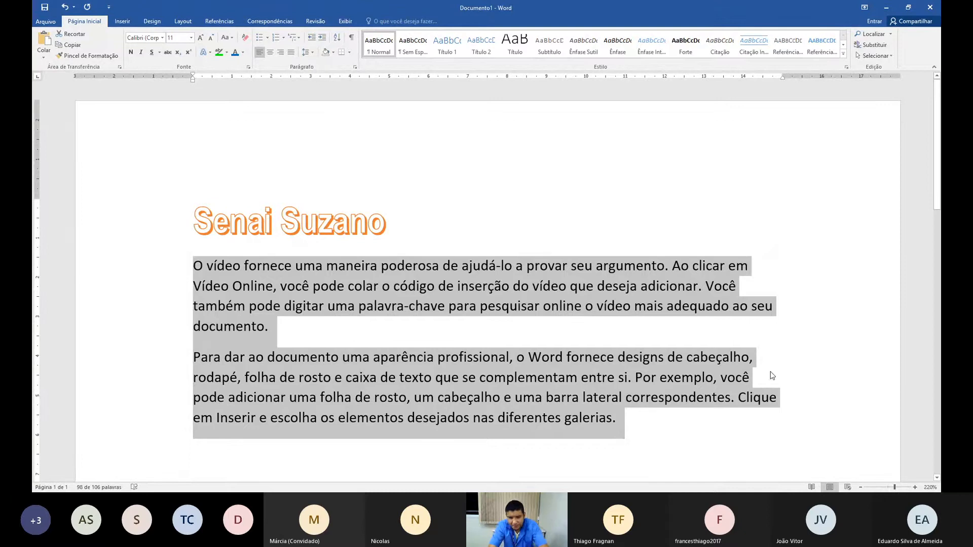
left_click(270, 53)
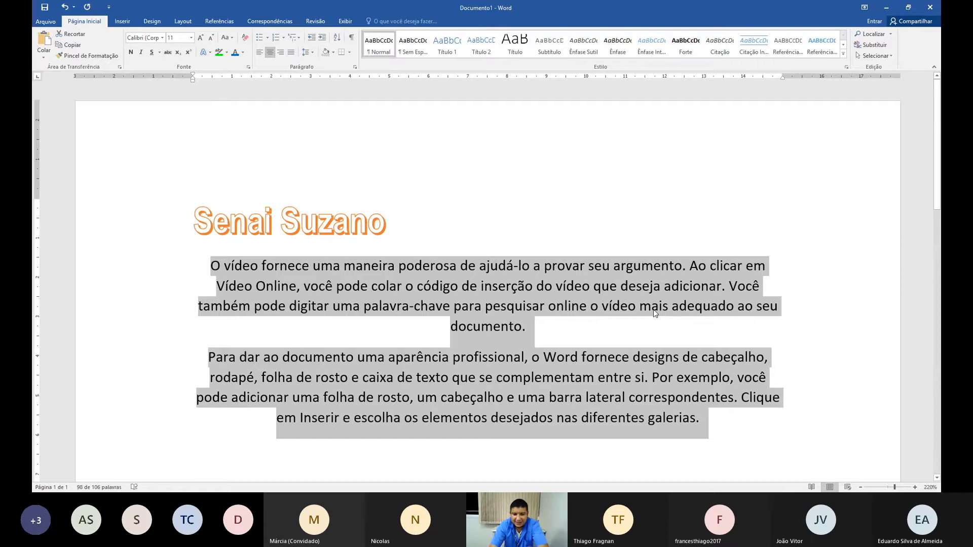
left_click(281, 52)
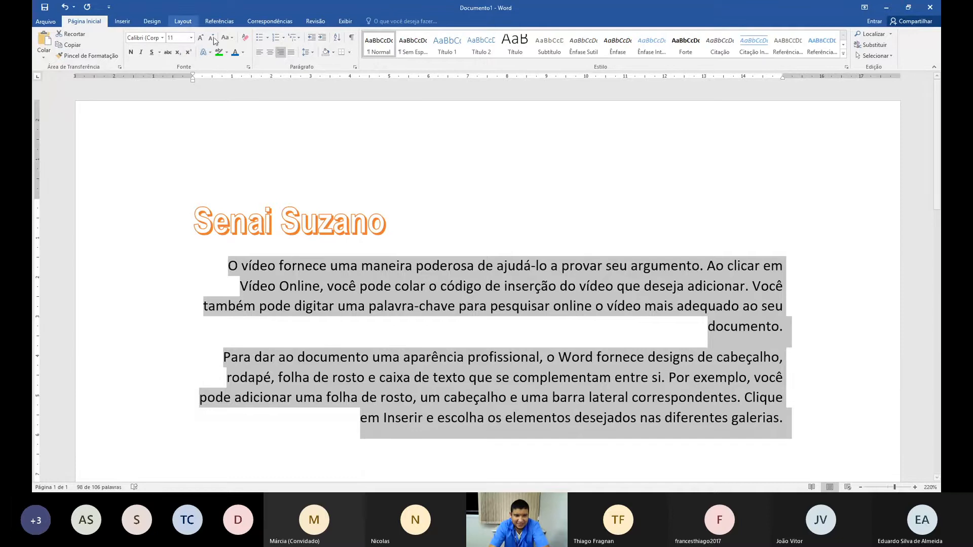
left_click(292, 53)
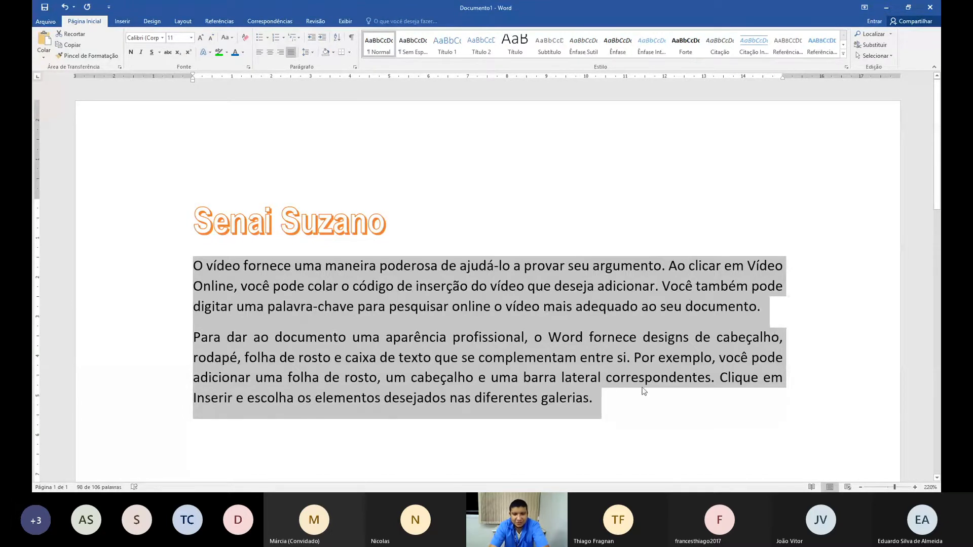
left_click(659, 420)
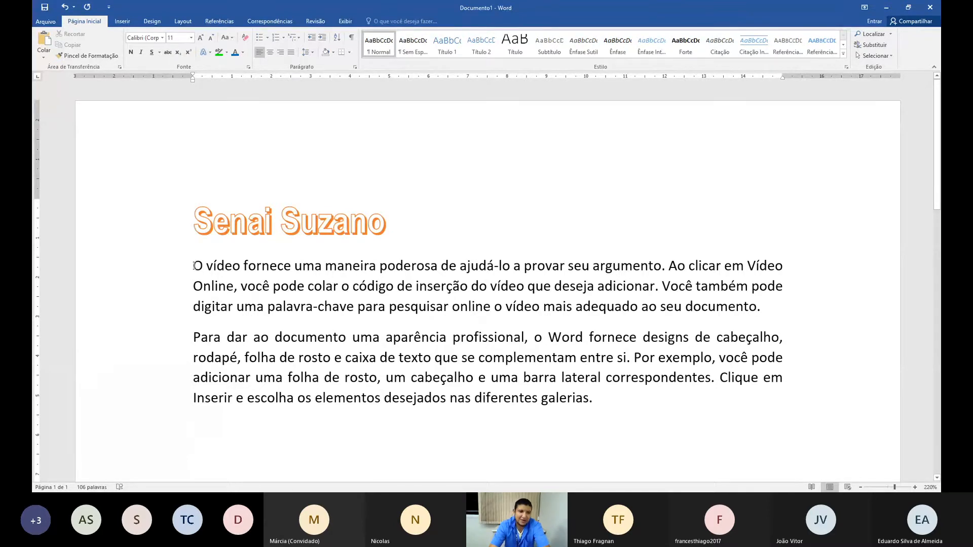
Select the first two lines of the first paragraph, clear the selection, and select just its first line before deselecting it.
left_click_drag(193, 266, 796, 279)
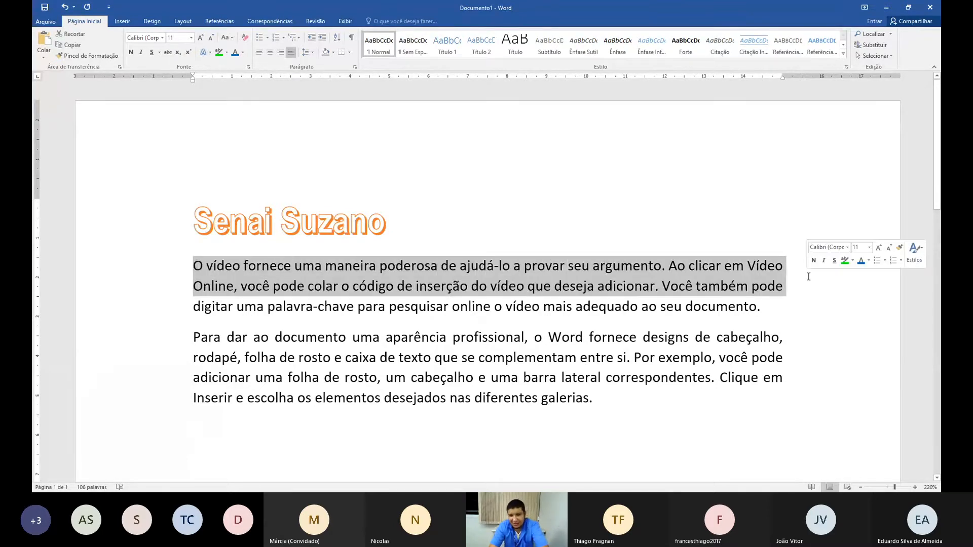
left_click(797, 279)
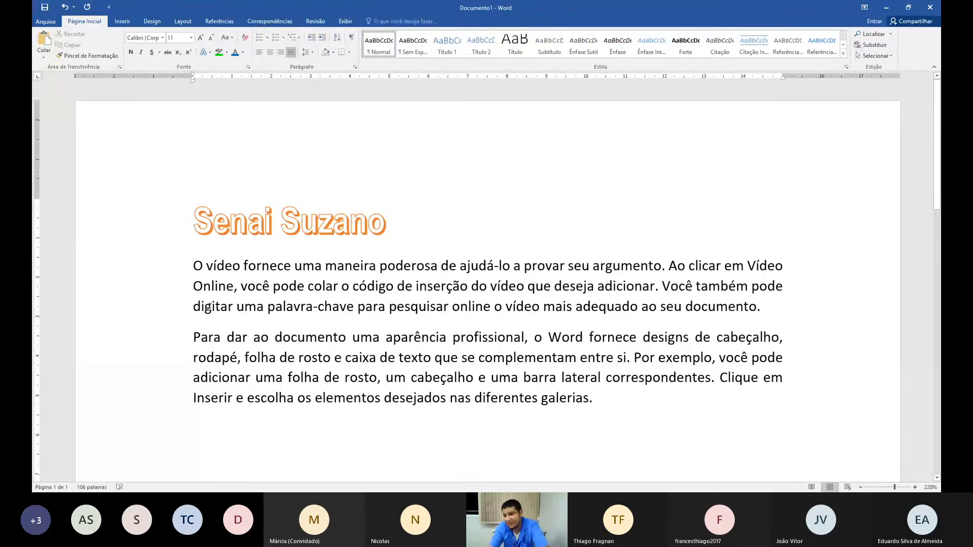
left_click_drag(192, 266, 781, 262)
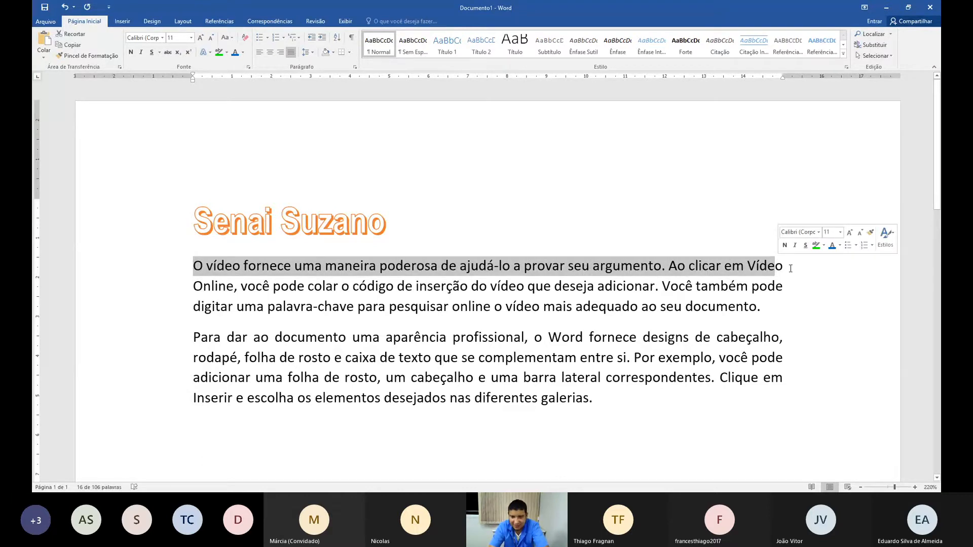
left_click(790, 269)
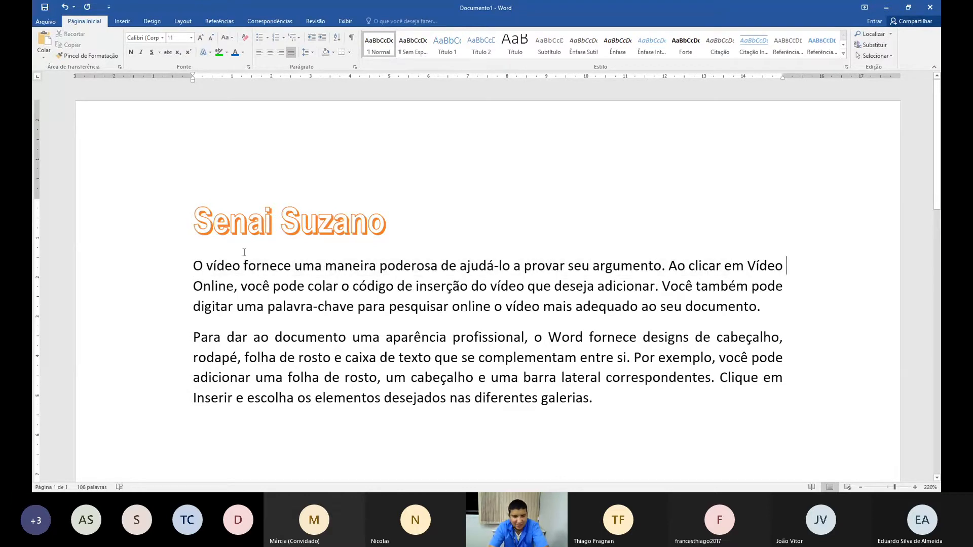
Select individual whole lines of the two paragraphs one after another, ending with the first paragraph's second line.
left_click(176, 272)
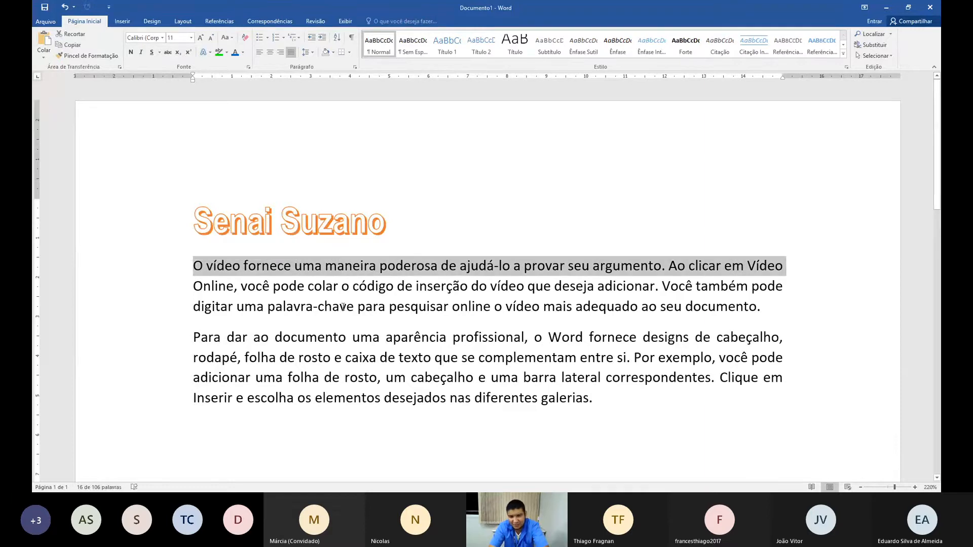
left_click(179, 317)
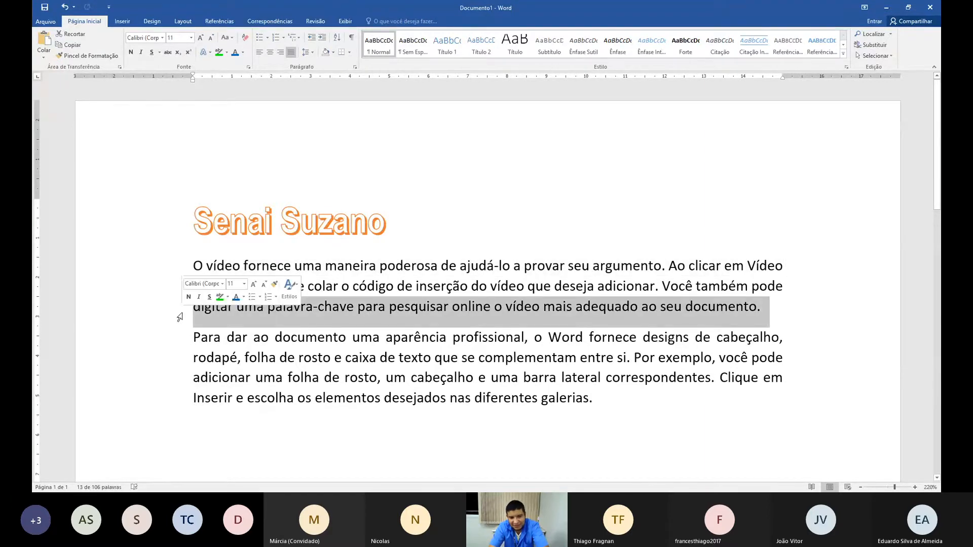
left_click(170, 344)
left_click(169, 366)
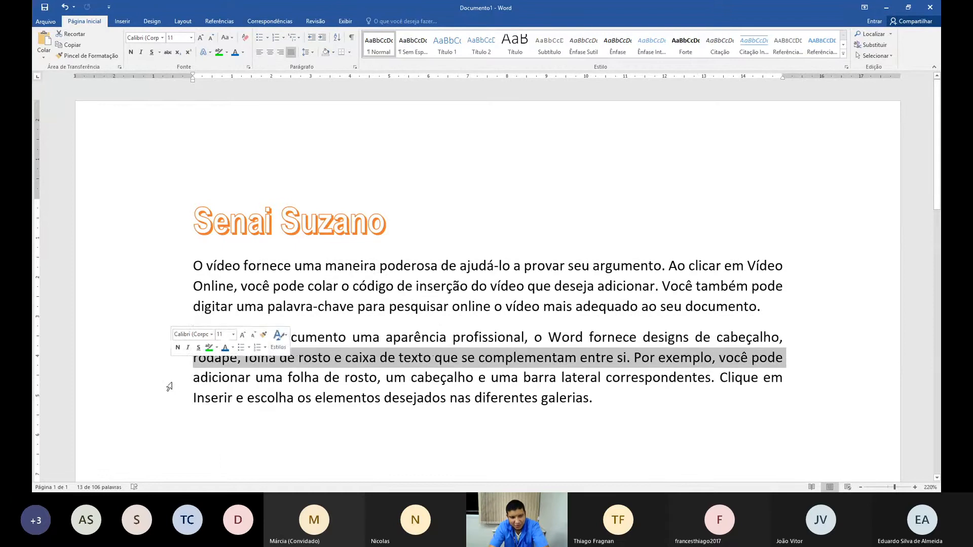
left_click(169, 388)
left_click(172, 409)
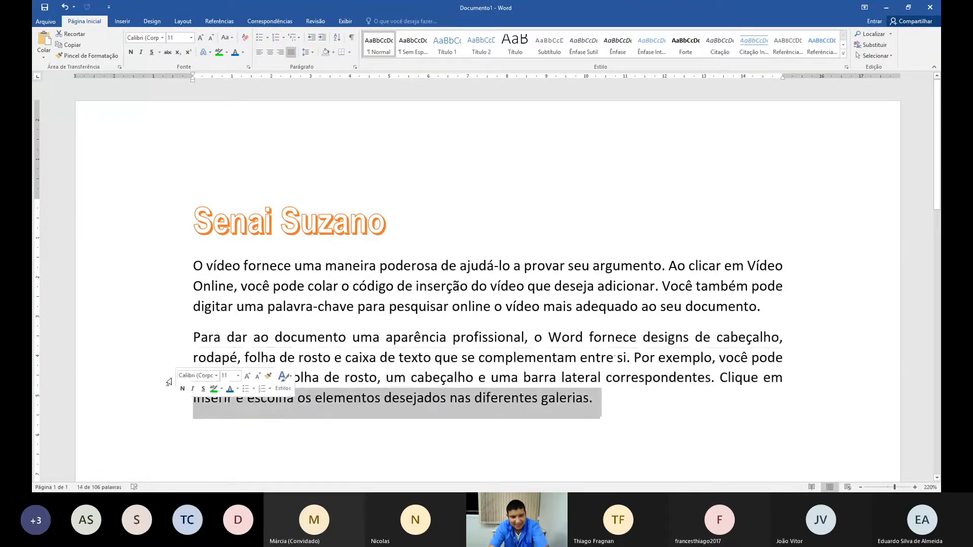
left_click(174, 295)
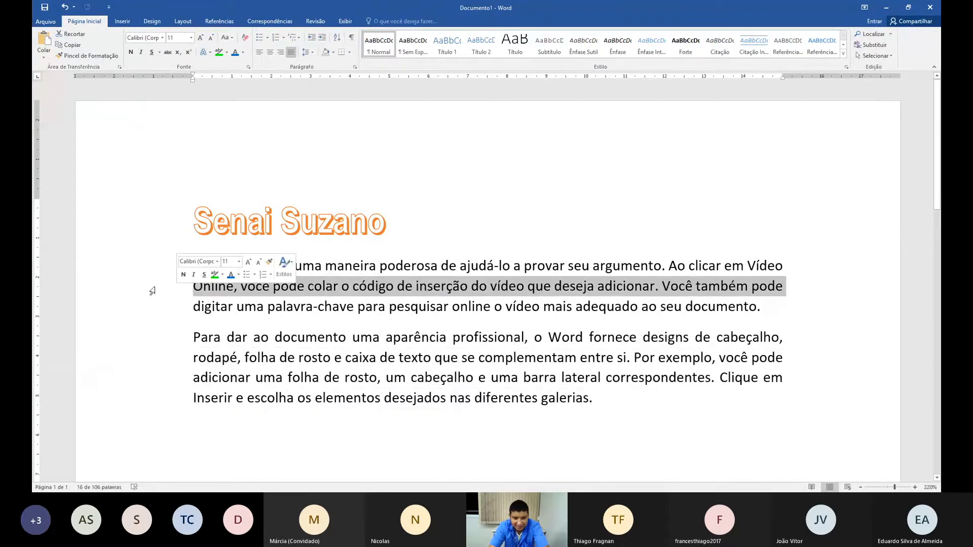
Practise selecting whole paragraphs, alternating between the first and the second, and finish on the first paragraph.
double_click(152, 291)
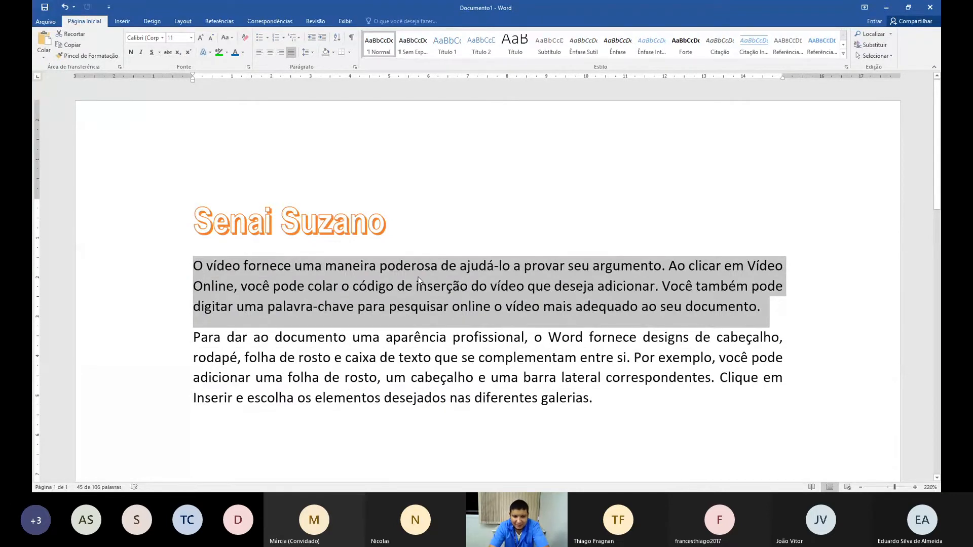
left_click(158, 293)
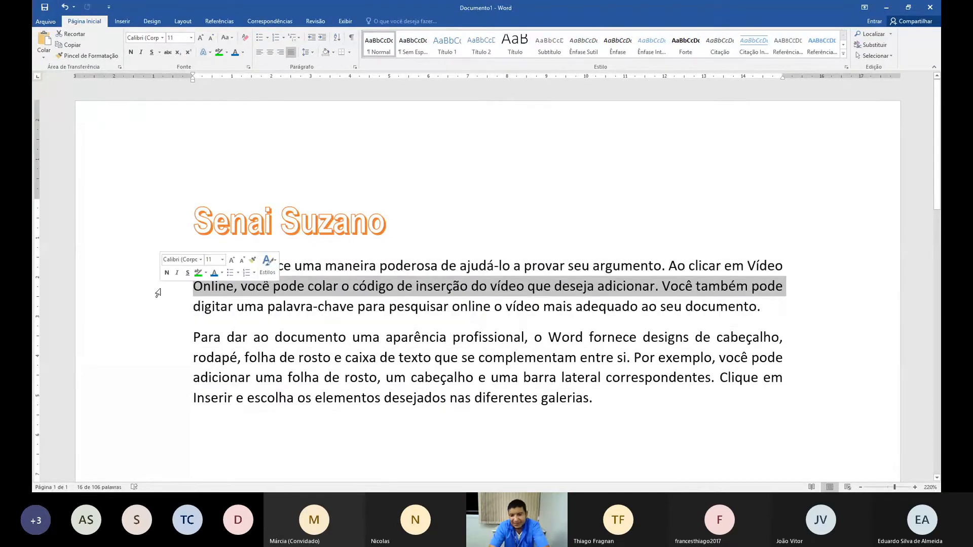
double_click(146, 372)
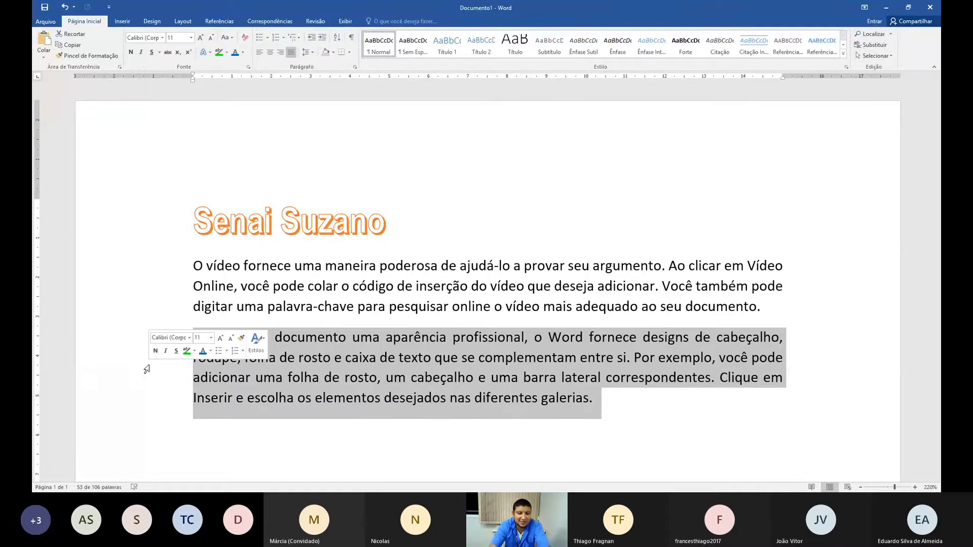
double_click(166, 286)
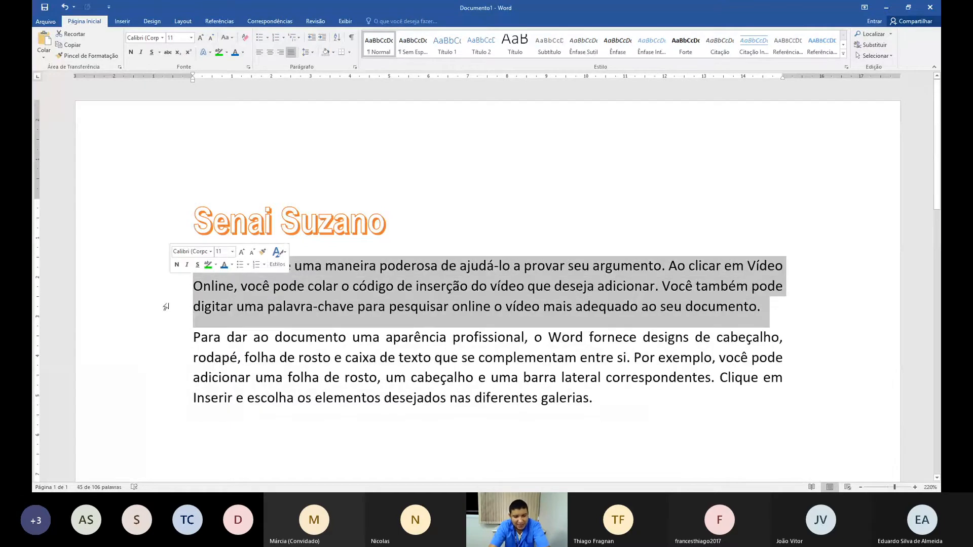
Select the entire second paragraph and set its font color to blue.
left_click(139, 366)
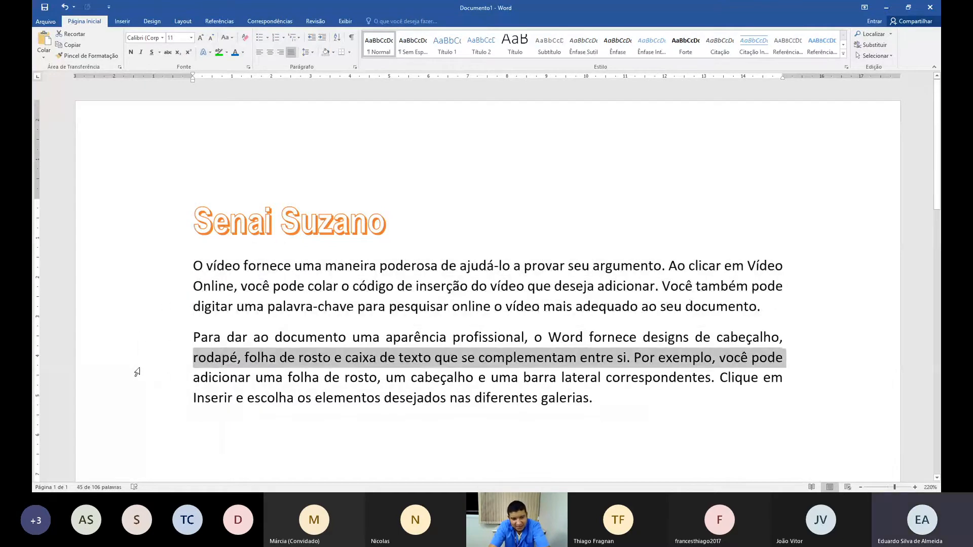
double_click(136, 372)
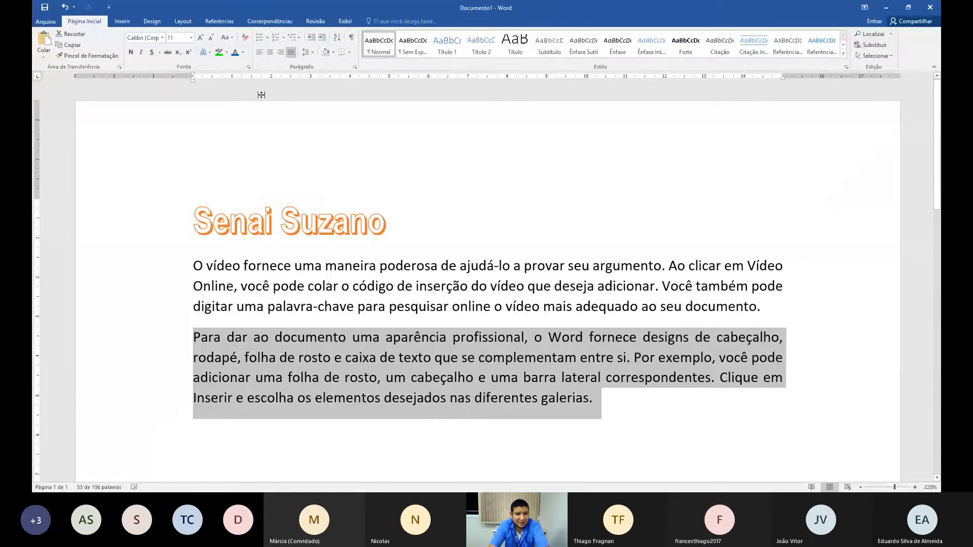
left_click(235, 54)
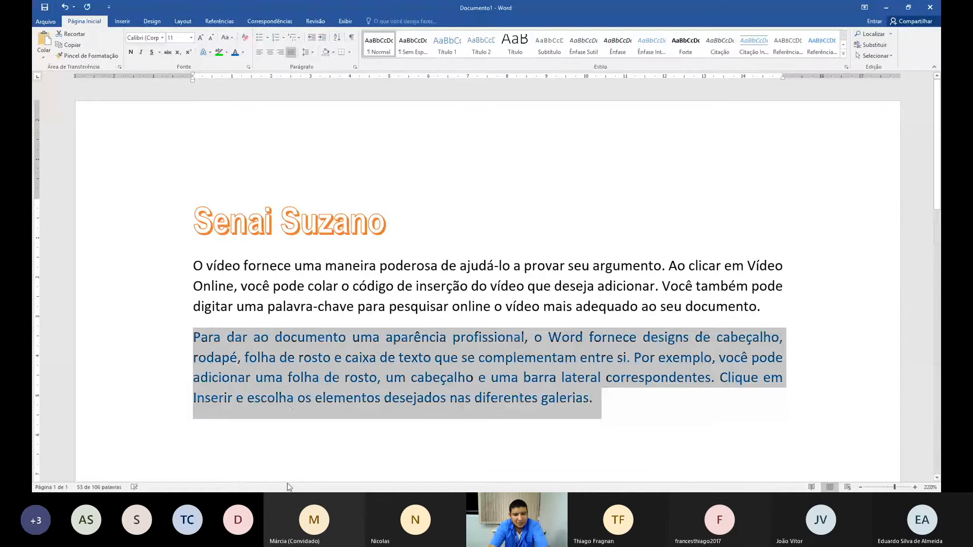
Select the entire first paragraph, set its font color to dark green from the theme colors, and deselect it.
left_click(161, 297)
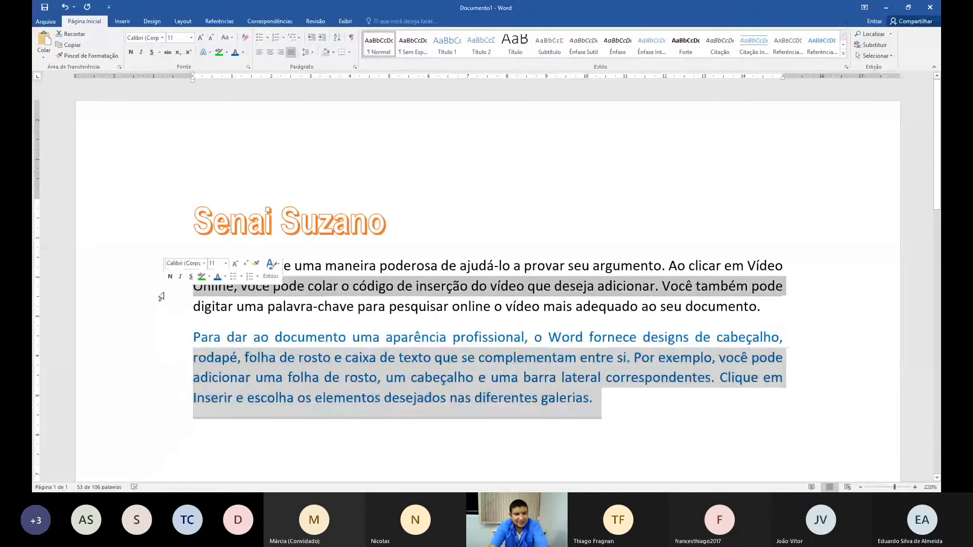
double_click(161, 297)
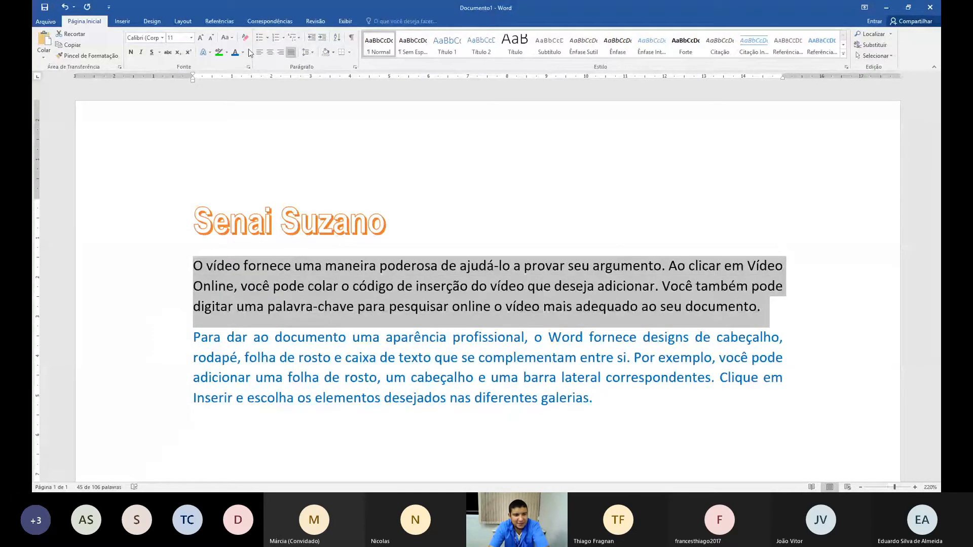
left_click(243, 54)
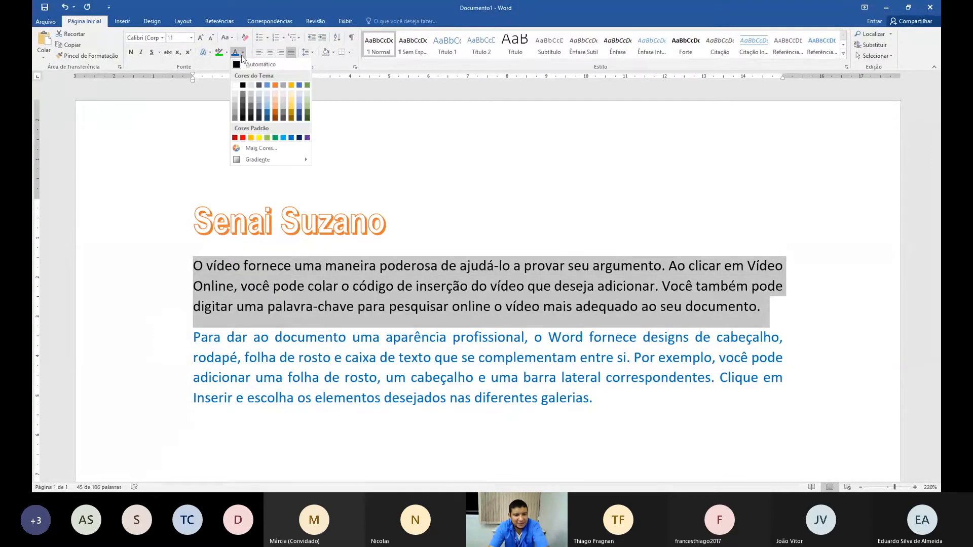
left_click(308, 116)
left_click(441, 186)
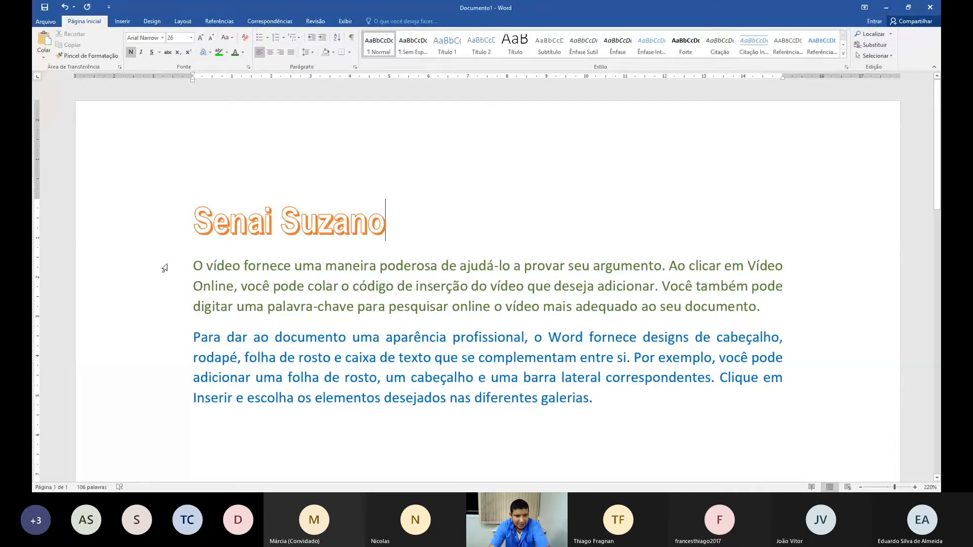
Toggle justified alignment off and back on for the two colored paragraphs.
left_click_drag(194, 264, 197, 441)
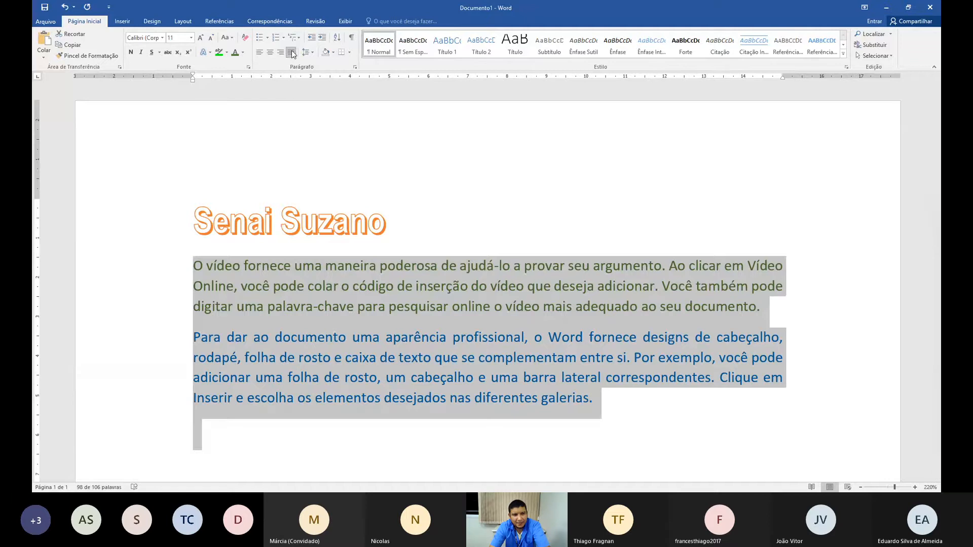
left_click(291, 51)
left_click(291, 51)
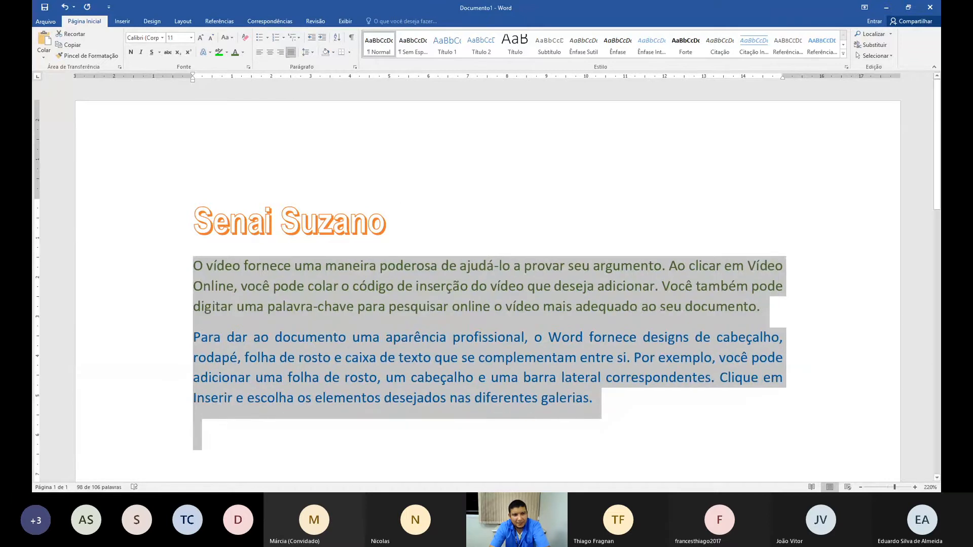
left_click(689, 421)
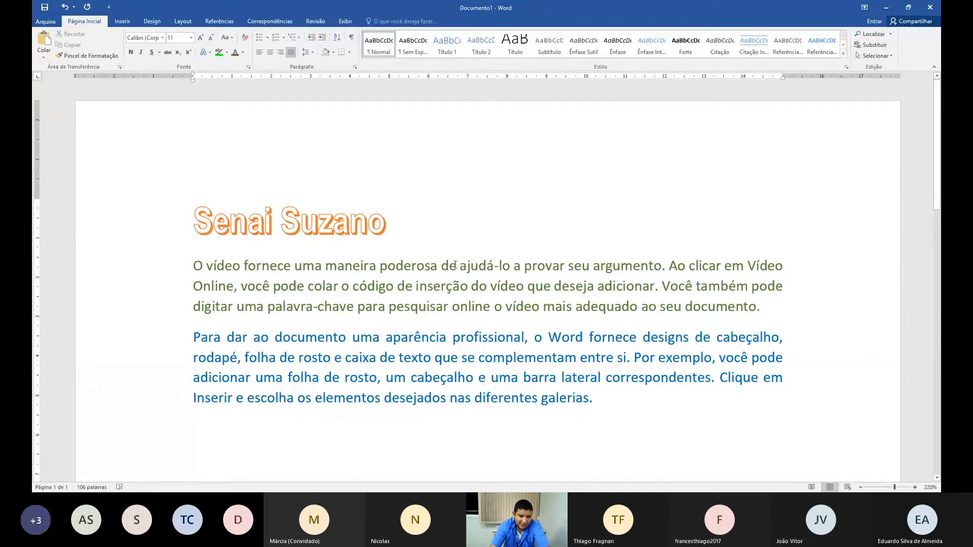
Center the "Senai Suzano" heading.
left_click_drag(202, 224, 390, 225)
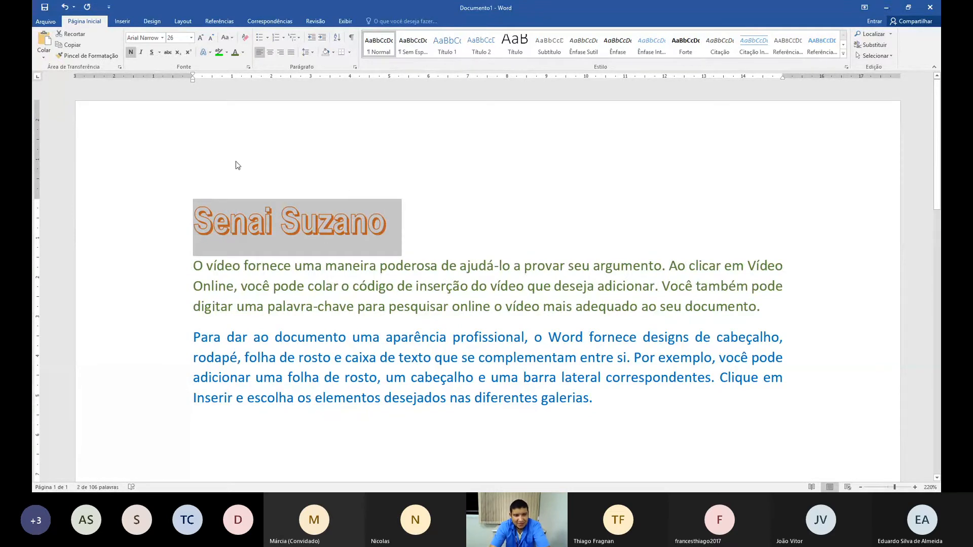
left_click(270, 57)
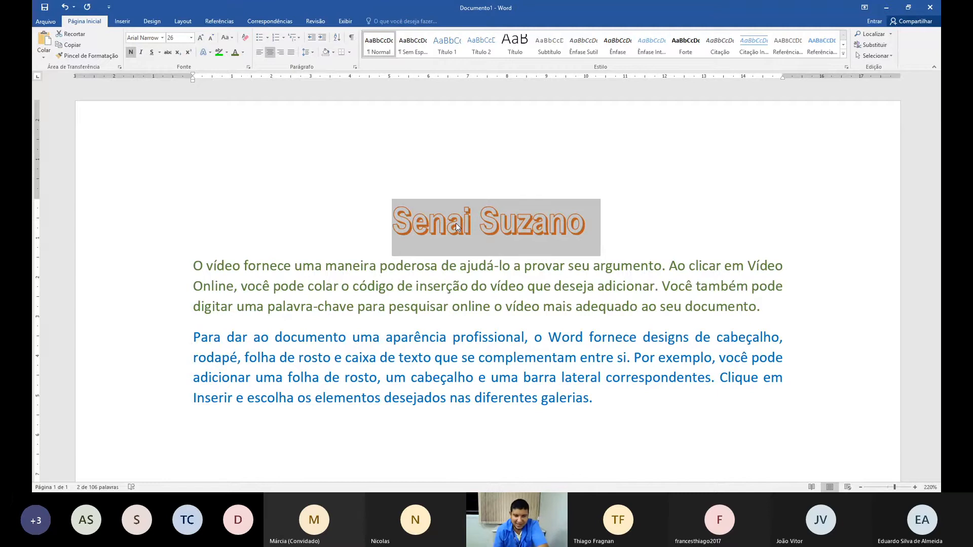
Highlight the "Senai Suzano" heading in light gray, and remove the highlight again.
left_click(226, 54)
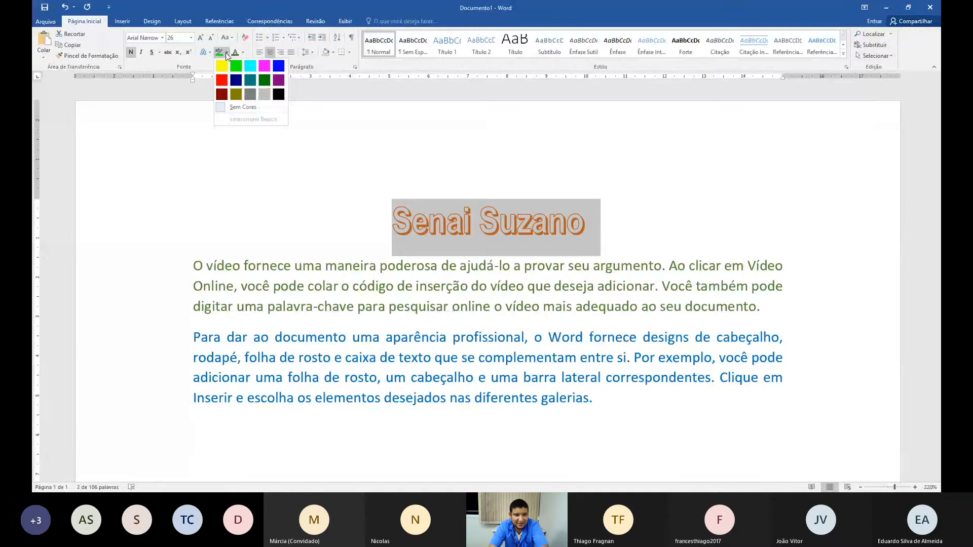
left_click(264, 96)
left_click(682, 235)
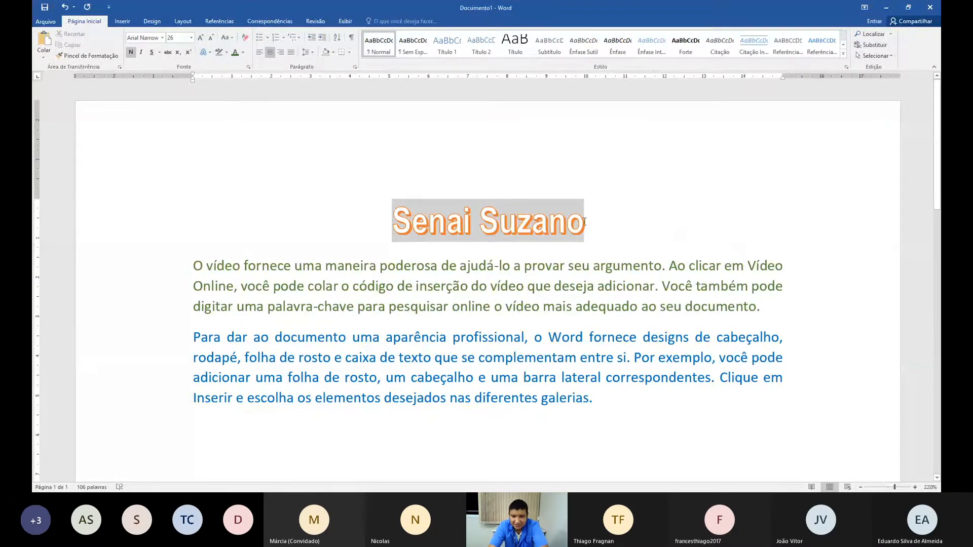
left_click_drag(584, 222, 393, 221)
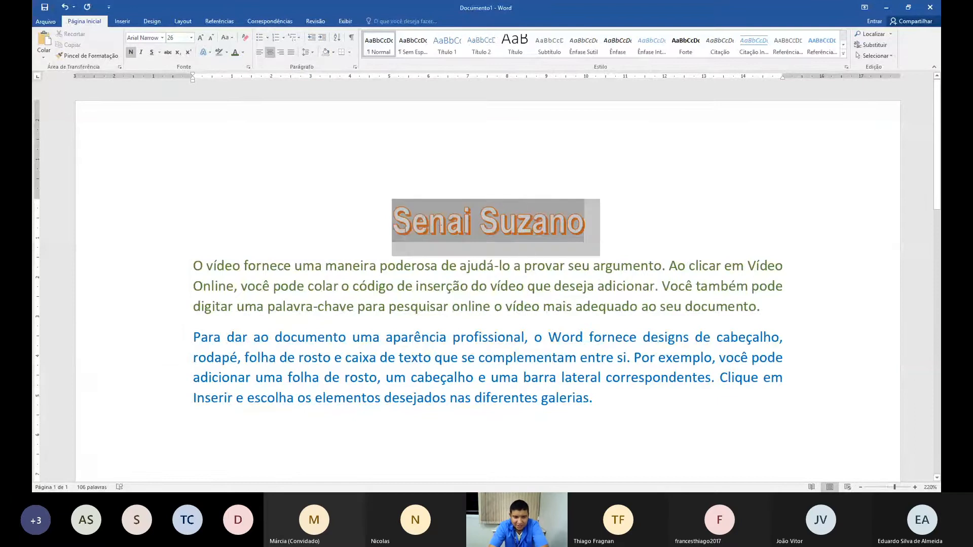
left_click(226, 52)
left_click(248, 120)
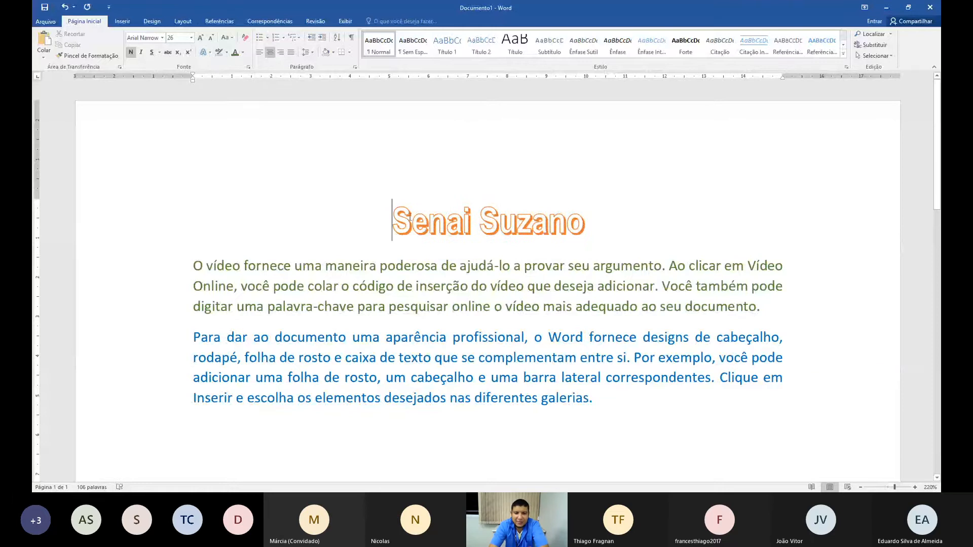
Apply light green paragraph shading to the "Senai Suzano" heading and reselect the heading text.
left_click_drag(393, 221, 600, 228)
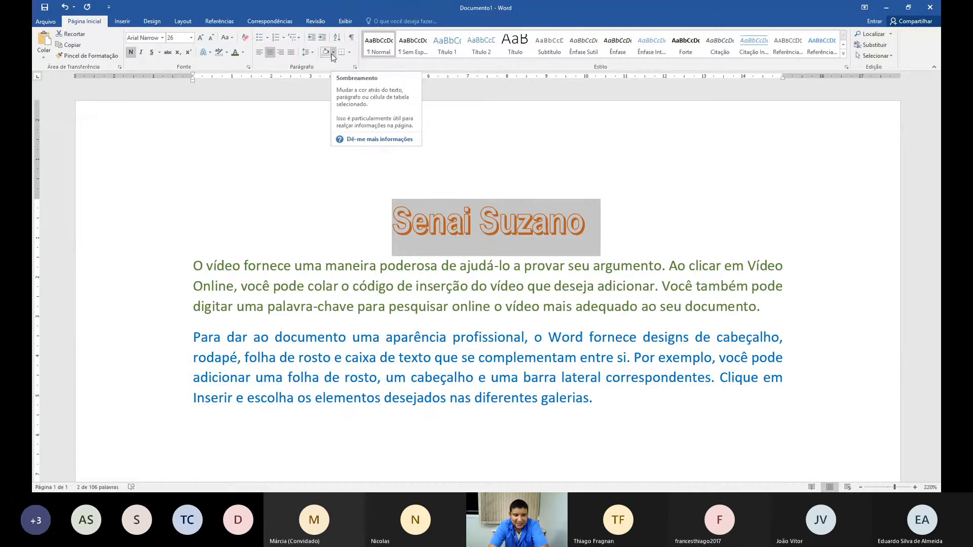
left_click(333, 52)
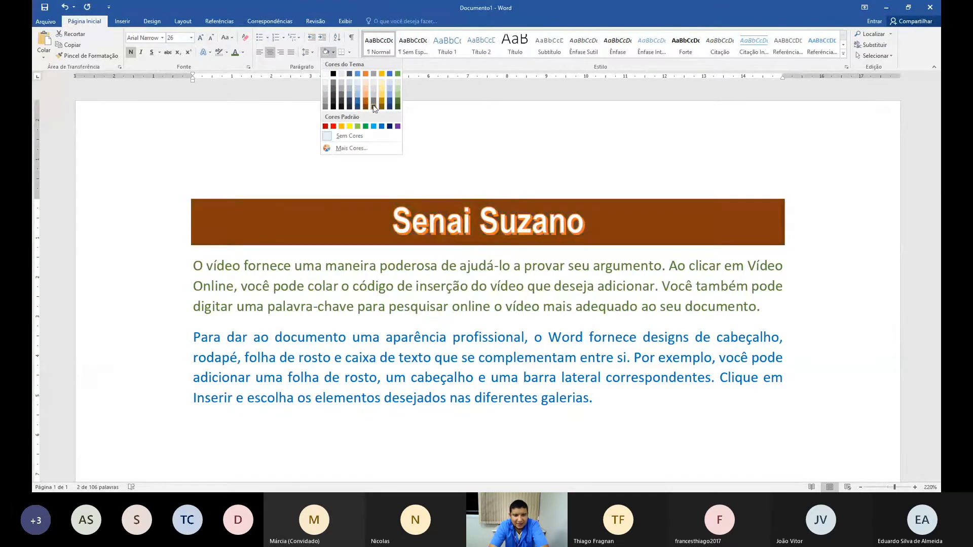
left_click(398, 99)
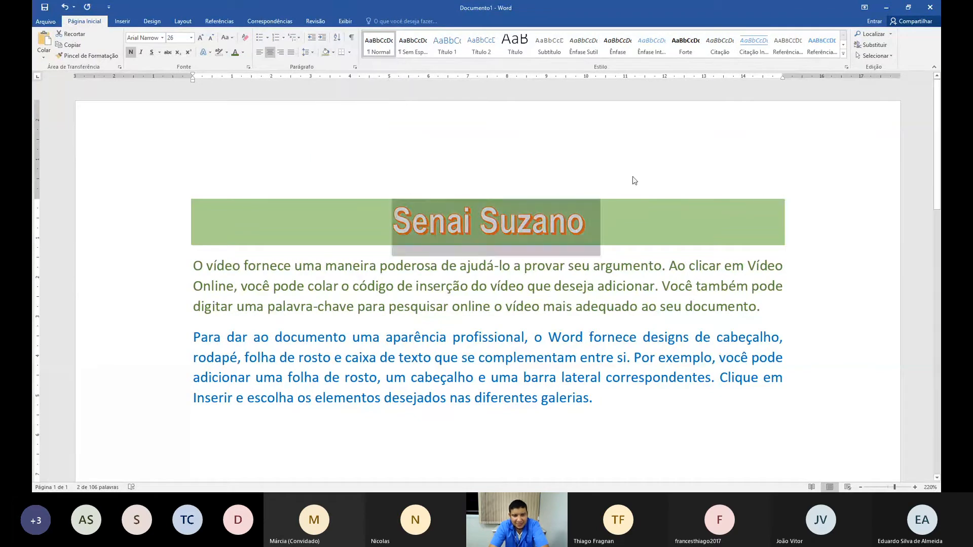
left_click(771, 197)
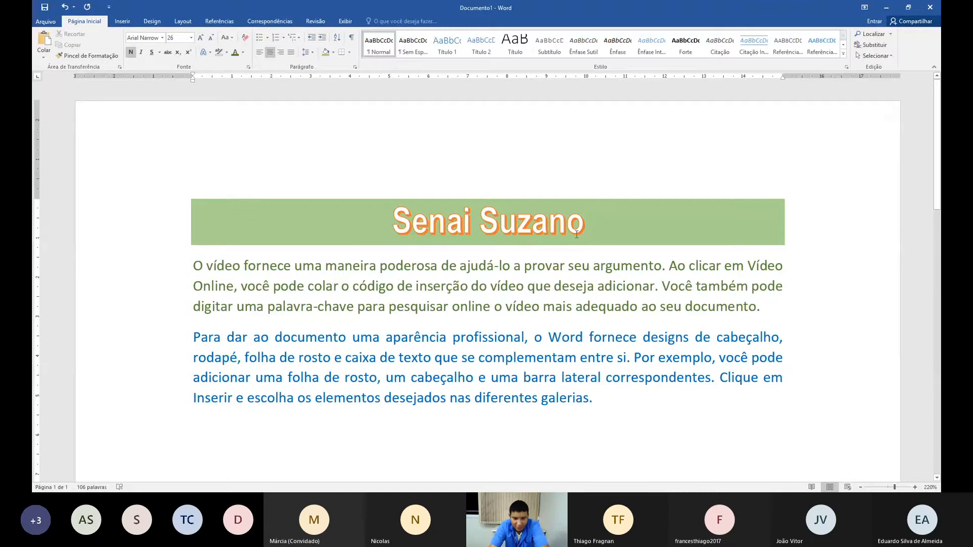
left_click_drag(392, 219, 599, 224)
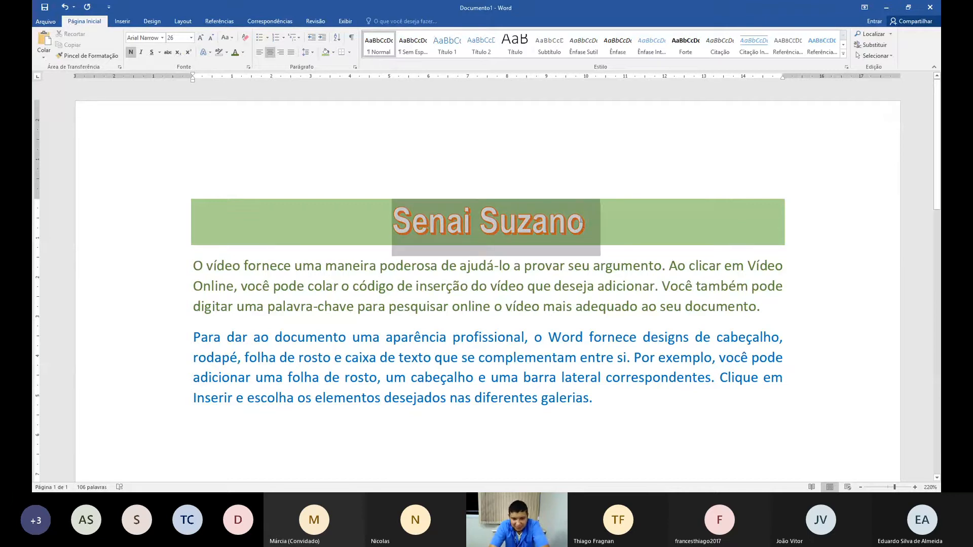
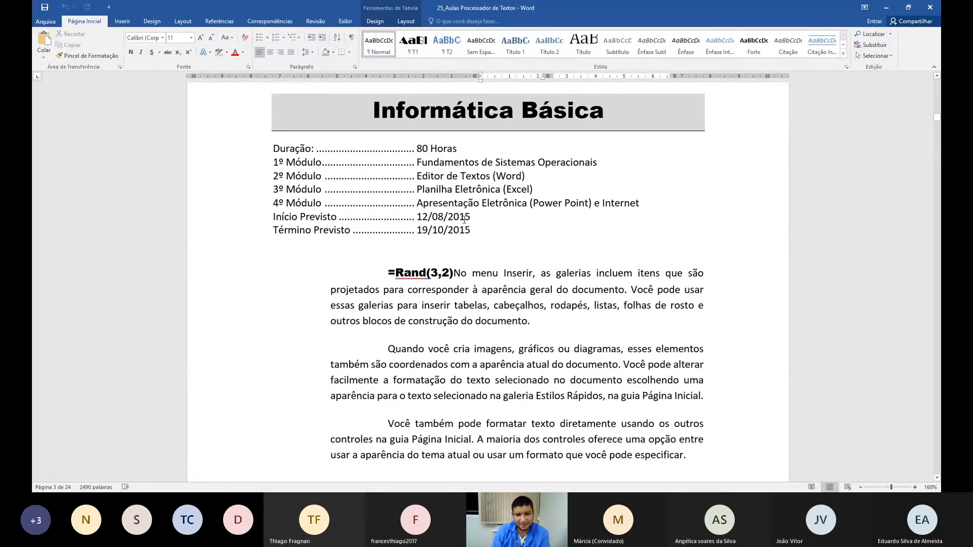
Select the three =Rand(3,2) sample paragraphs and look over the model page down to the "Exercício" instructions.
scroll(455, 288, "down", 1)
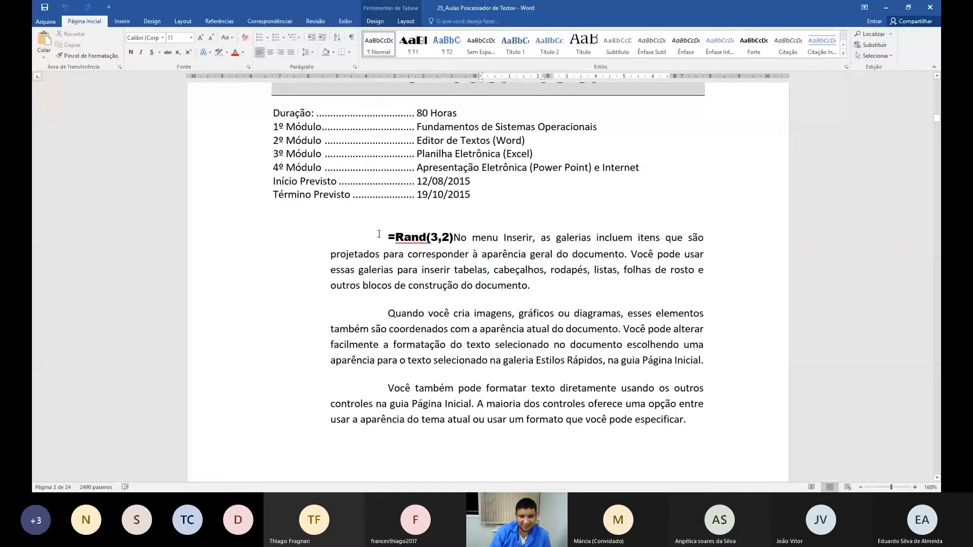
left_click_drag(386, 238, 697, 422)
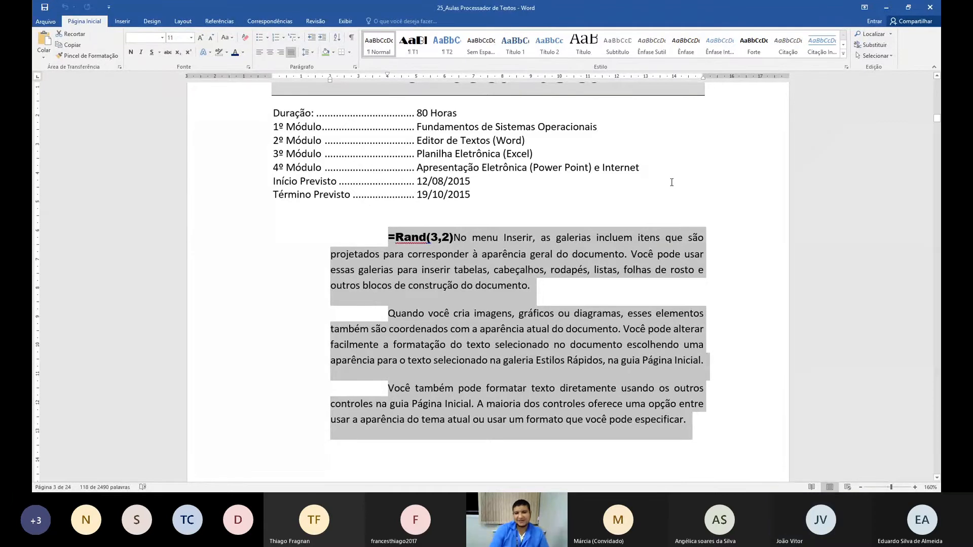
scroll(547, 177, "up", 2)
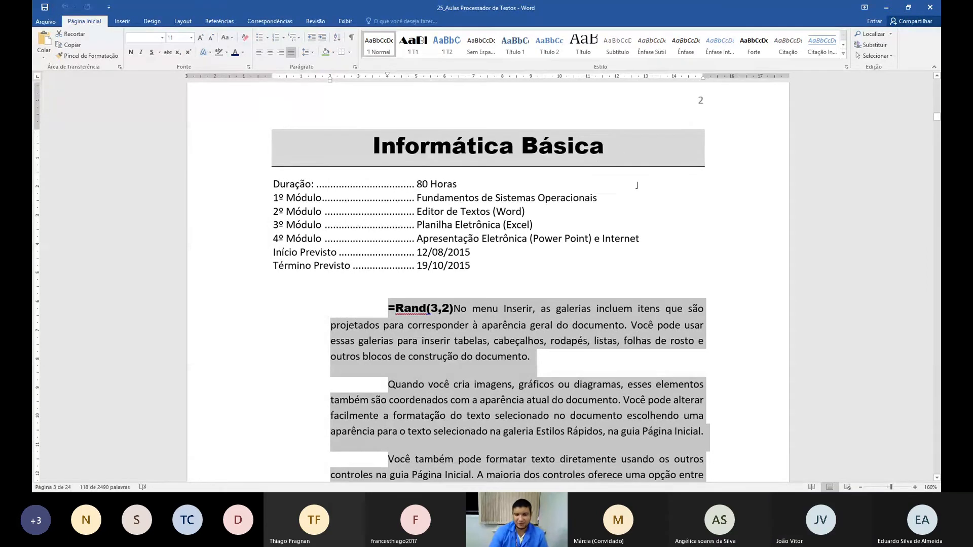
scroll(667, 201, "down", 3)
scroll(667, 200, "down", 1)
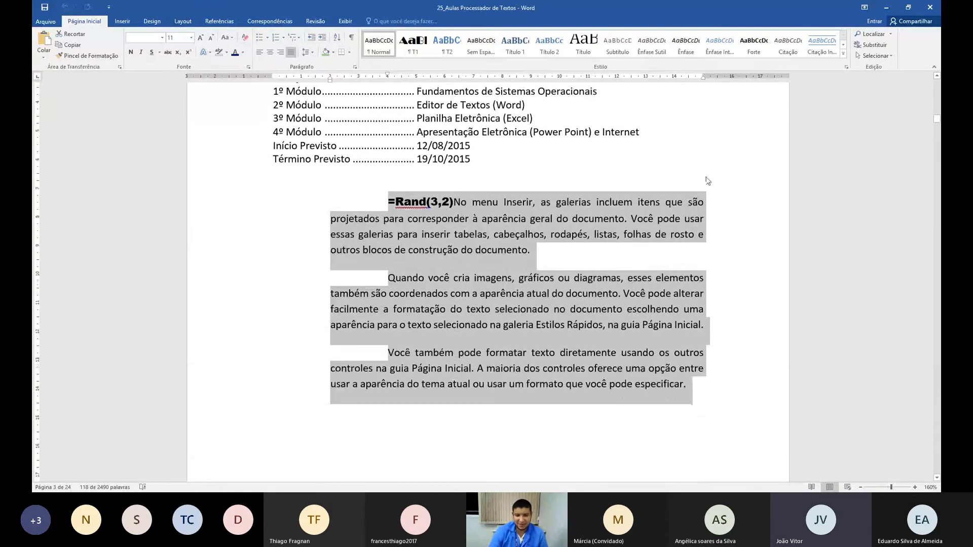
scroll(704, 167, "down", 12)
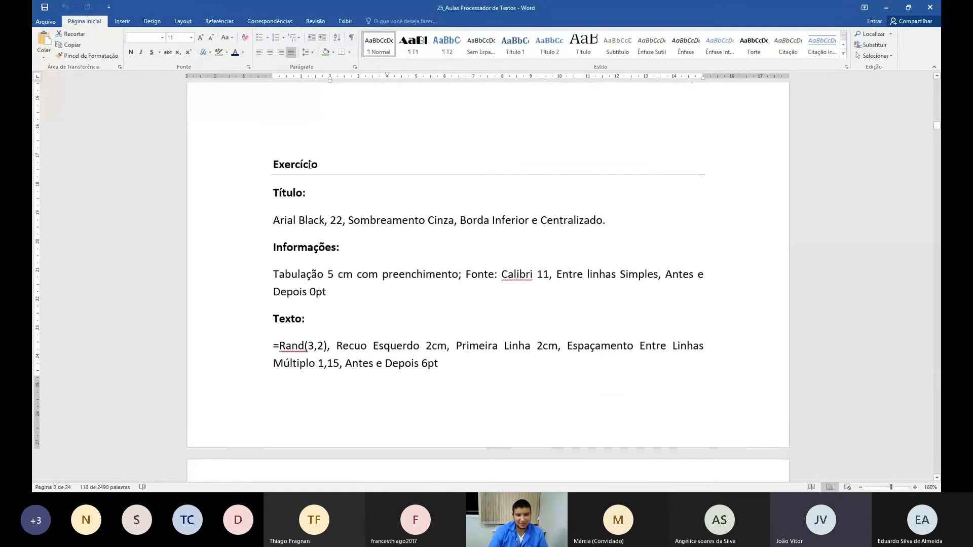
Compare the exercise's "Título" specification with the "Informática Básica" heading and mark the border and centering requirements.
triple_click(286, 193)
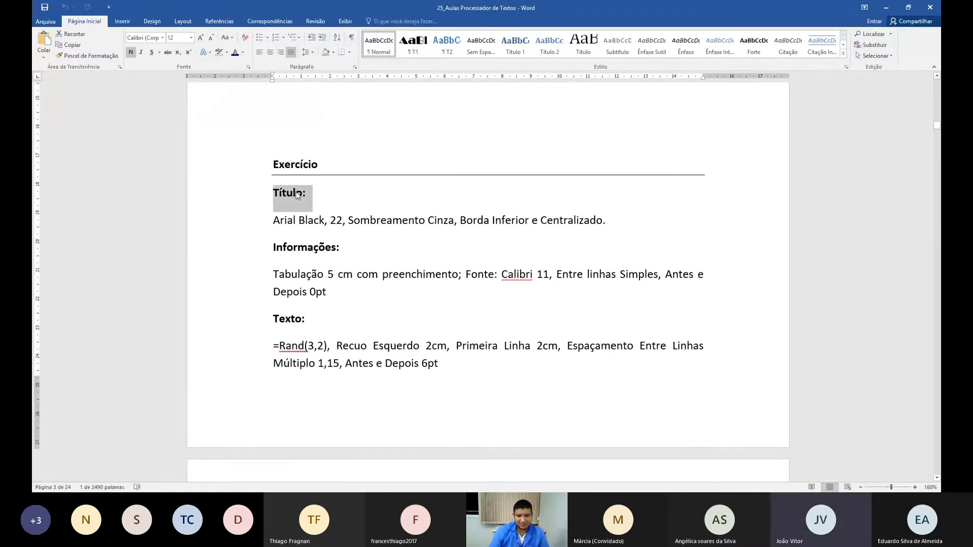
scroll(312, 193, "up", 10)
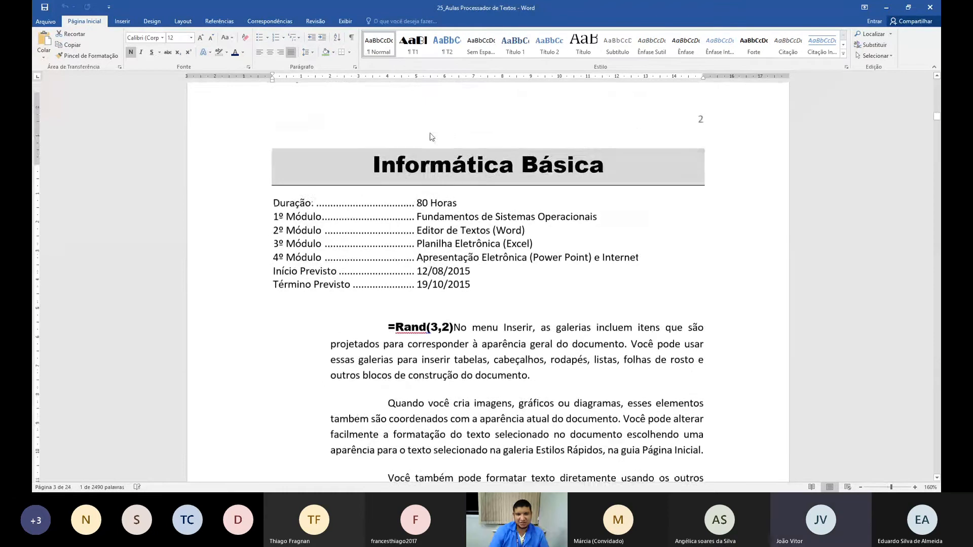
scroll(418, 173, "down", 10)
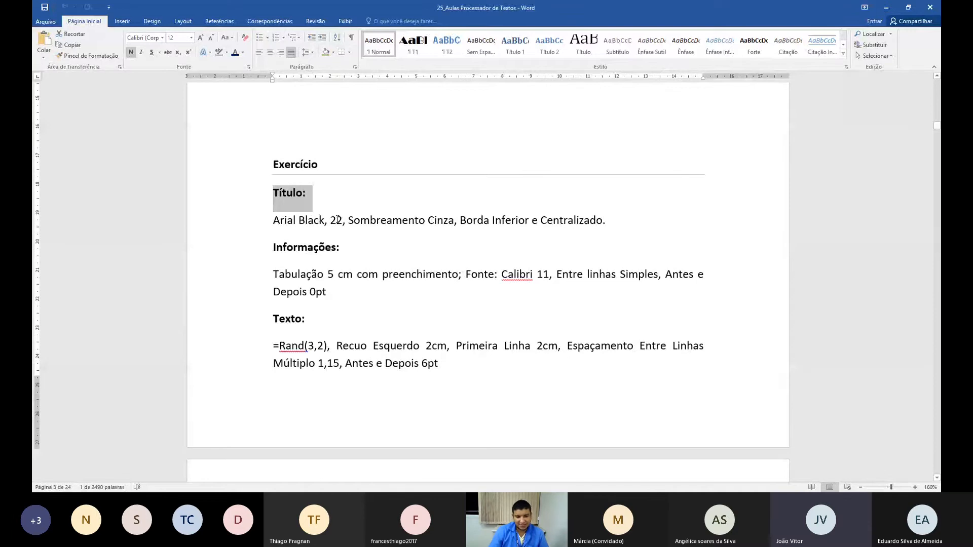
left_click_drag(350, 220, 572, 225)
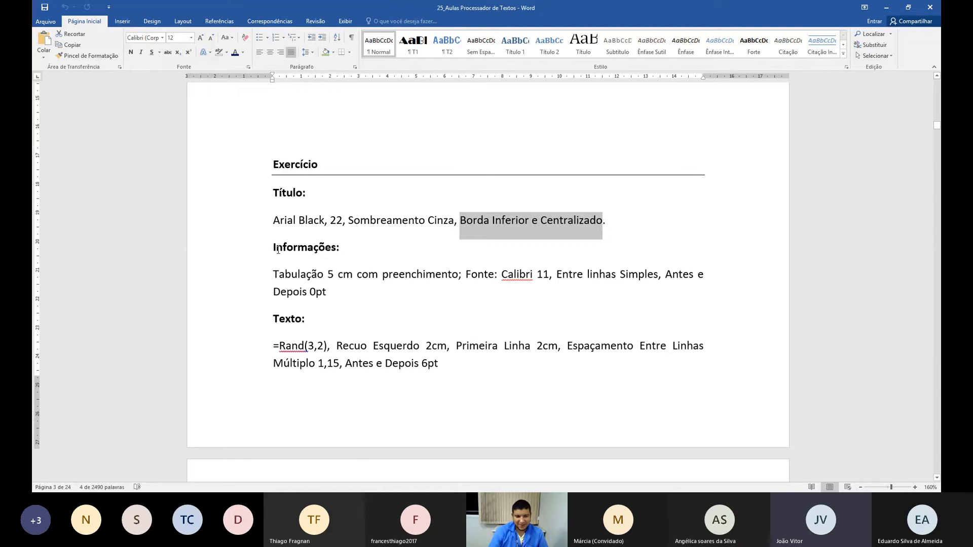
Select the course information lines under the heading and mark the "Tabulação 5 cm com preenchimento" requirement in the exercise.
scroll(279, 243, "down", 1)
scroll(284, 218, "up", 6)
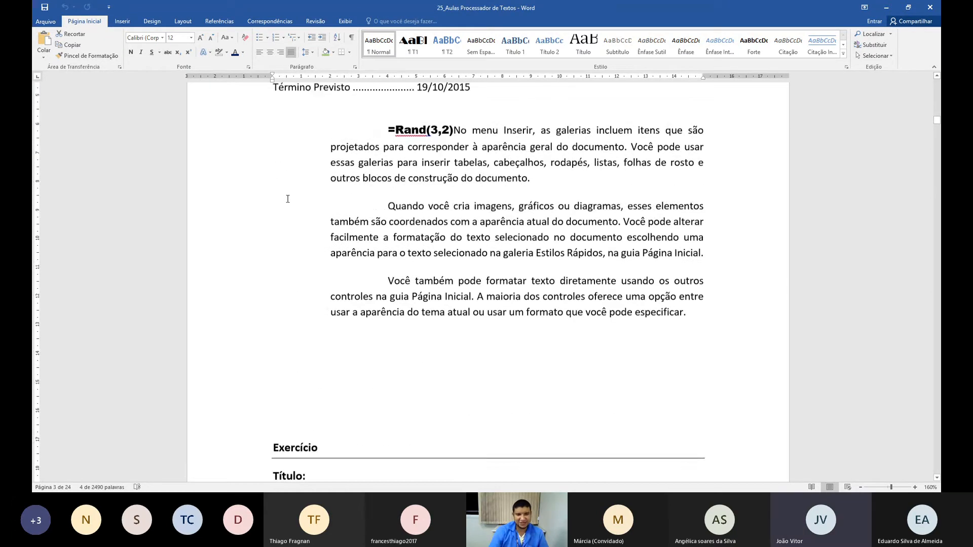
scroll(287, 198, "up", 3)
left_click_drag(273, 146, 477, 231)
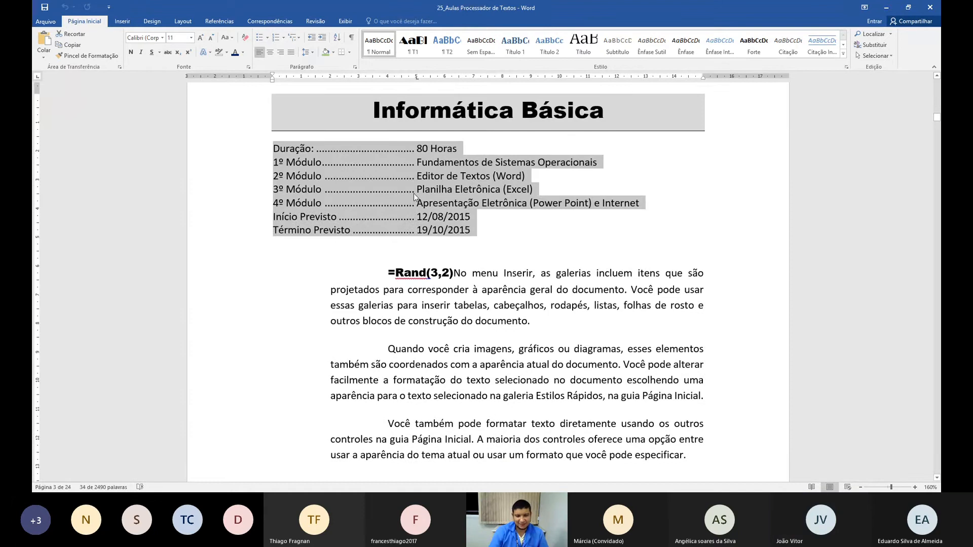
scroll(413, 193, "down", 8)
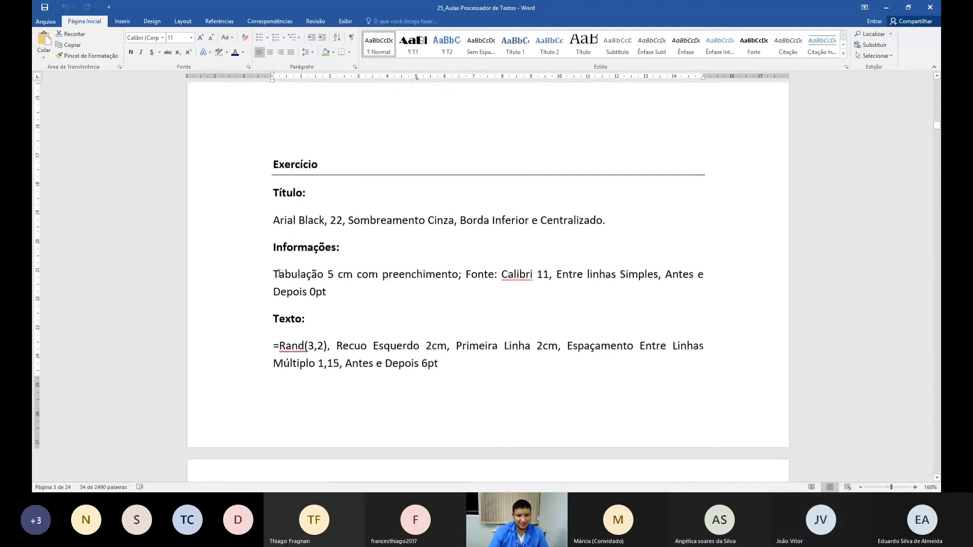
left_click_drag(273, 274, 440, 276)
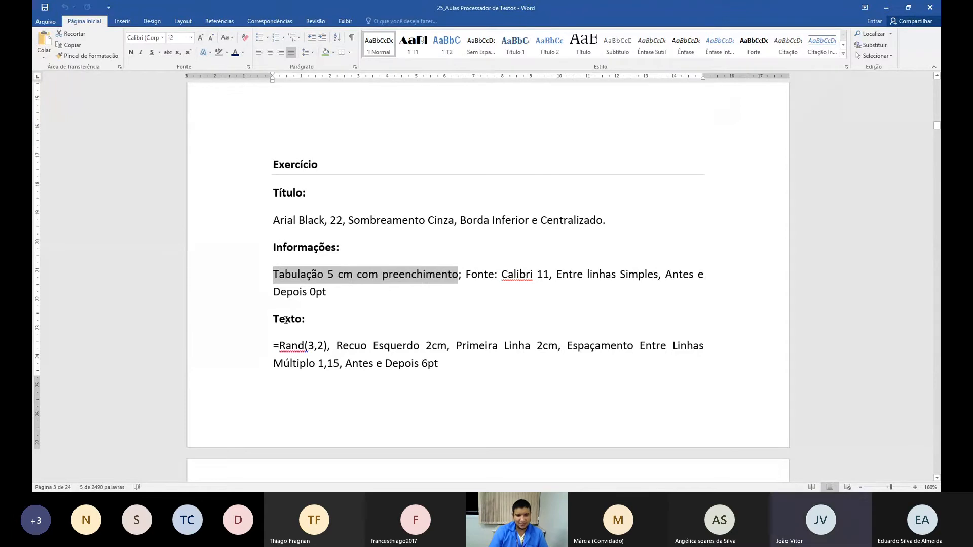
scroll(302, 315, "up", 10)
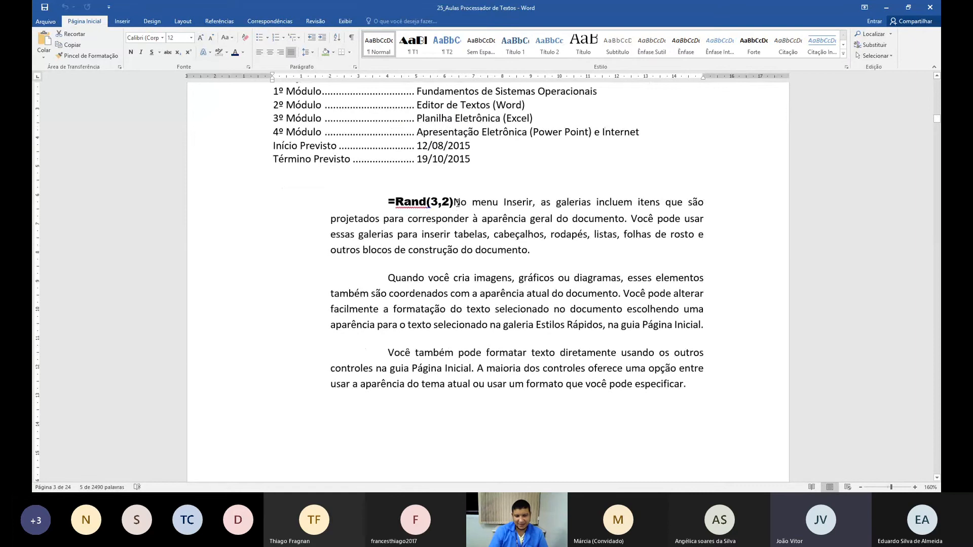
Compare the exercise's "Texto" specification with the indented sample paragraphs on the model page.
scroll(455, 207, "down", 10)
scroll(454, 214, "down", 1)
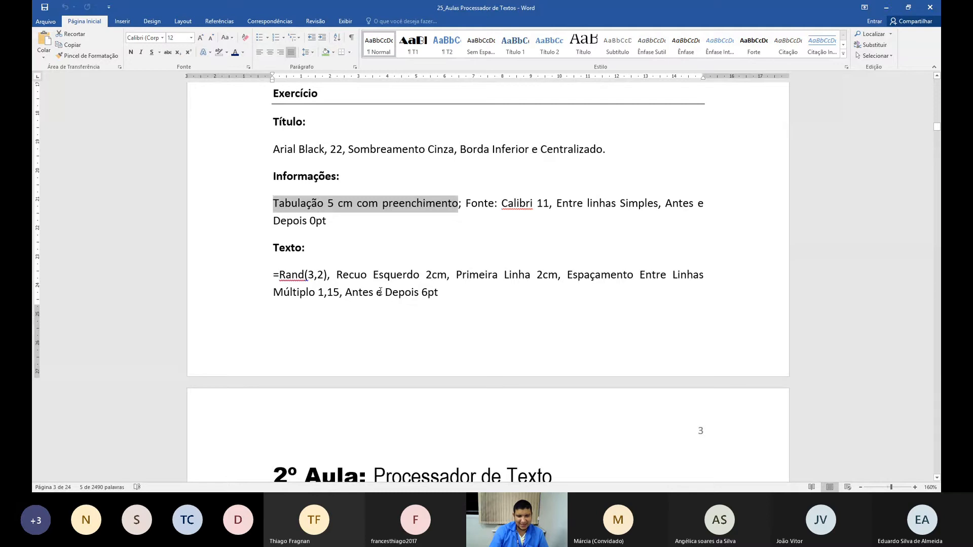
scroll(429, 286, "up", 8)
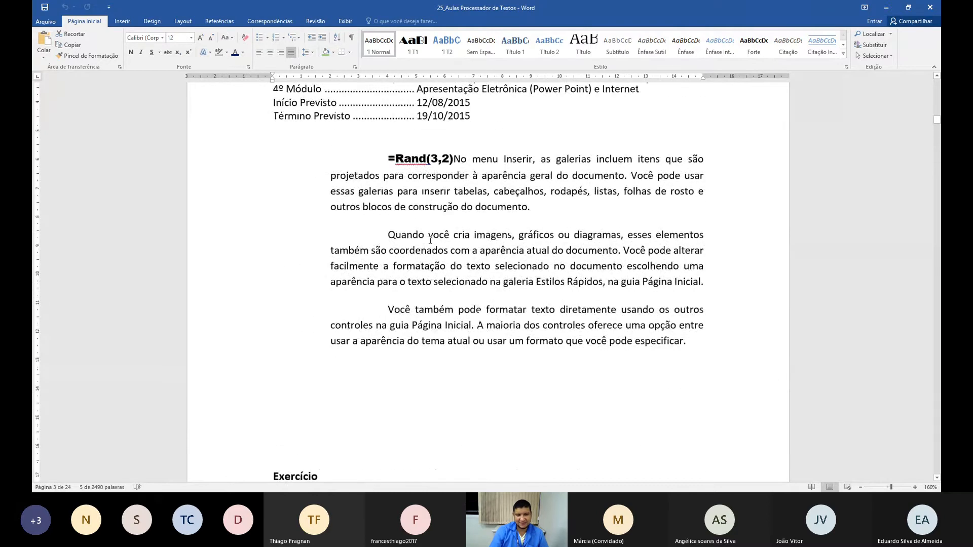
scroll(429, 225, "down", 8)
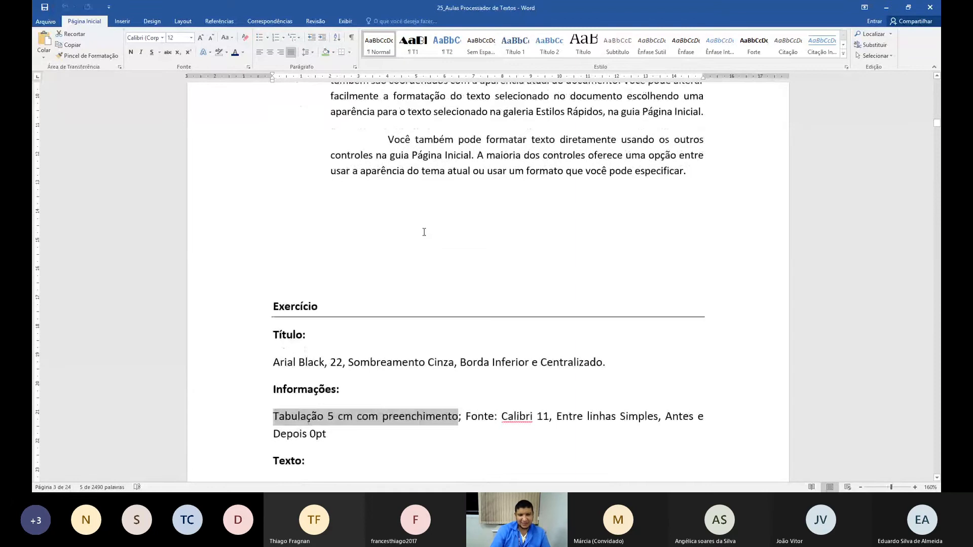
scroll(426, 232, "up", 12)
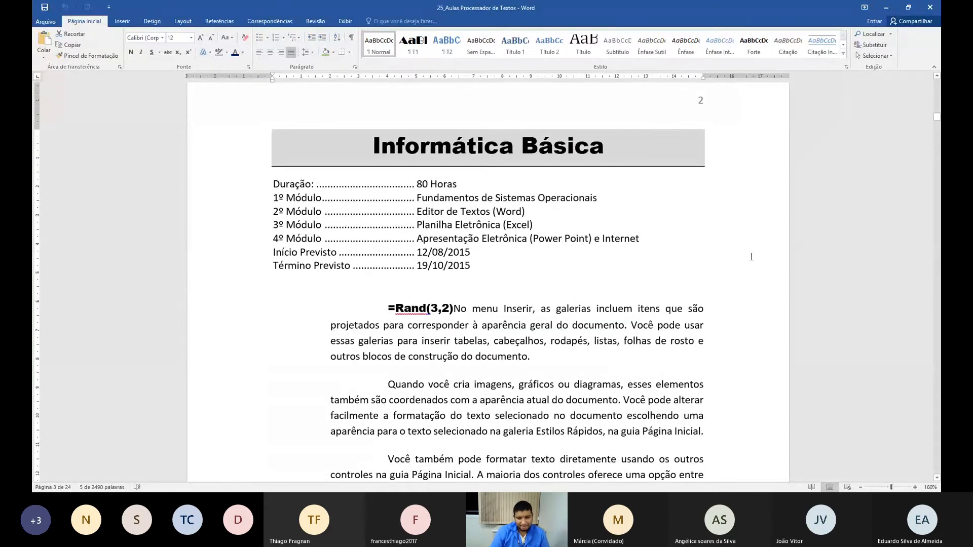
Select the lines from "Duração" to "Término Previsto" and check them against the full "Informações" specification.
scroll(754, 257, "down", 1)
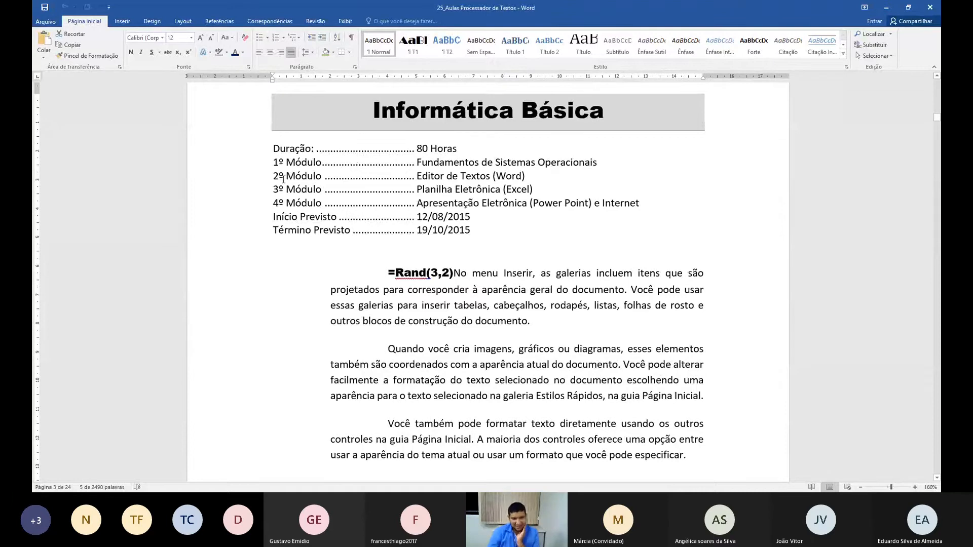
left_click_drag(272, 148, 476, 236)
scroll(294, 268, "down", 9)
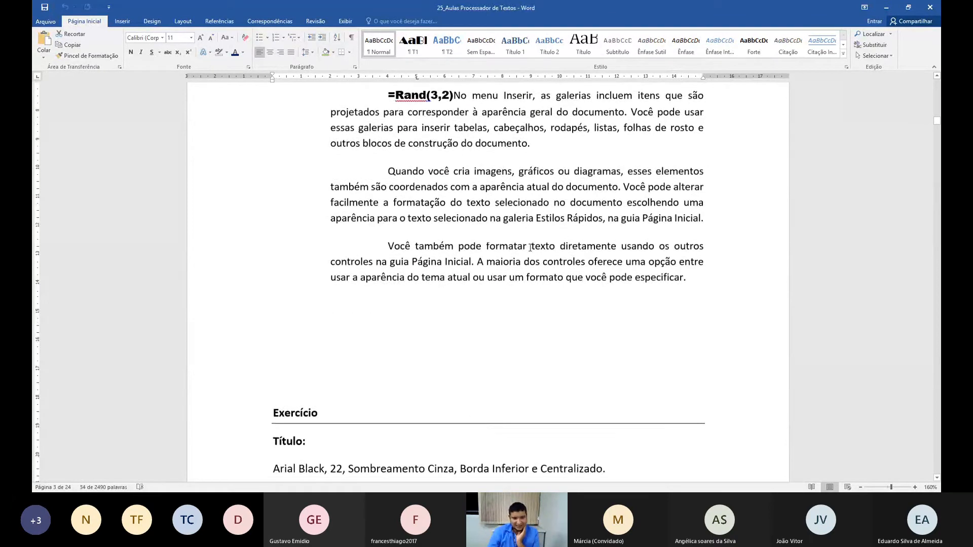
left_click_drag(273, 273, 333, 295)
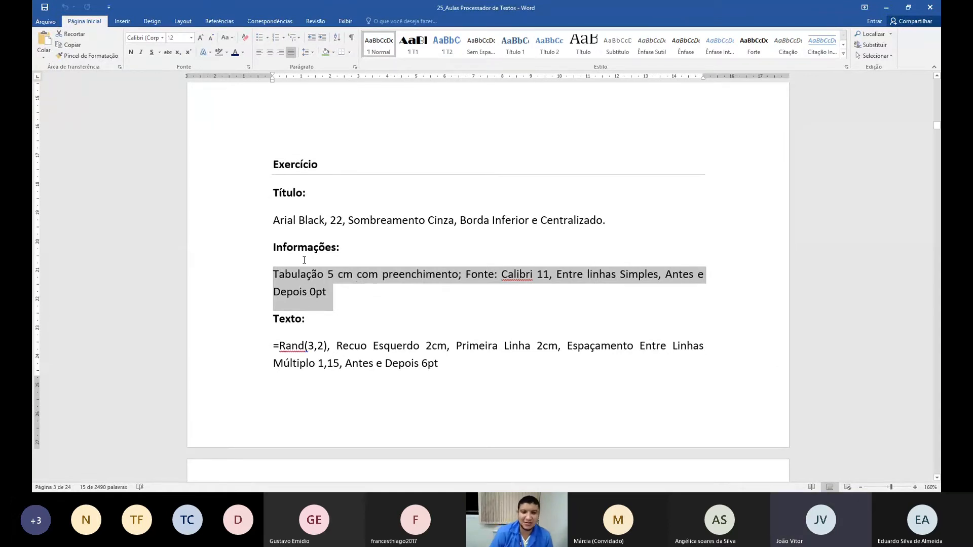
scroll(356, 284, "up", 10)
scroll(327, 249, "up", 2)
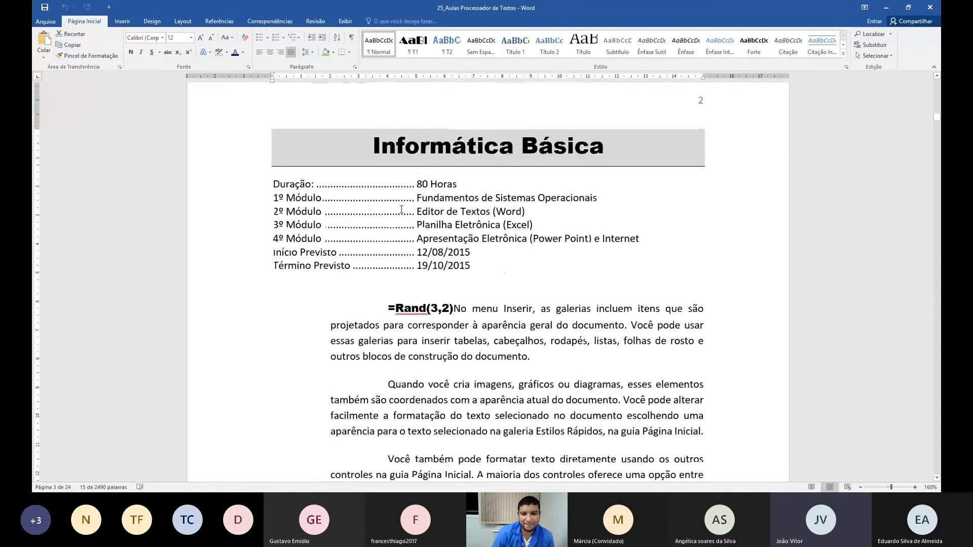
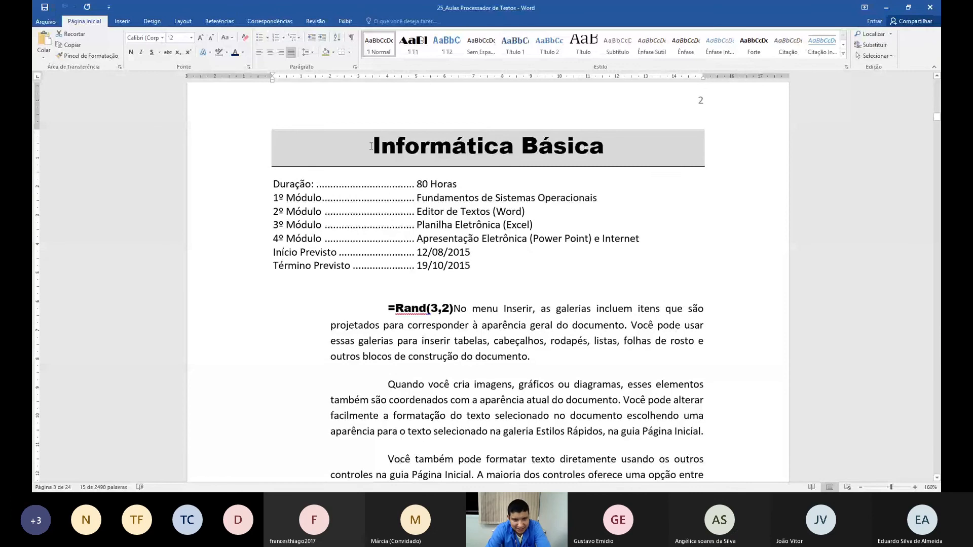
Select the "Informática Básica" heading, and highlight its complete formatting line under "Título" by selecting it.
left_click_drag(406, 143, 654, 145)
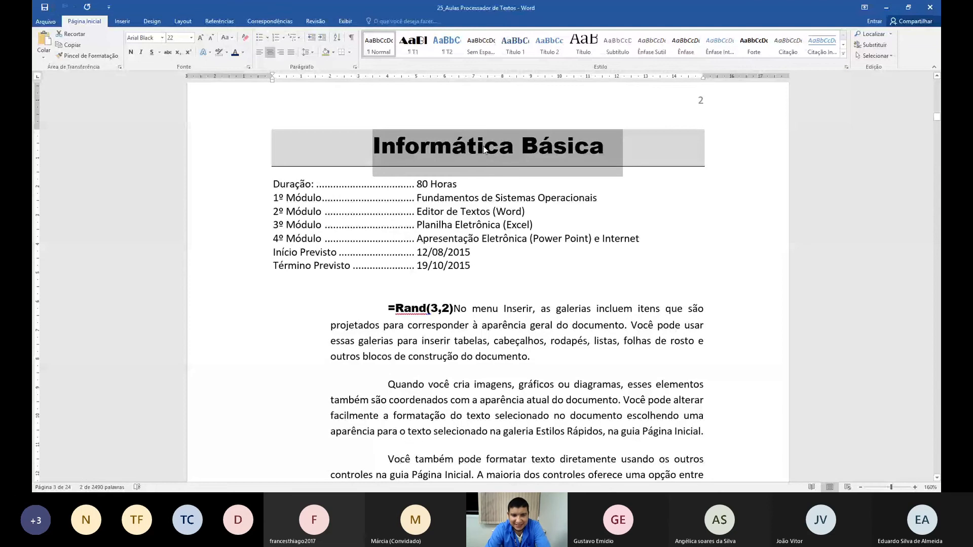
scroll(484, 148, "down", 7)
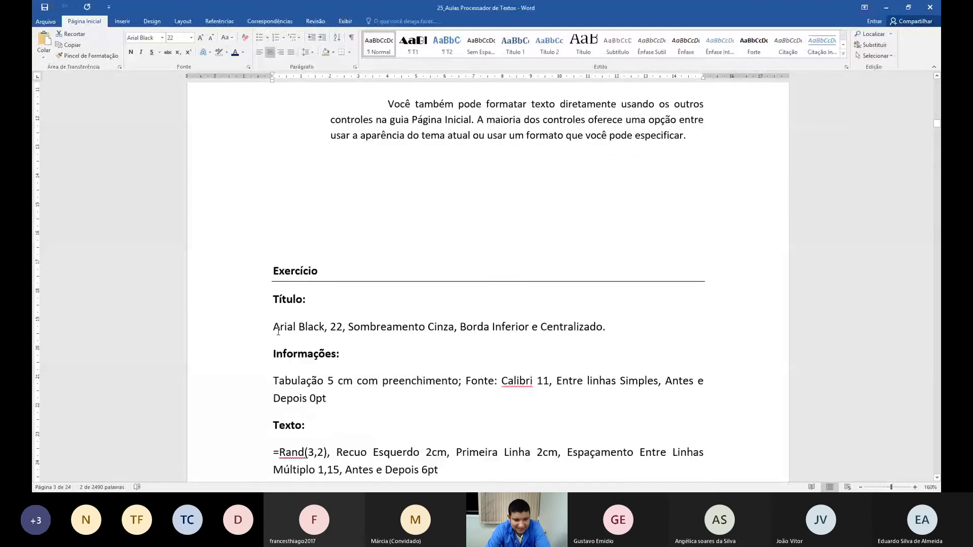
left_click_drag(274, 326, 613, 327)
Reselect the course information block and review its tab, font and spacing requirements in the exercise.
scroll(583, 232, "up", 10)
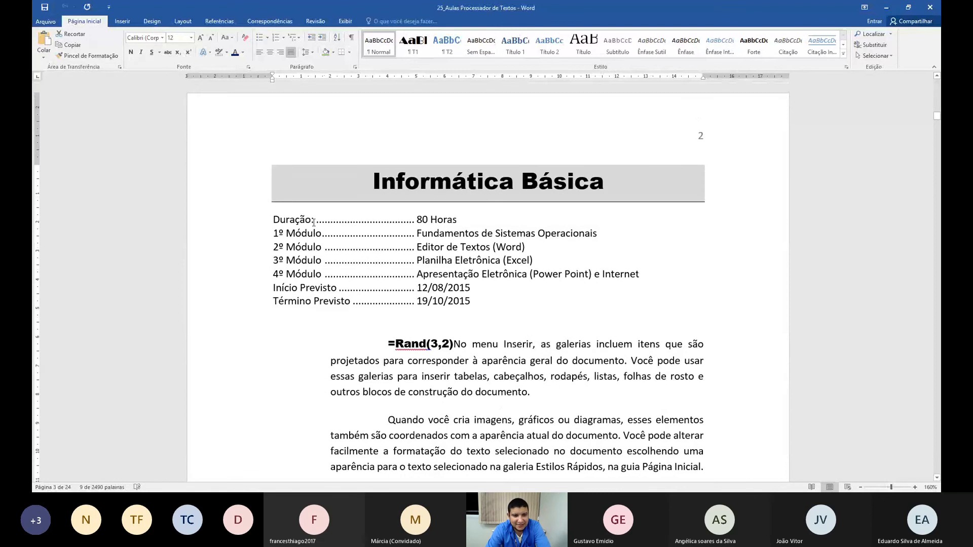
left_click(271, 219)
left_click_drag(279, 241, 471, 302)
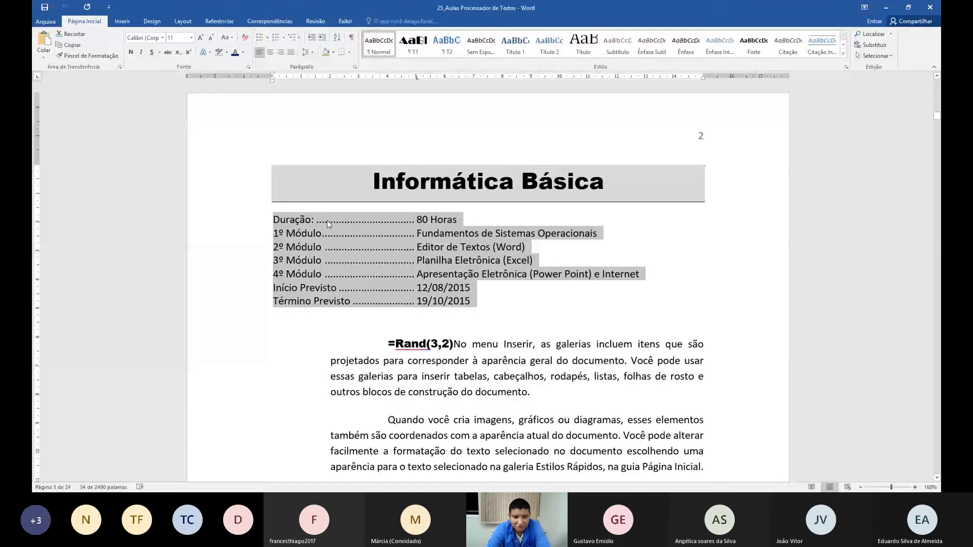
scroll(405, 288, "down", 6)
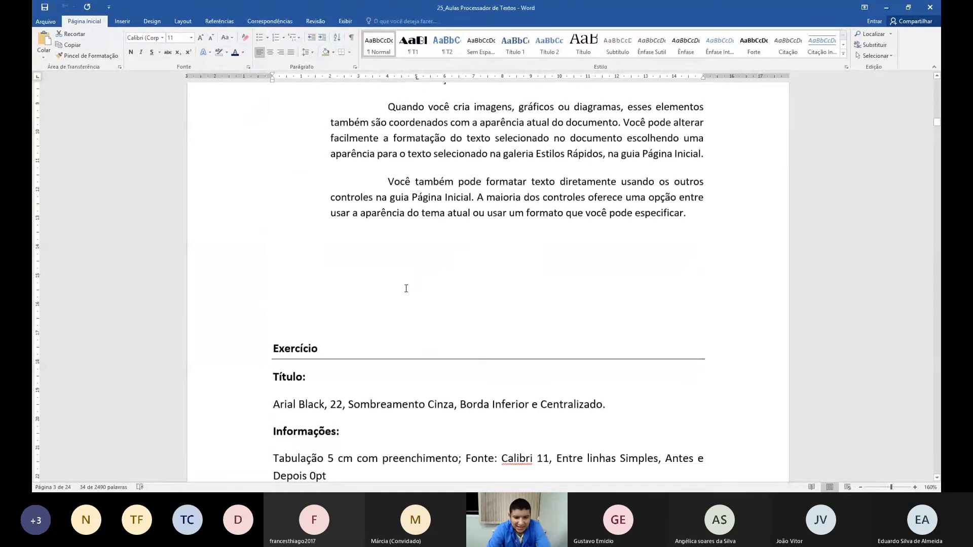
scroll(406, 288, "down", 3)
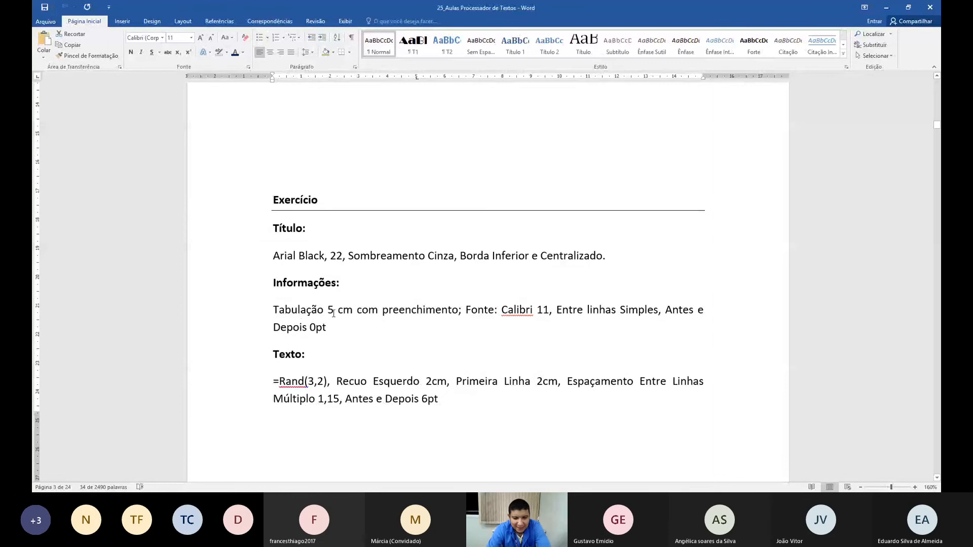
scroll(369, 315, "up", 10)
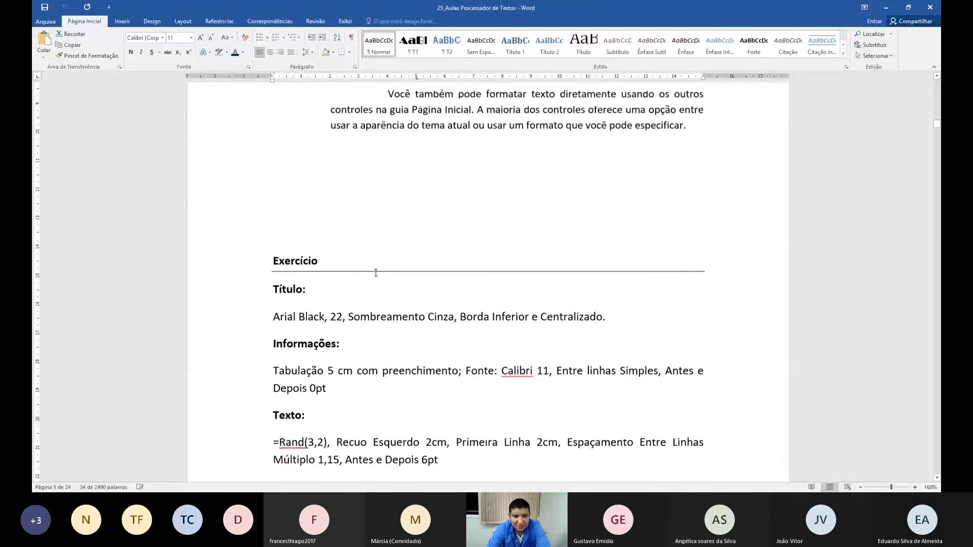
Inspect the tab stop settings of the "Duração:" line and close them without changes.
left_click(315, 290)
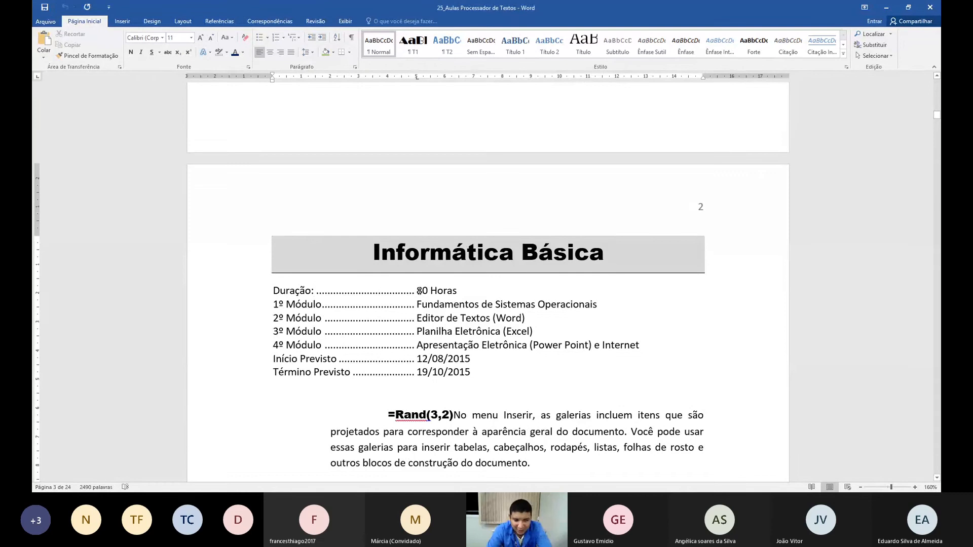
double_click(417, 77)
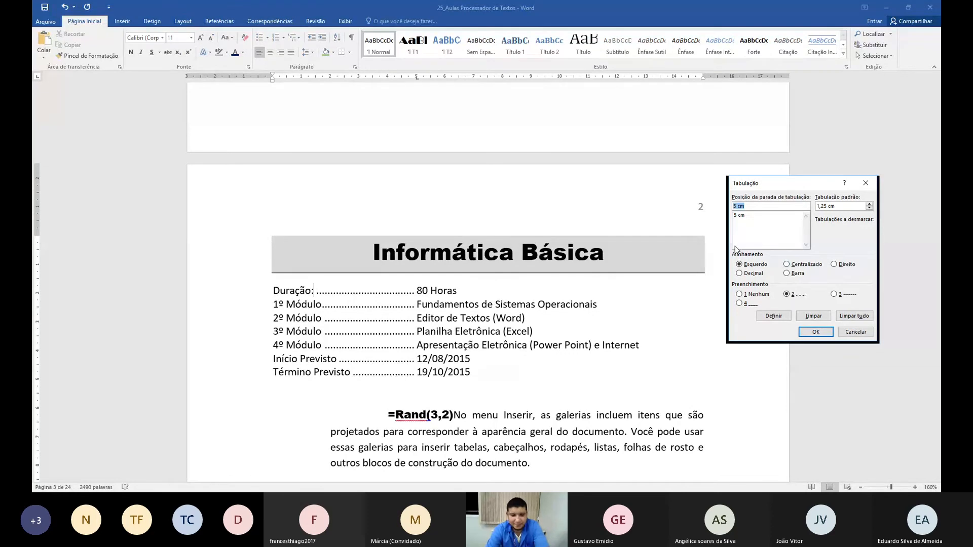
left_click(855, 332)
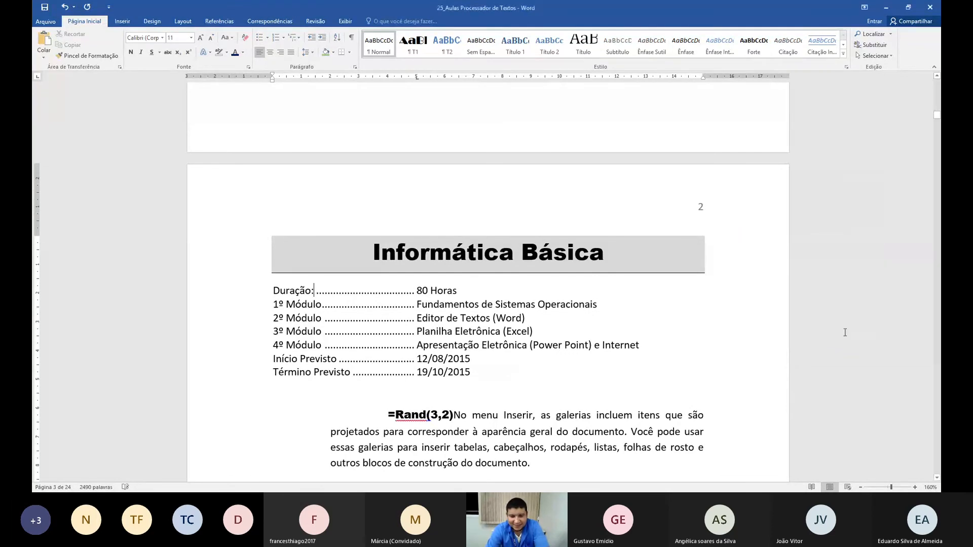
Select the three body paragraphs following =Rand(3,2), inspect their indent and spacing settings, and close the paragraph settings without changes.
scroll(434, 319, "down", 3)
scroll(434, 320, "down", 4)
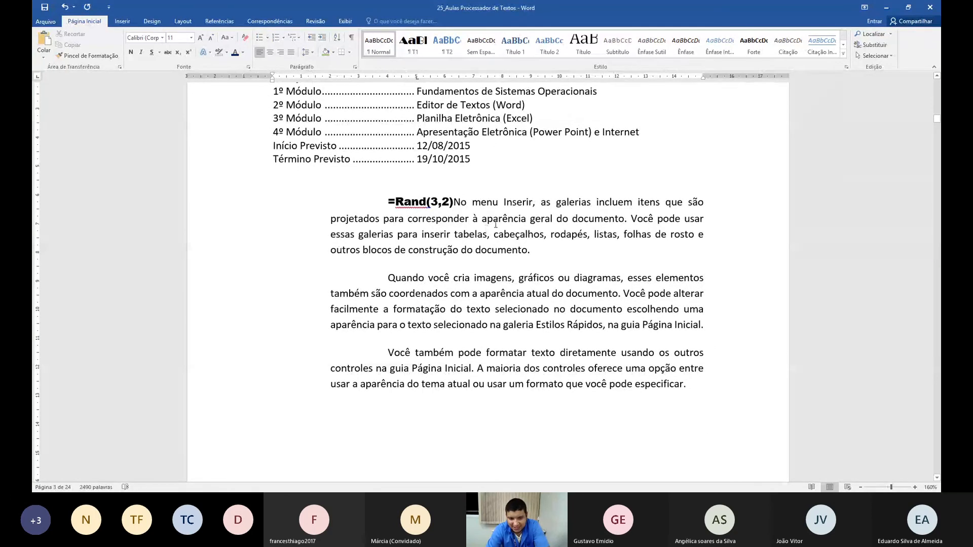
scroll(486, 221, "down", 6)
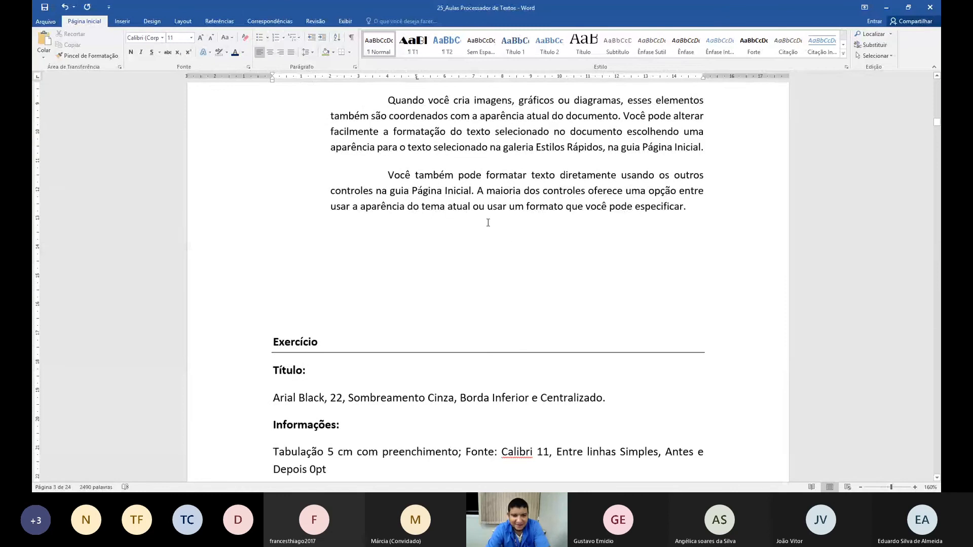
scroll(487, 219, "up", 4)
scroll(498, 244, "up", 6)
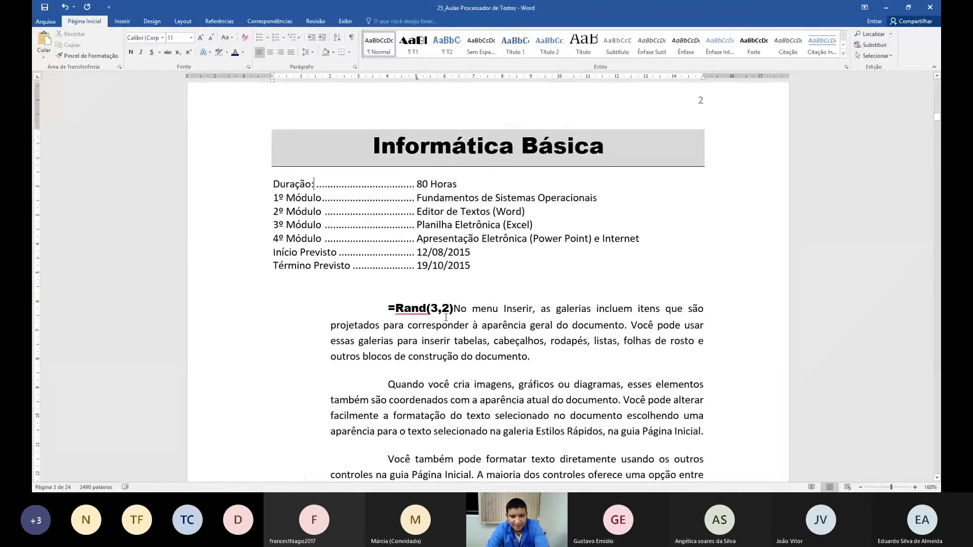
left_click_drag(453, 310, 693, 481)
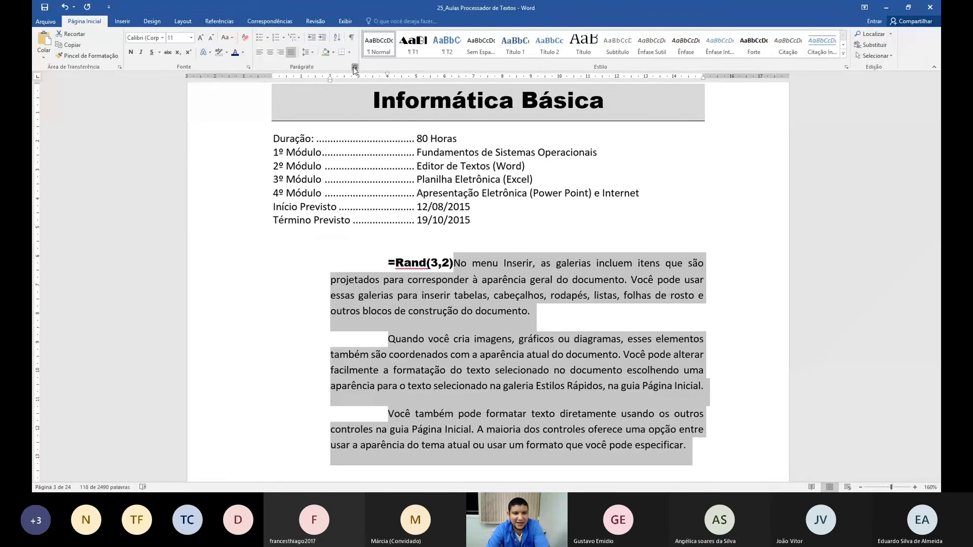
left_click(354, 67)
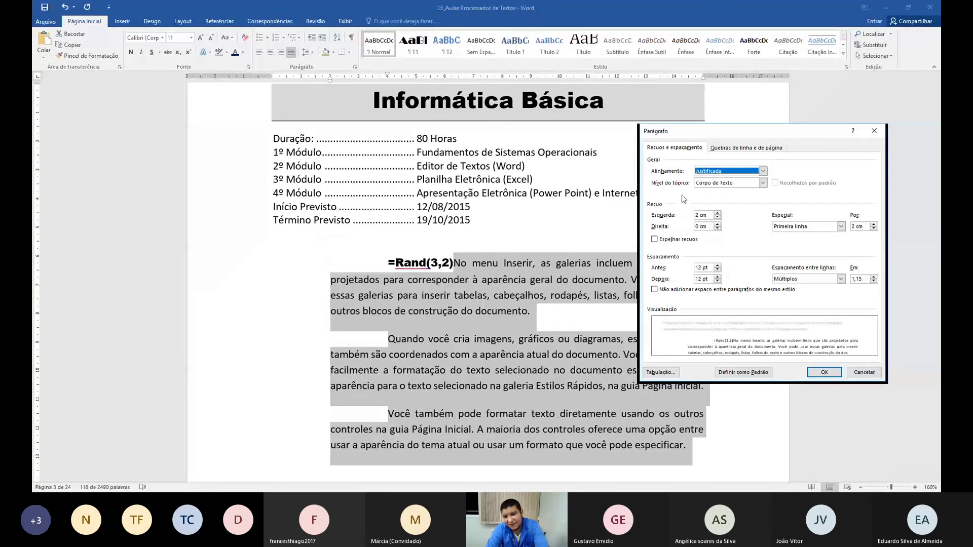
left_click(862, 374)
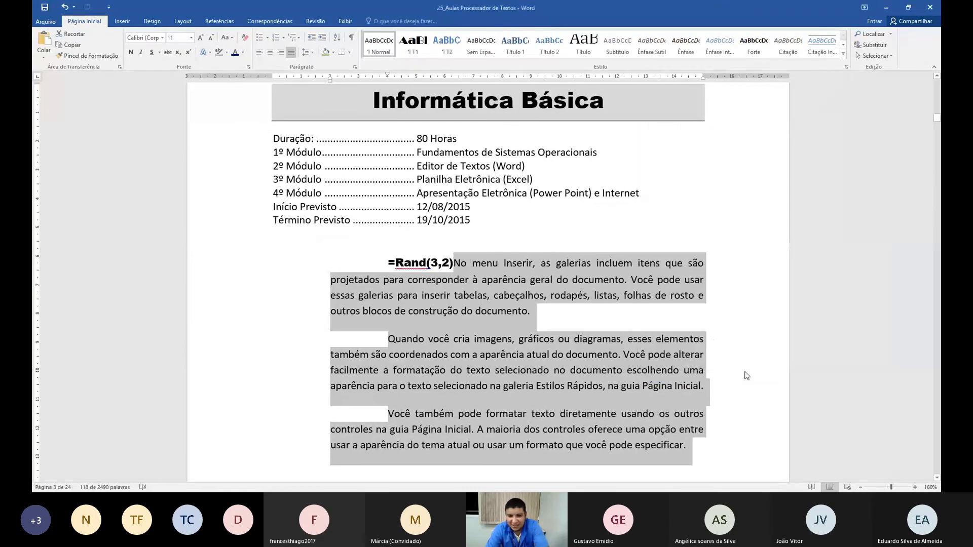
Review the "Texto" requirements in the exercise and compare them with the formatted "Informática Básica" sample page.
scroll(314, 376, "down", 9)
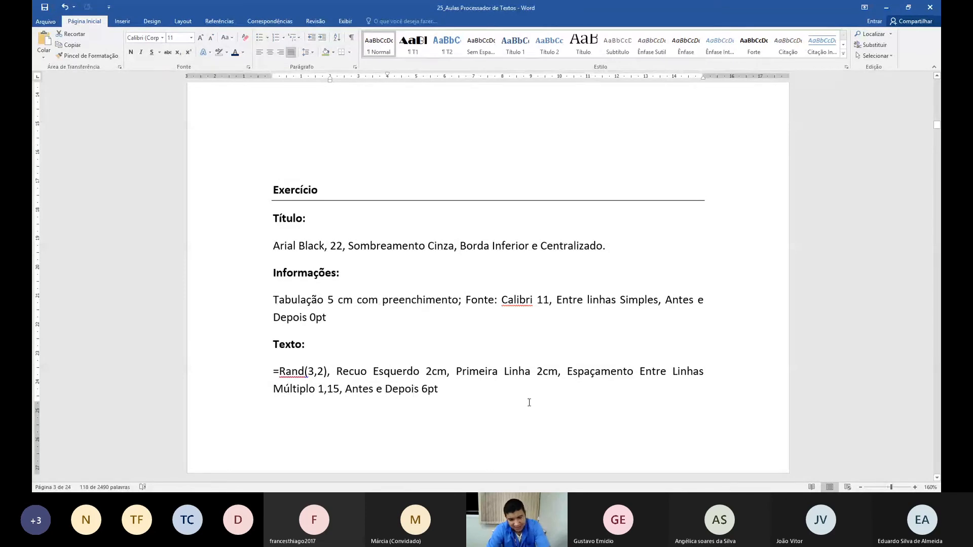
scroll(528, 402, "up", 1)
scroll(528, 402, "up", 12)
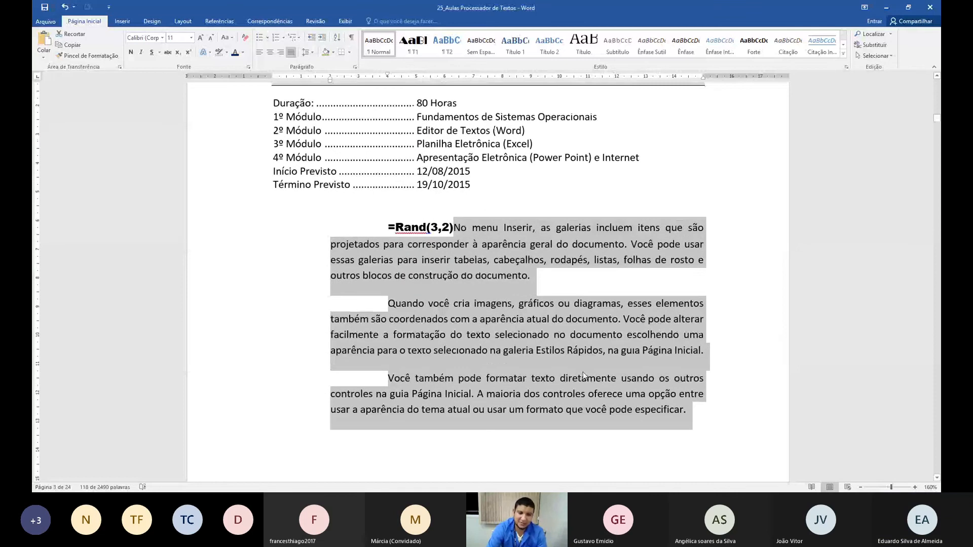
scroll(582, 372, "up", 5)
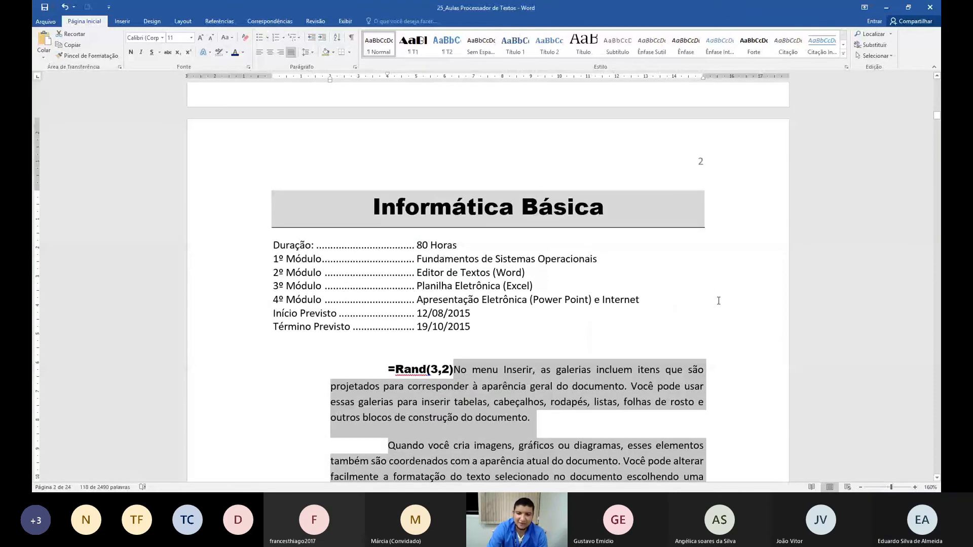
scroll(715, 293, "down", 1)
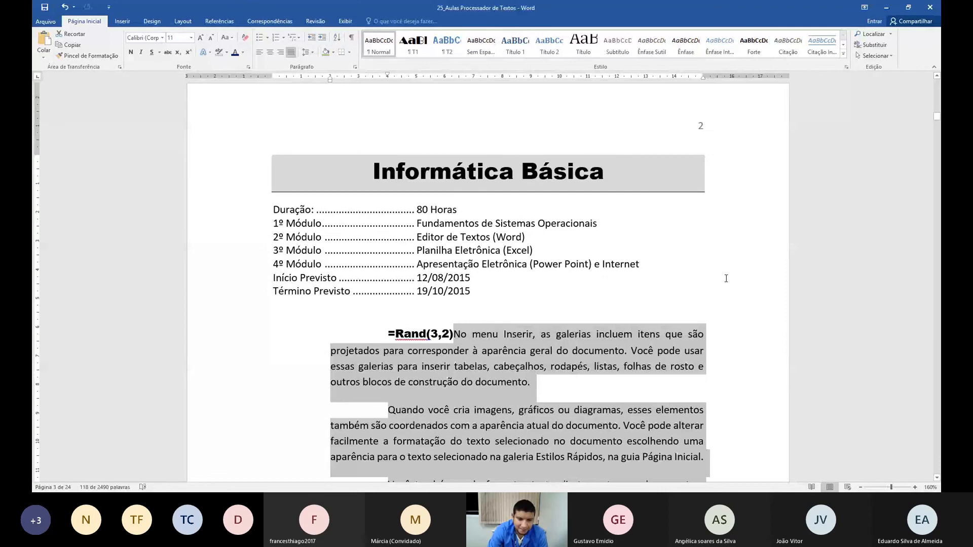
scroll(725, 279, "down", 2)
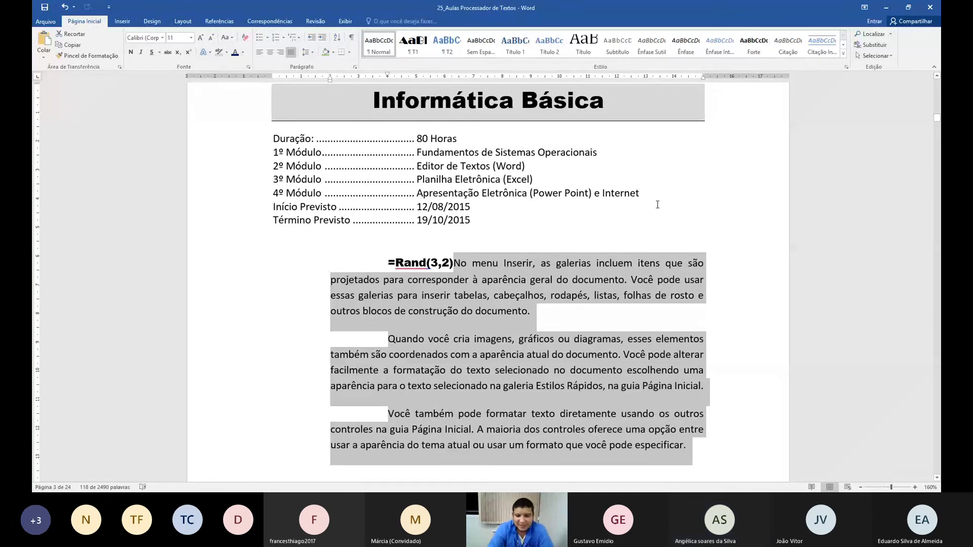
scroll(653, 200, "down", 1)
scroll(643, 192, "up", 1)
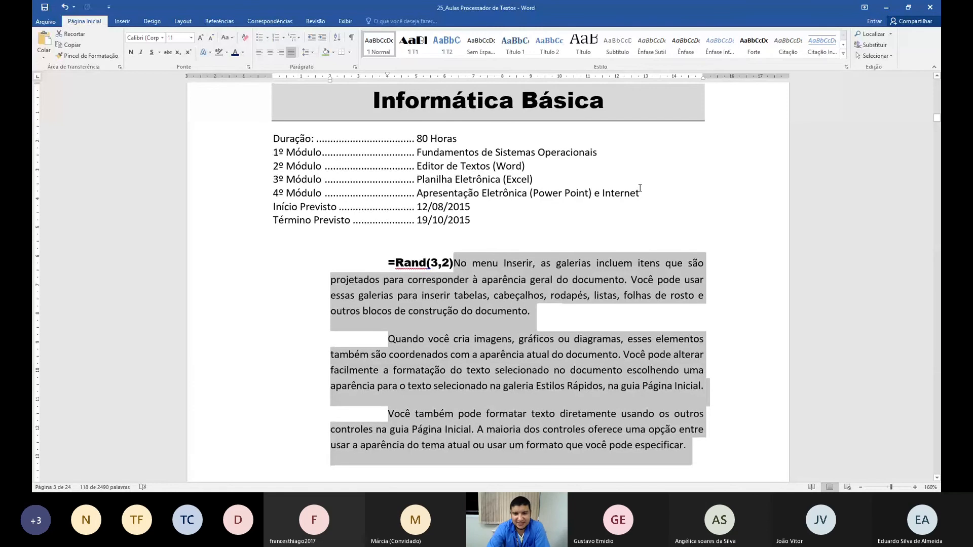